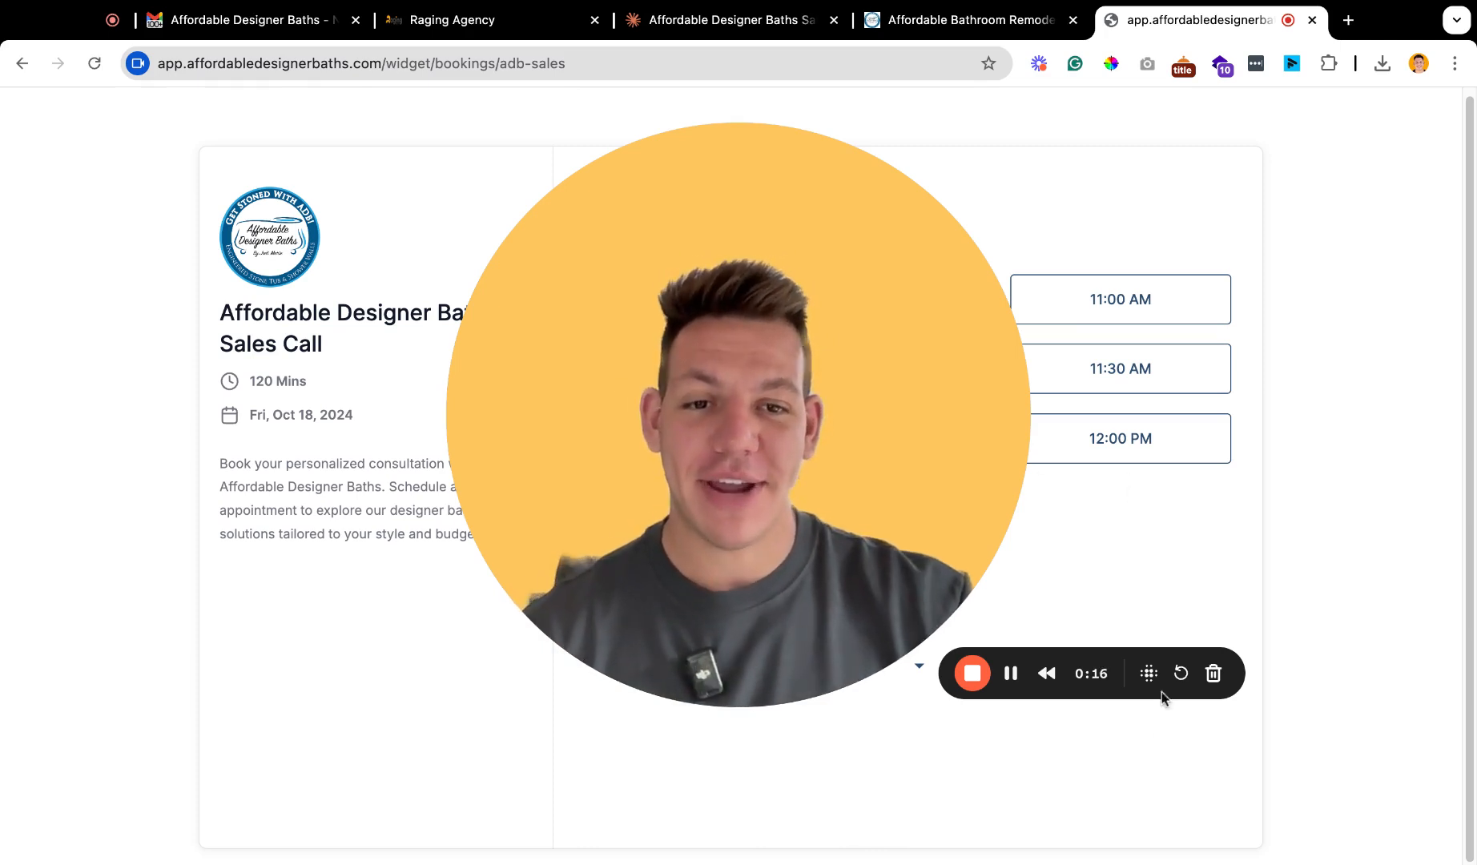
pyautogui.moveTo(897, 497); pyautogui.dragTo(459, 646)
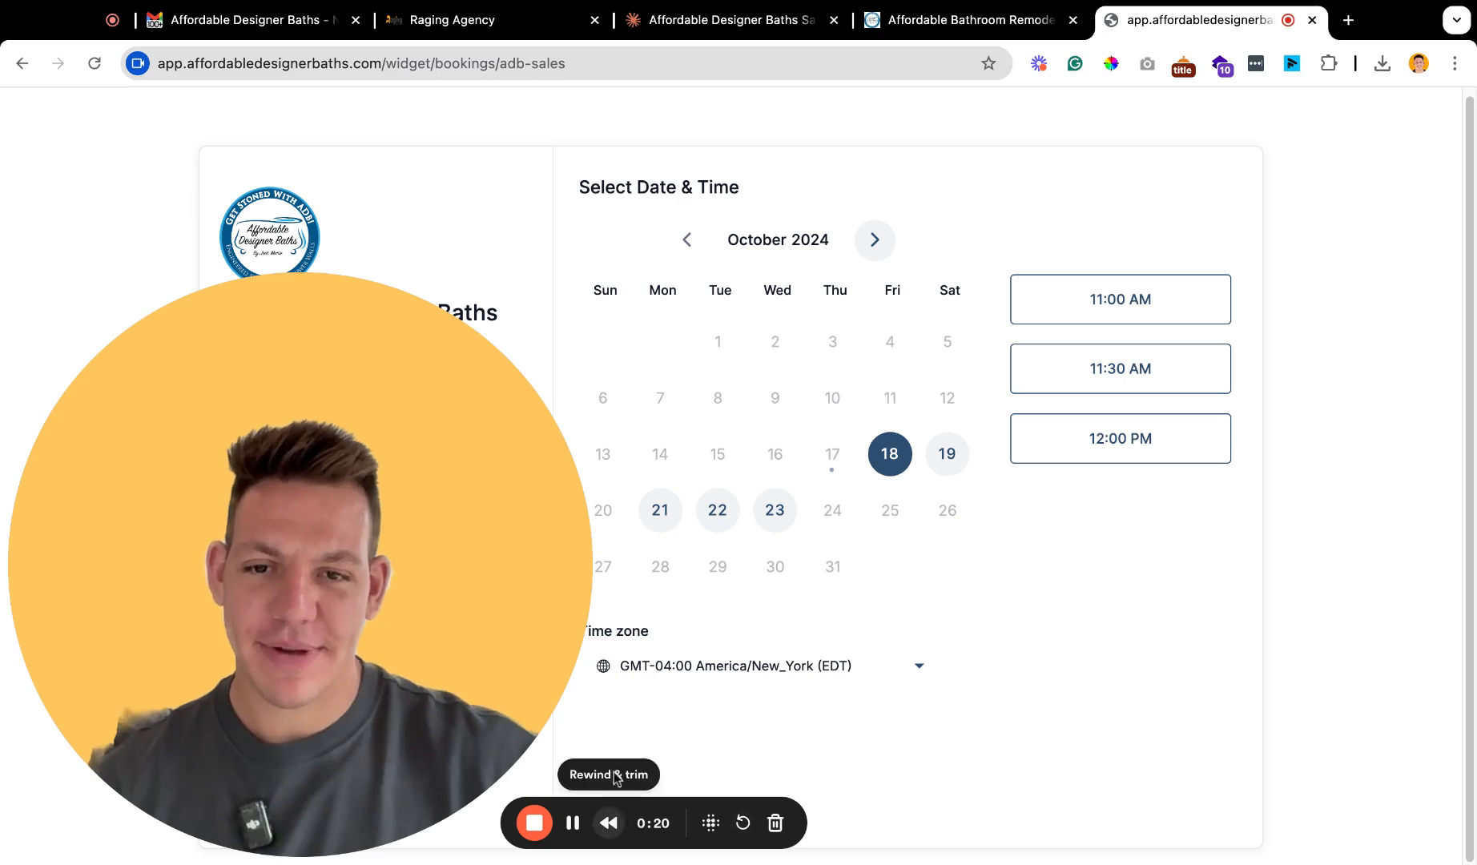
pyautogui.click(255, 818)
pyautogui.moveTo(209, 690); pyautogui.dragTo(314, 683)
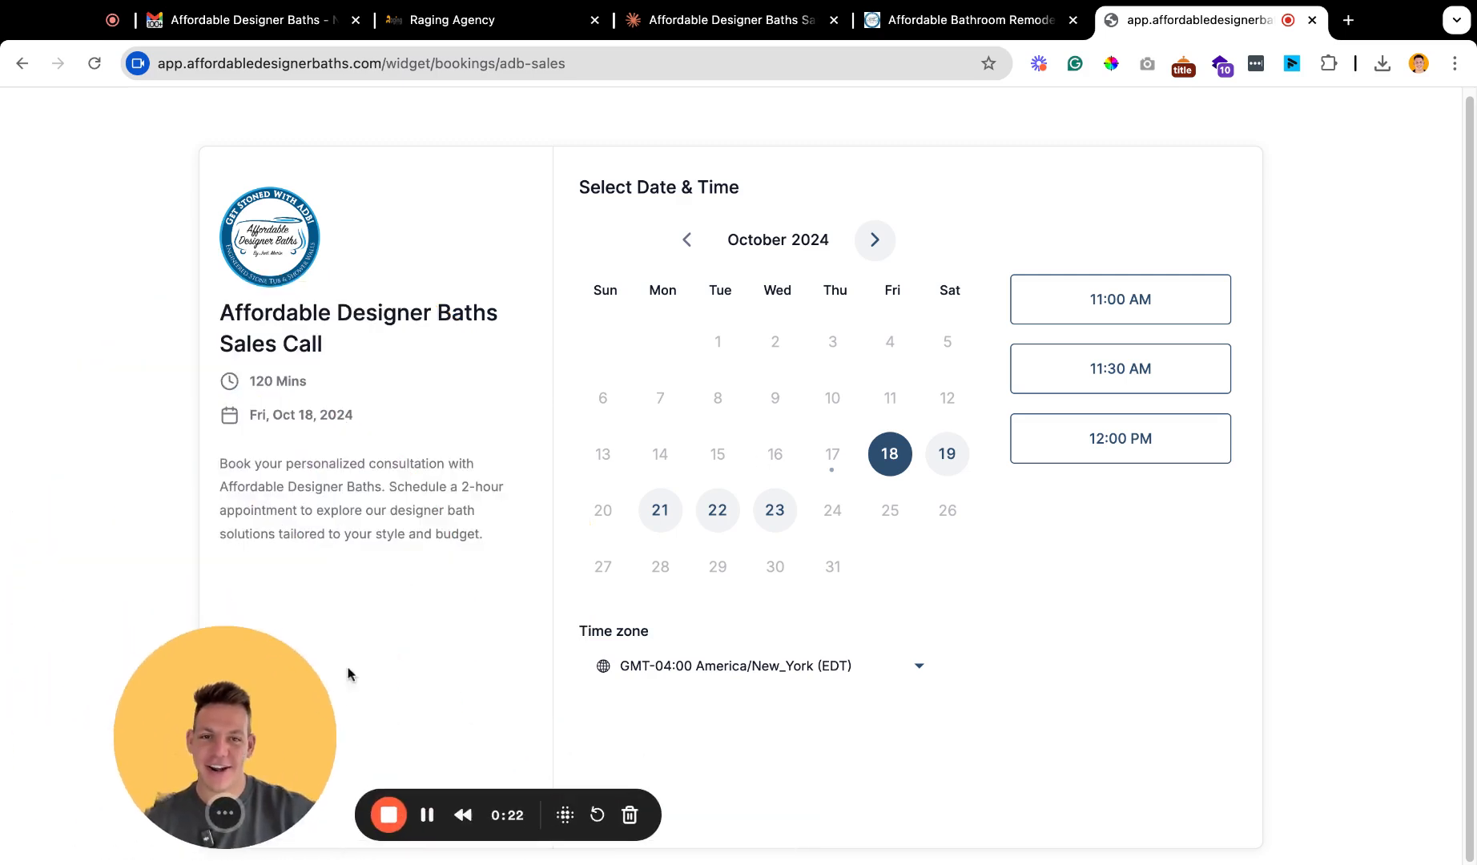
# Choose the 11:00 AM slot on Friday, October 18 and view the booking details form.
pyautogui.click(1080, 320)
pyautogui.click(1133, 312)
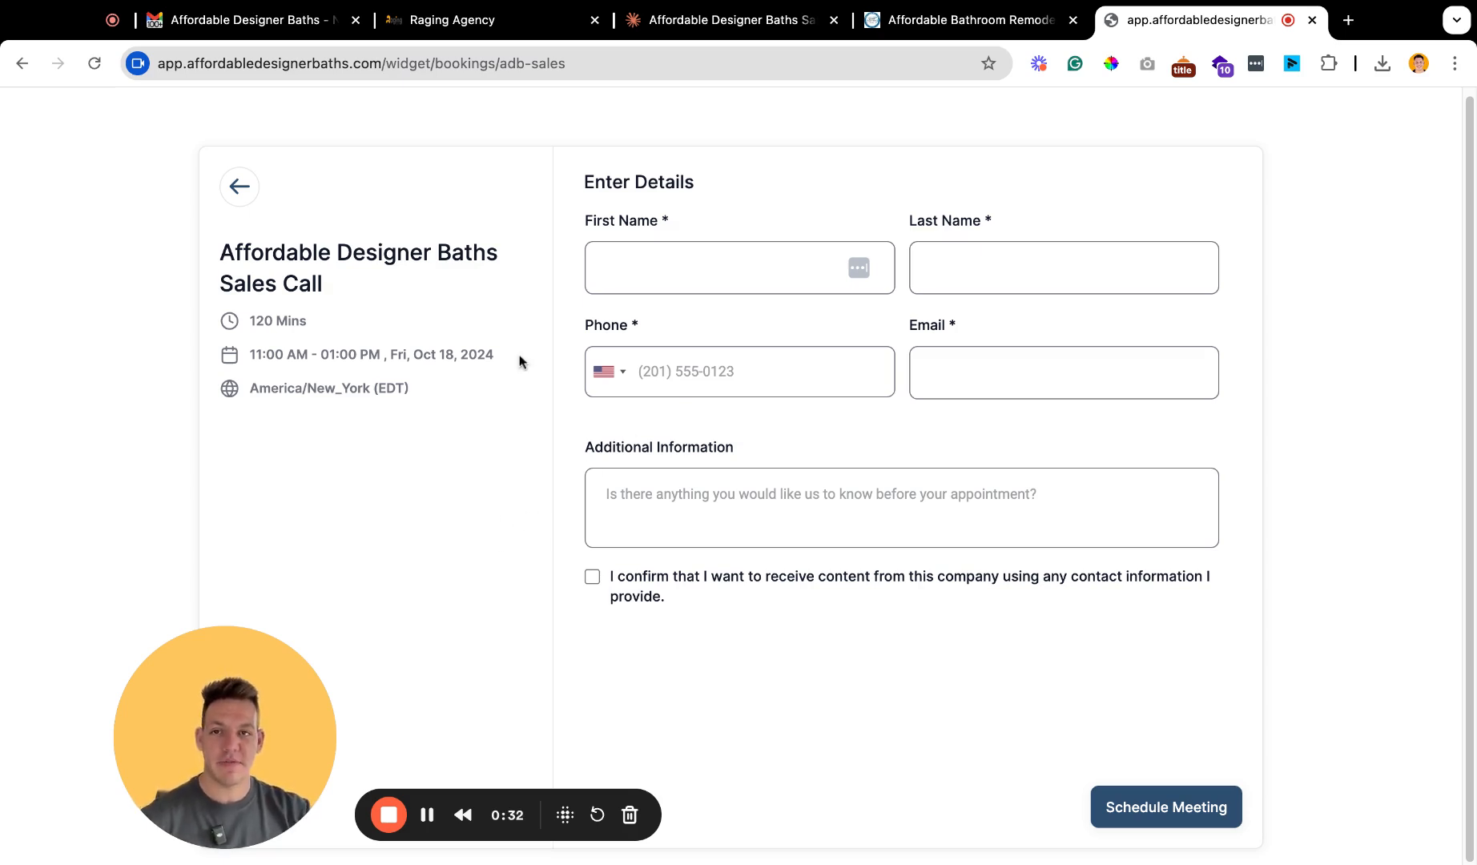
pyautogui.moveTo(192, 850); pyautogui.dragTo(244, 708)
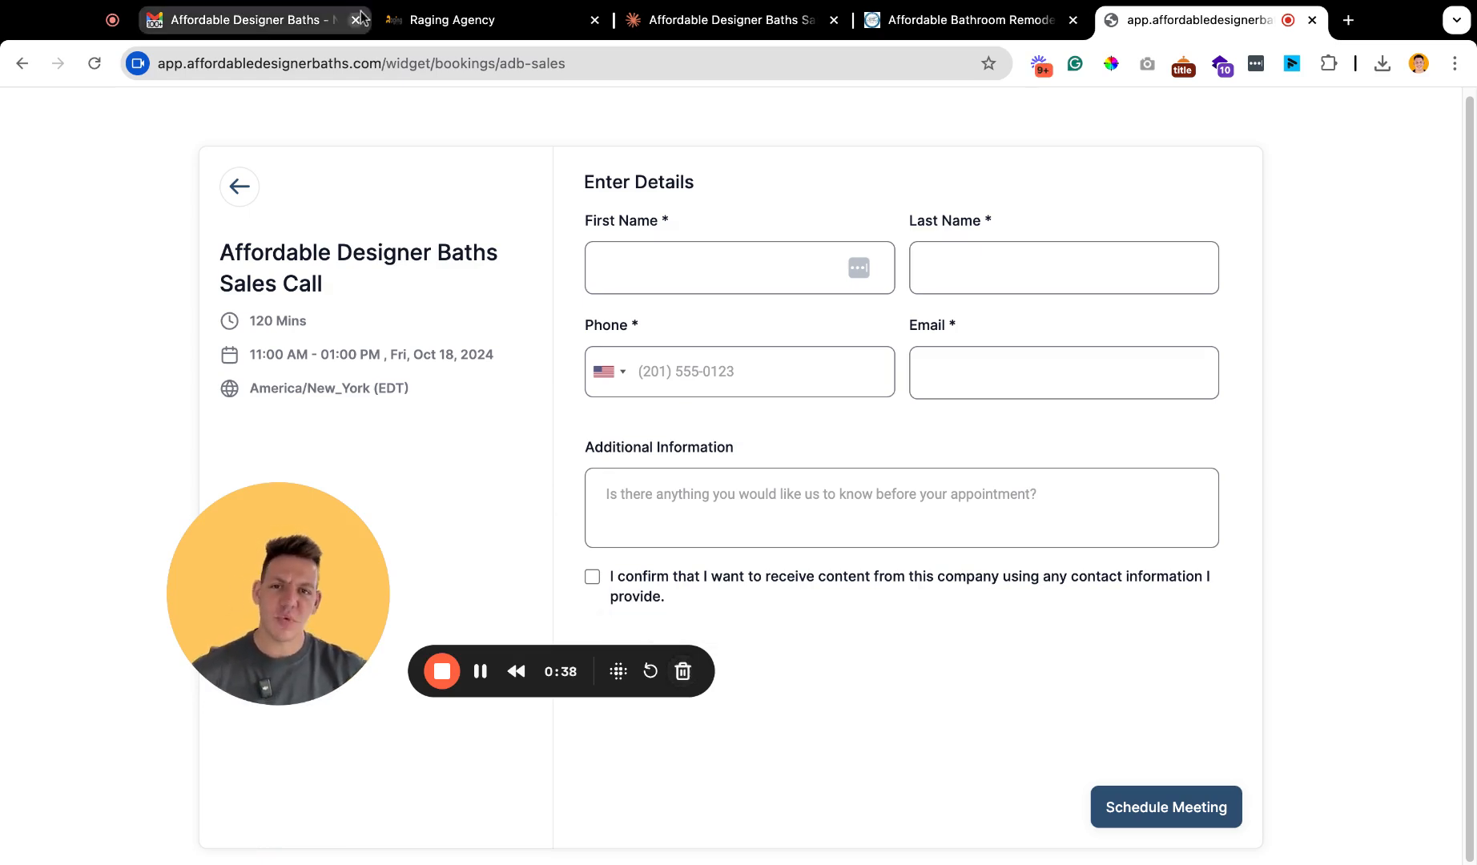
# Switch to the Claude chat and review the list of questions for the sales call booking.
pyautogui.click(721, 20)
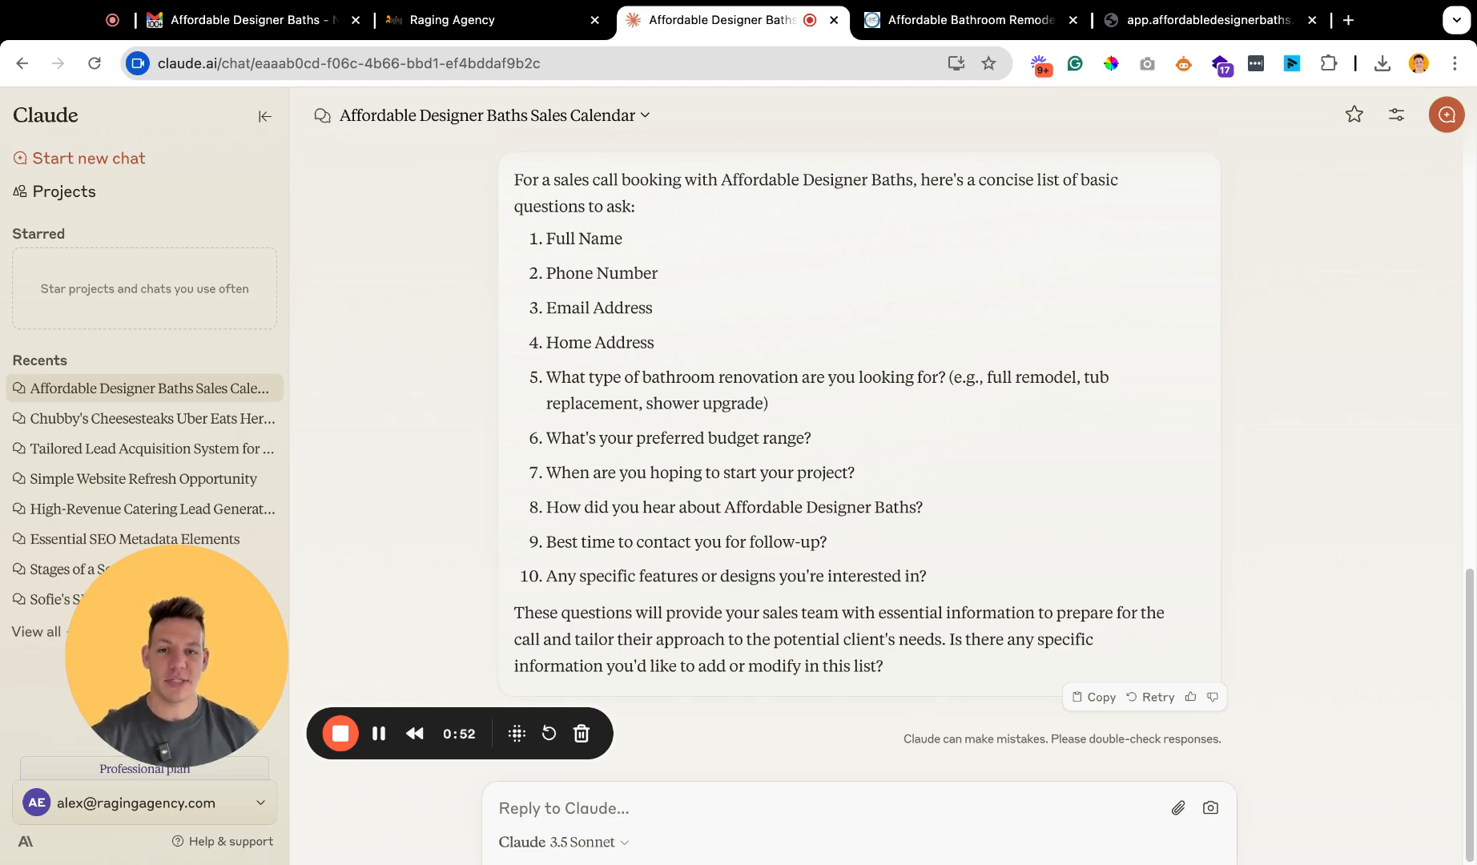
pyautogui.moveTo(521, 248); pyautogui.dragTo(990, 603)
pyautogui.click(520, 248)
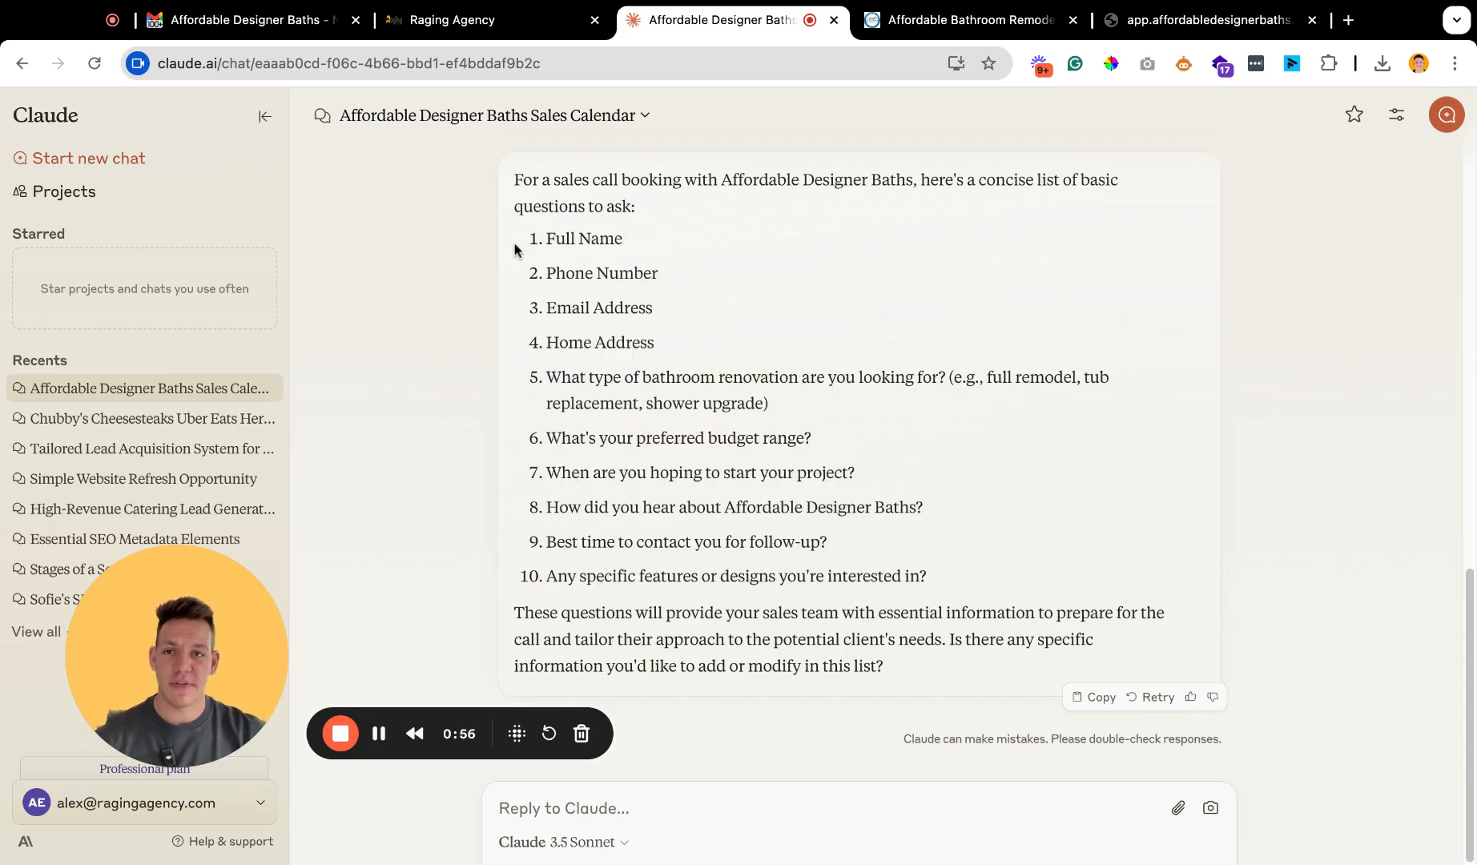
# Switch to Raging Agency, close the scheduling link dialog and open the form builder.
pyautogui.click(488, 24)
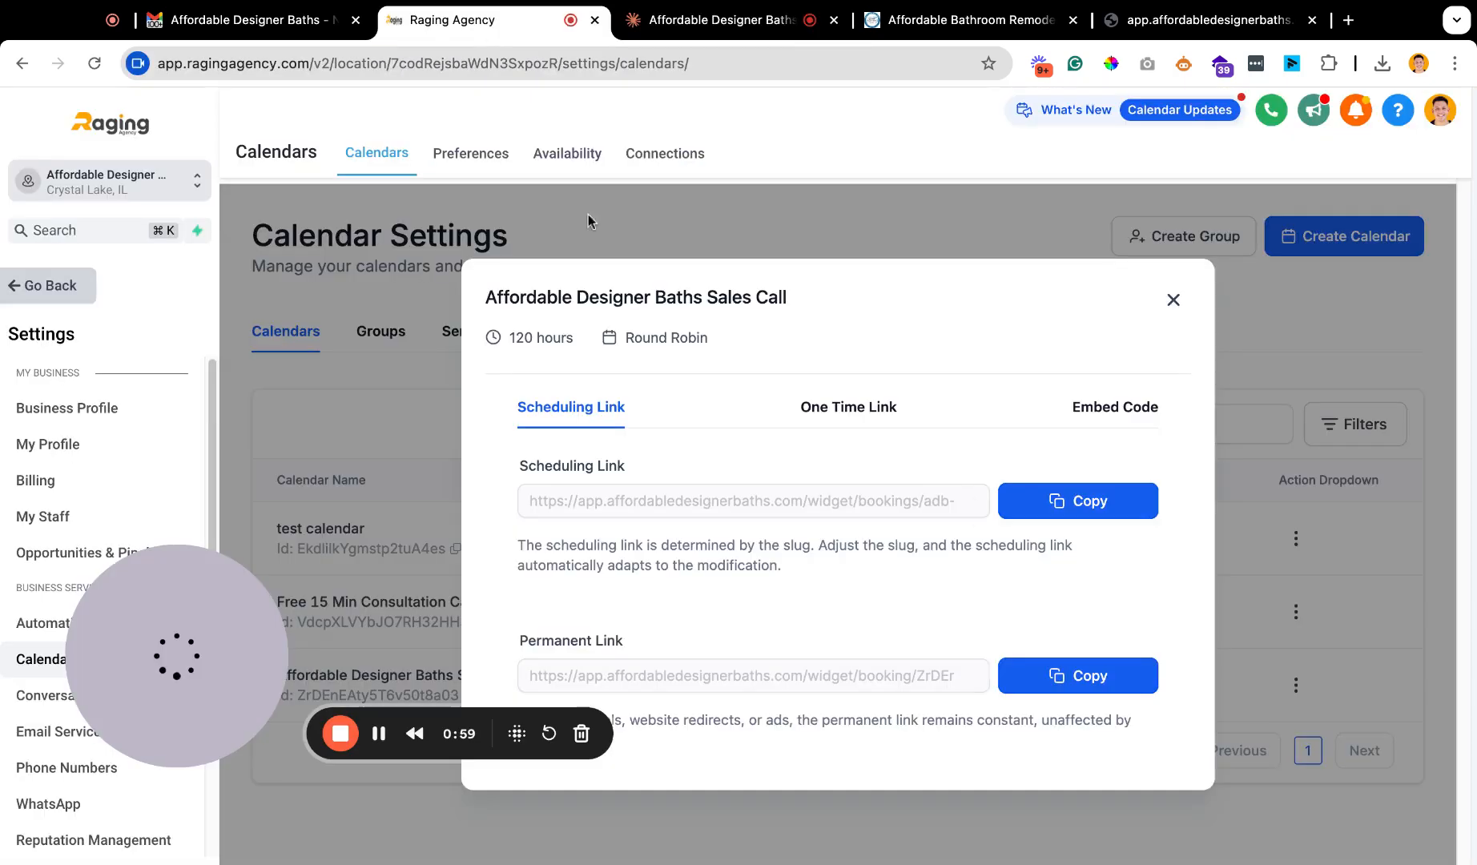
pyautogui.click(1174, 304)
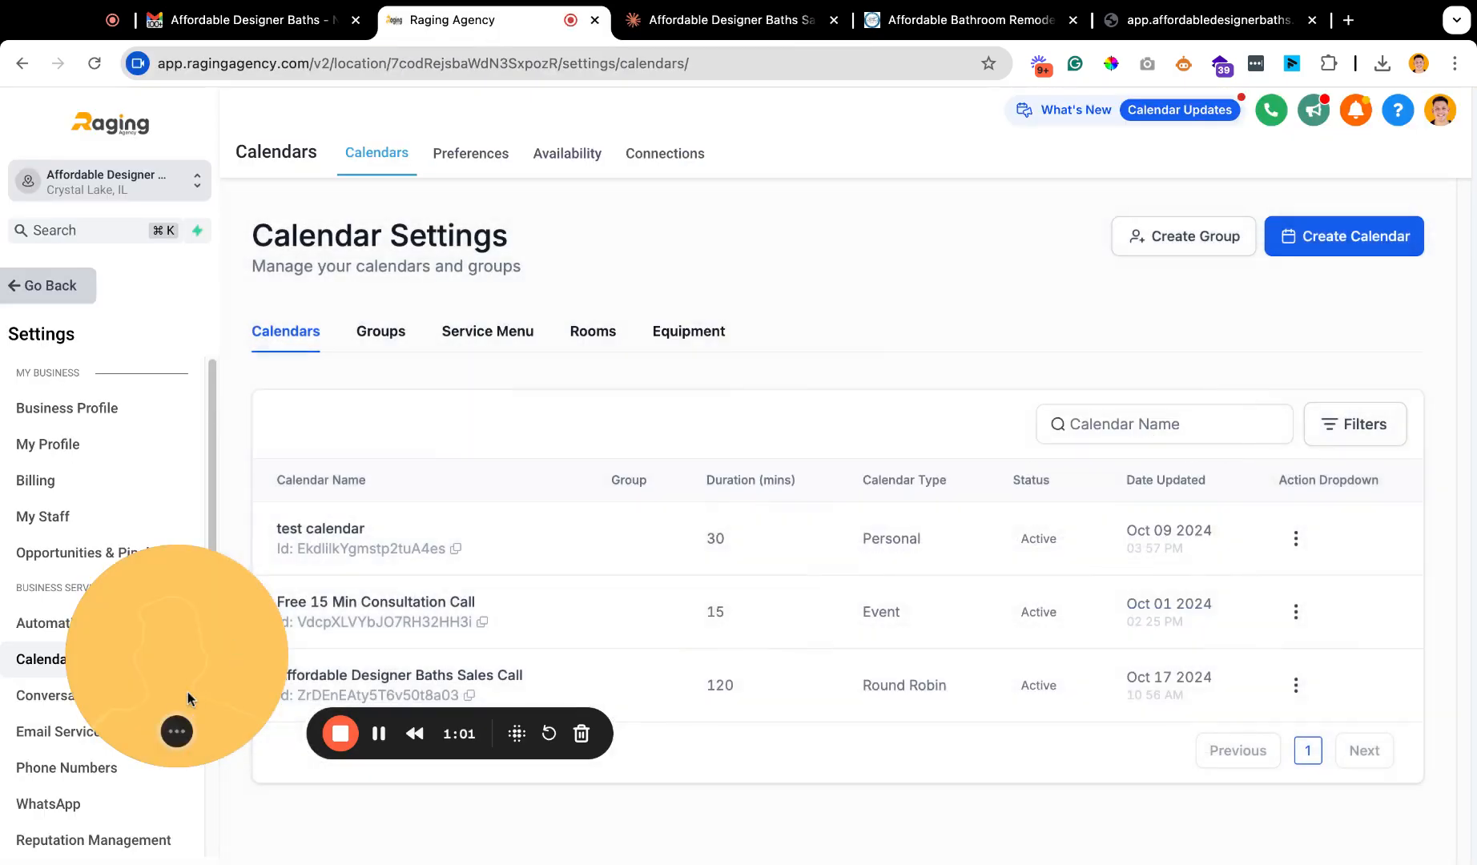
pyautogui.click(50, 286)
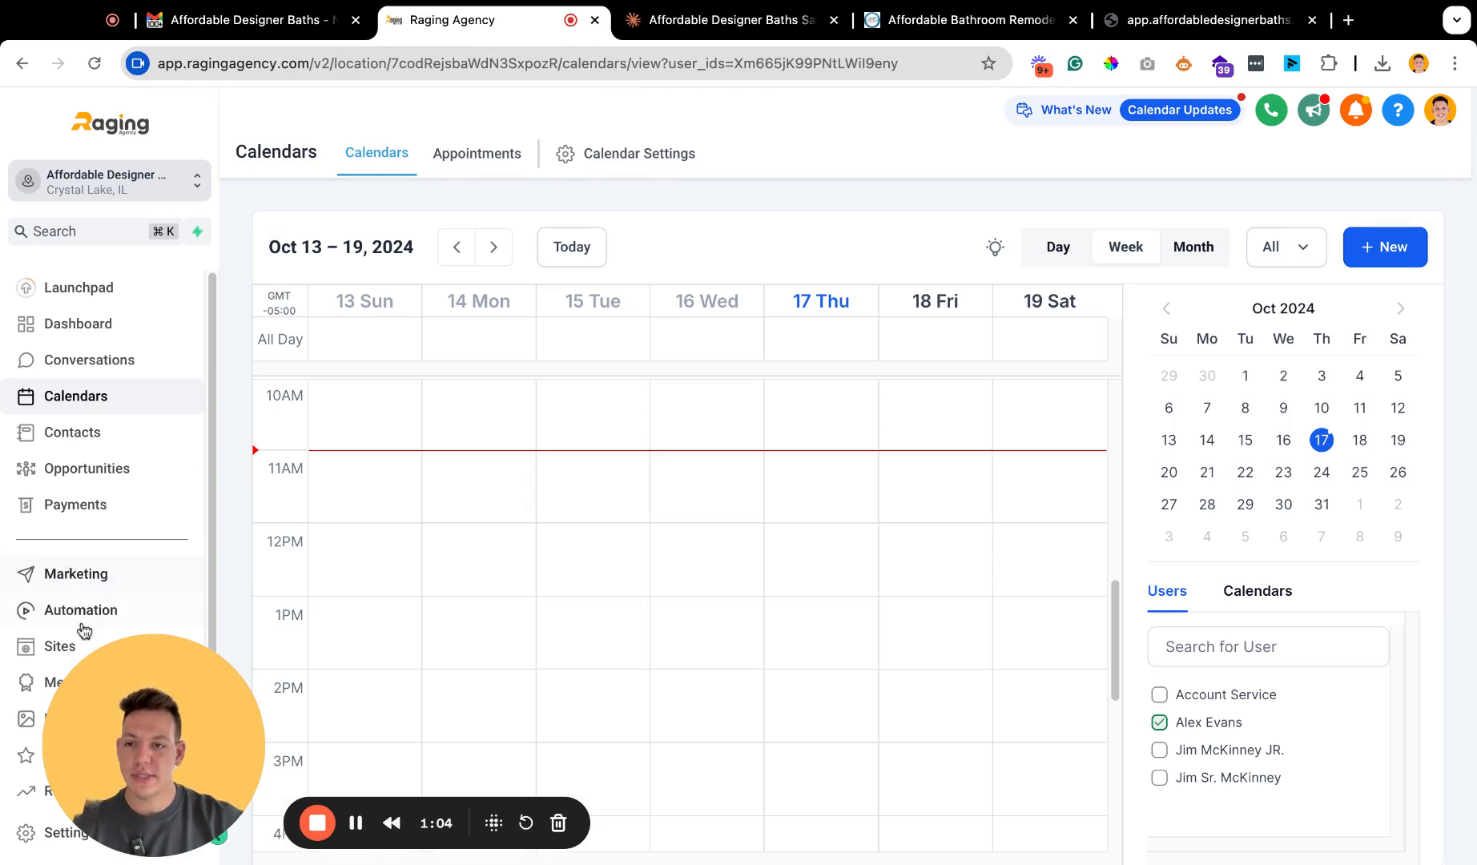
pyautogui.click(57, 648)
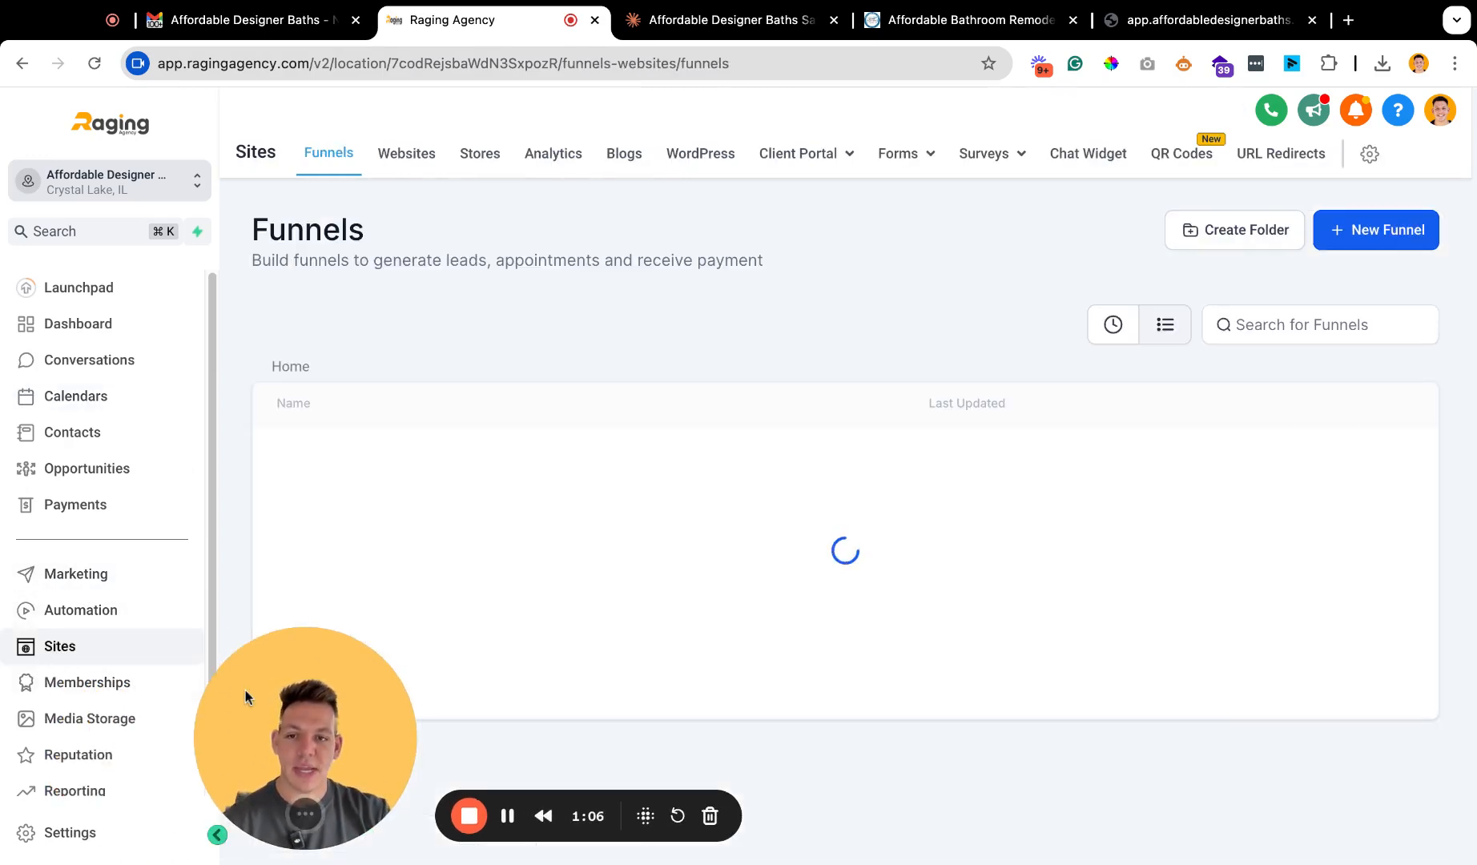
pyautogui.click(903, 153)
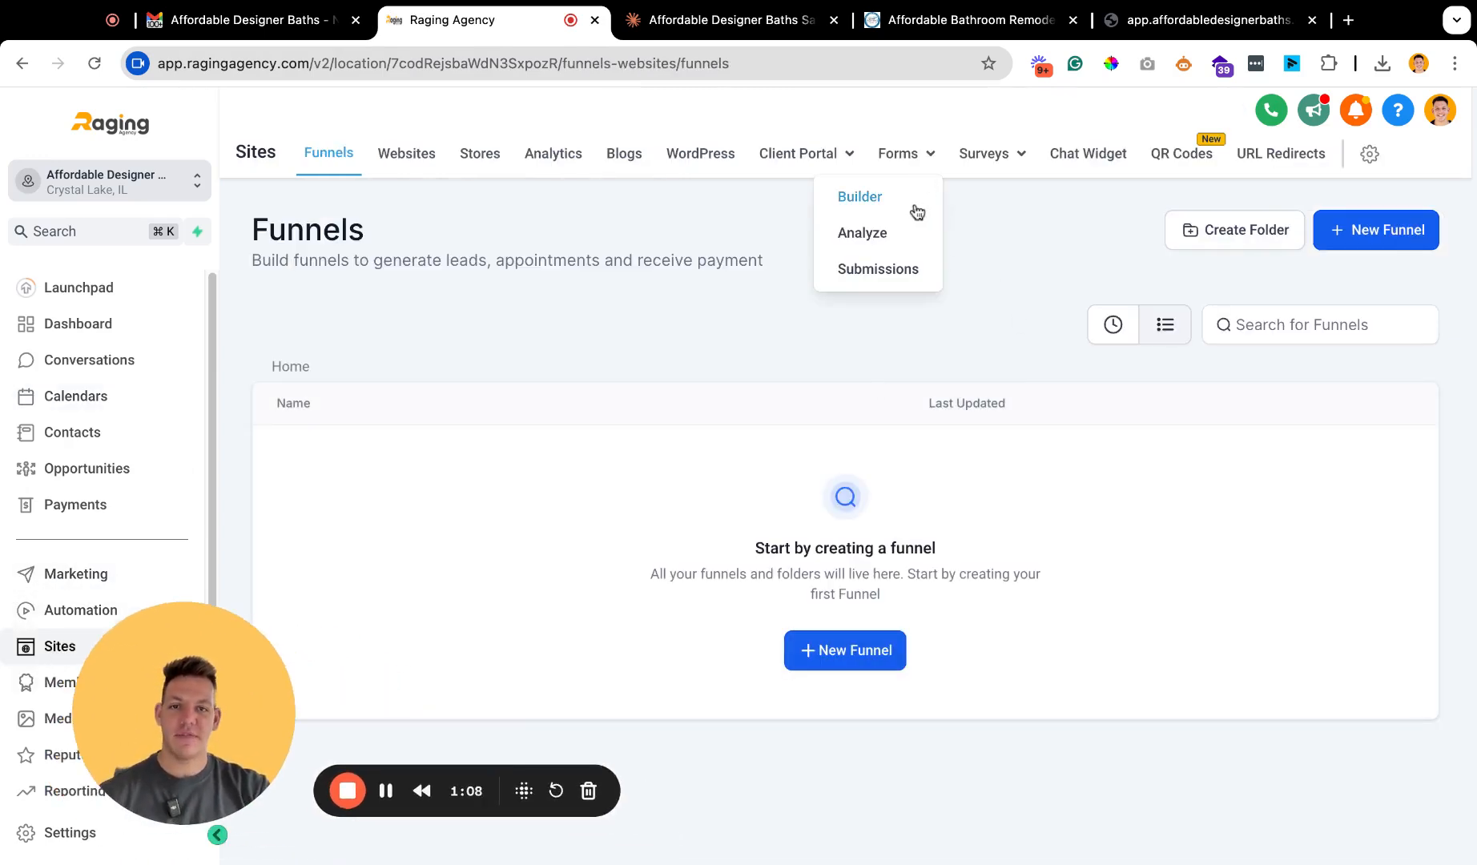
pyautogui.click(869, 200)
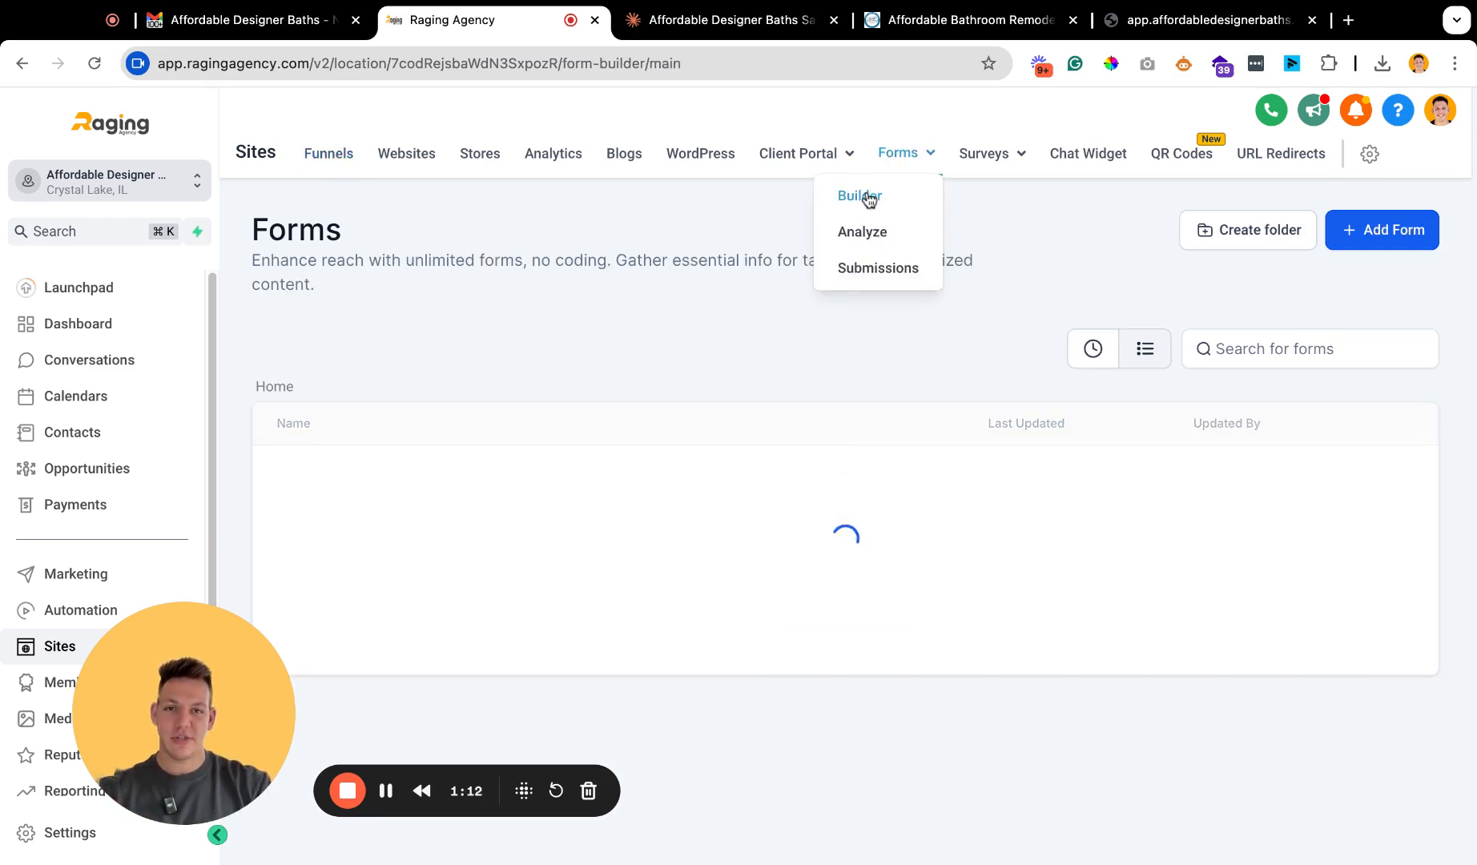
# Create a new form and name it "ADB - Sales Calendar Questions (2024)".
pyautogui.click(1384, 233)
pyautogui.click(1355, 164)
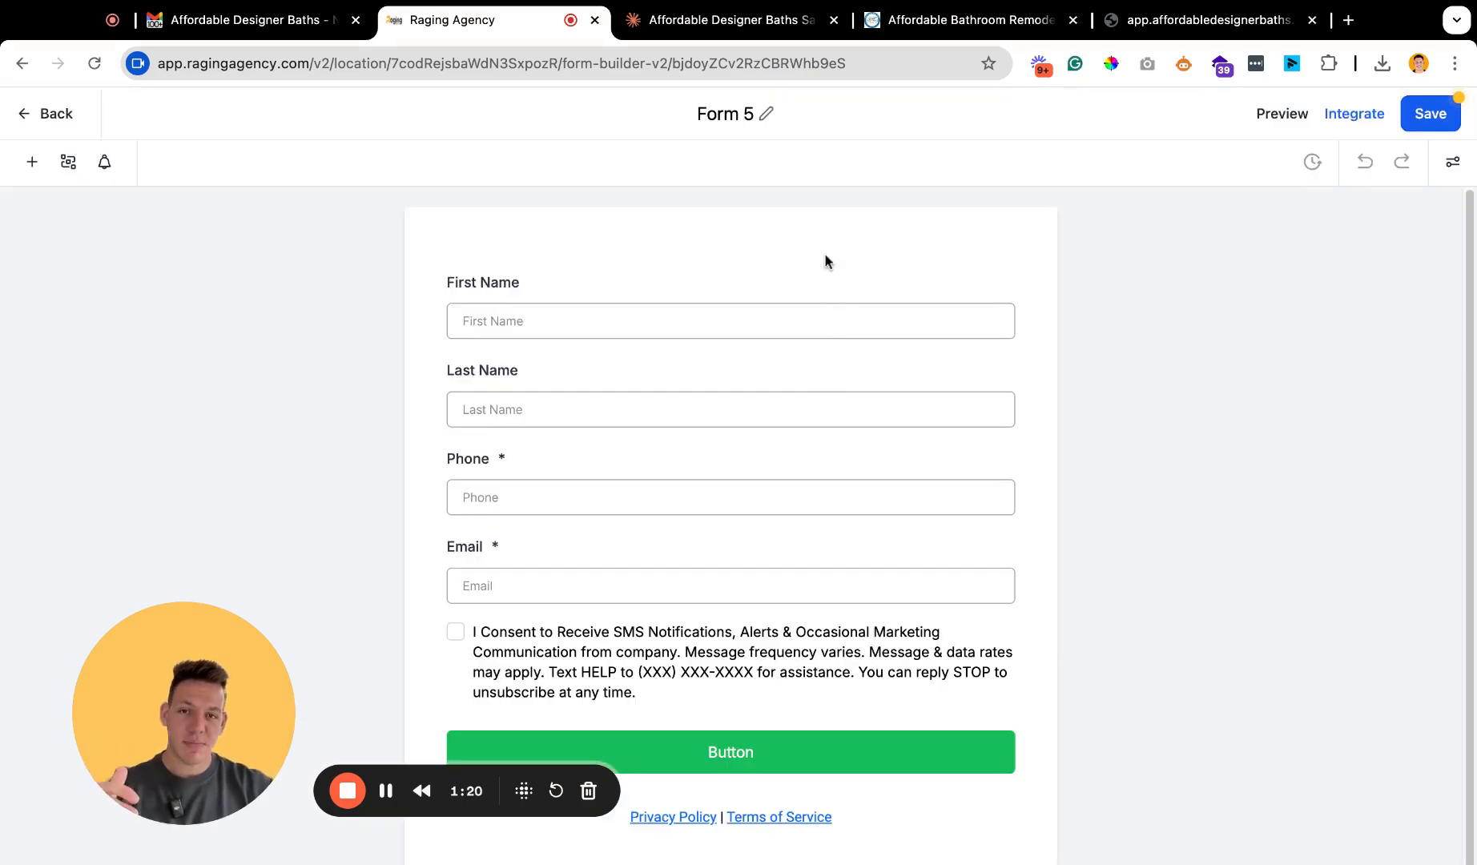
pyautogui.click(732, 113)
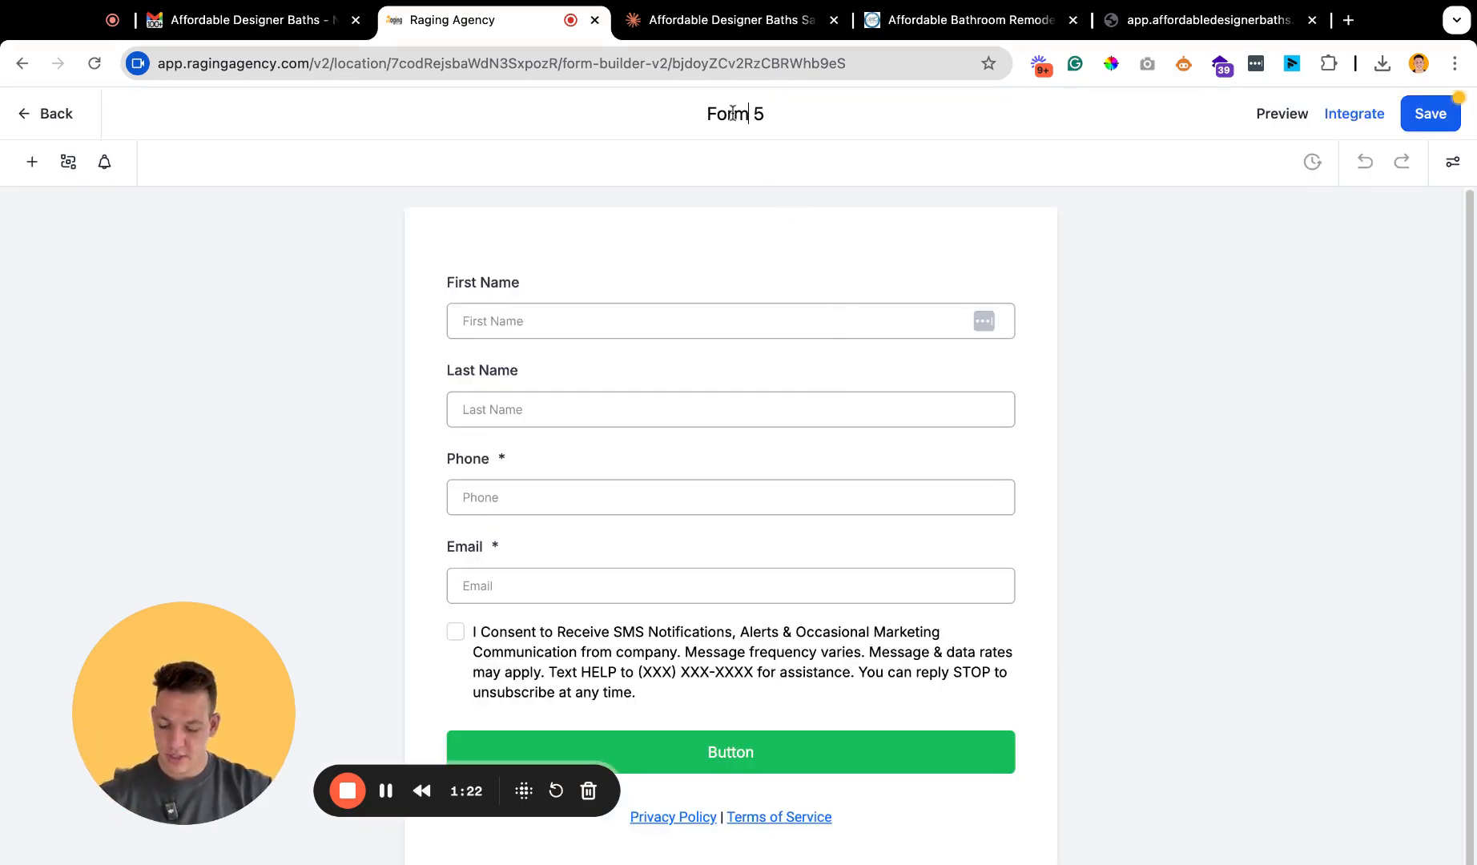
pyautogui.press('super+a')
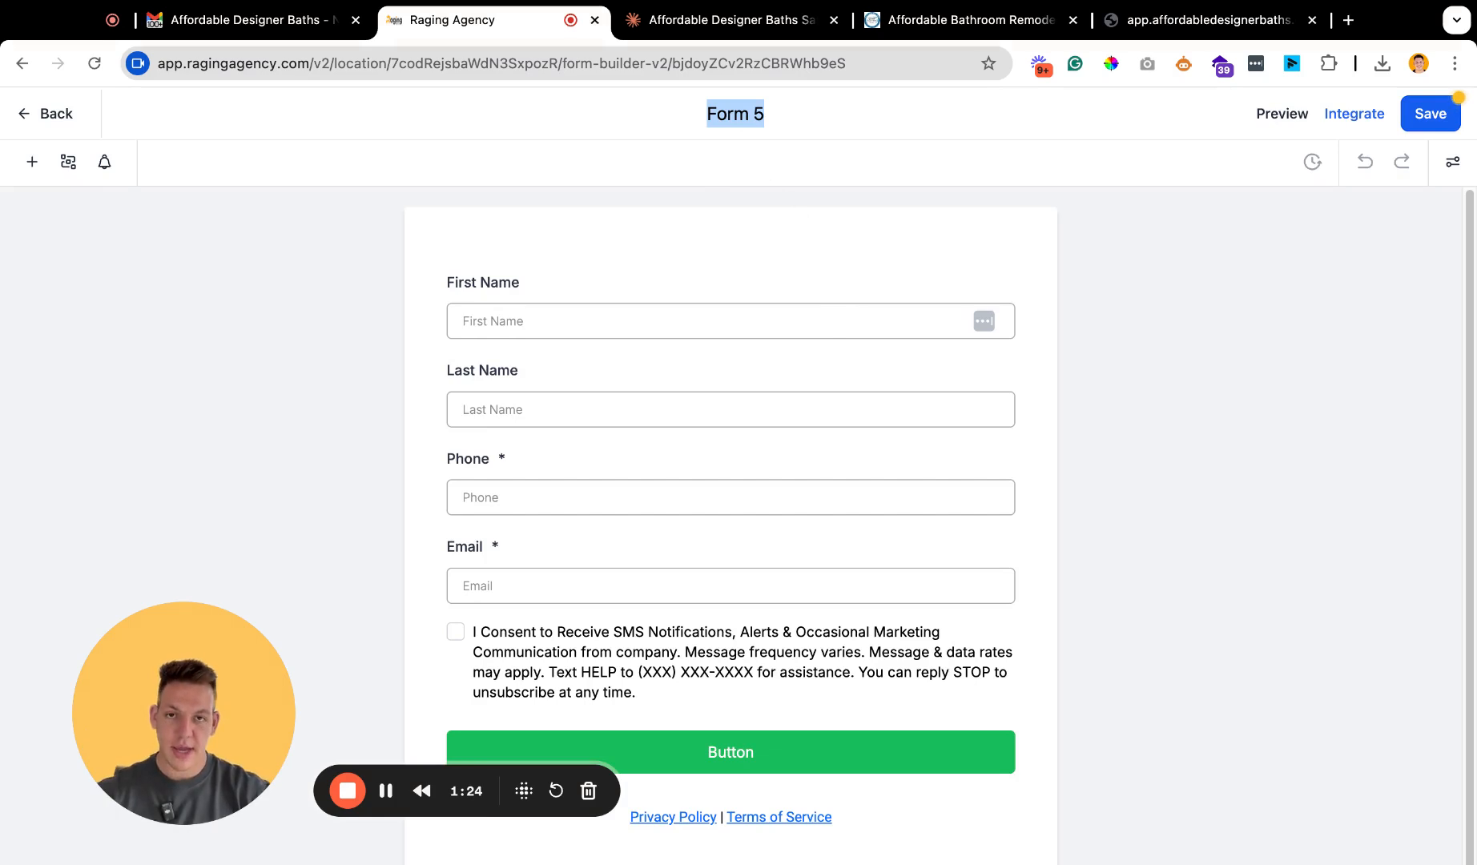
pyautogui.press('BackSpace')
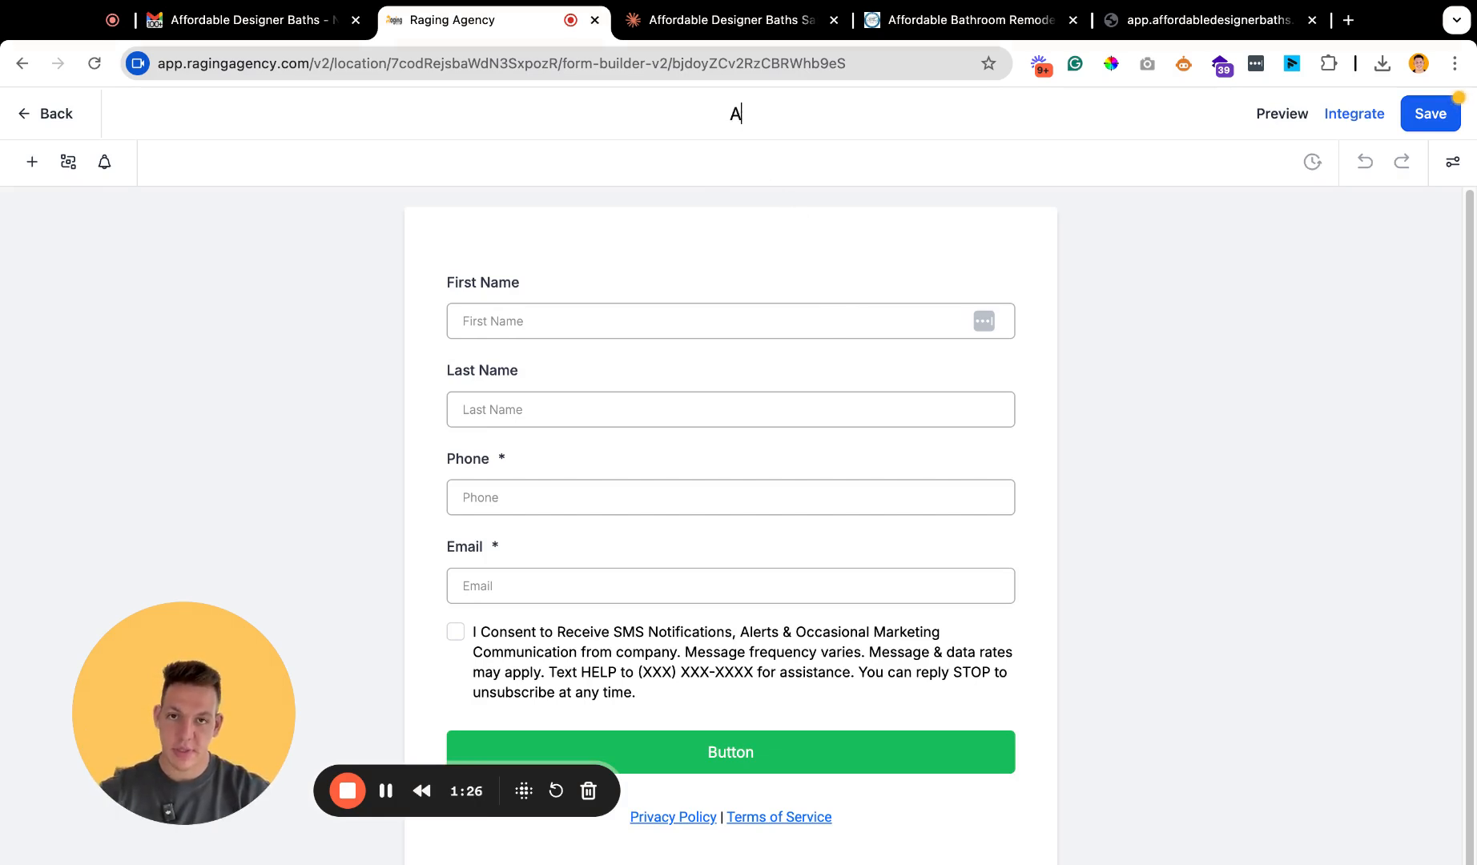
pyautogui.write('ADB - Sales Calendar Ques')
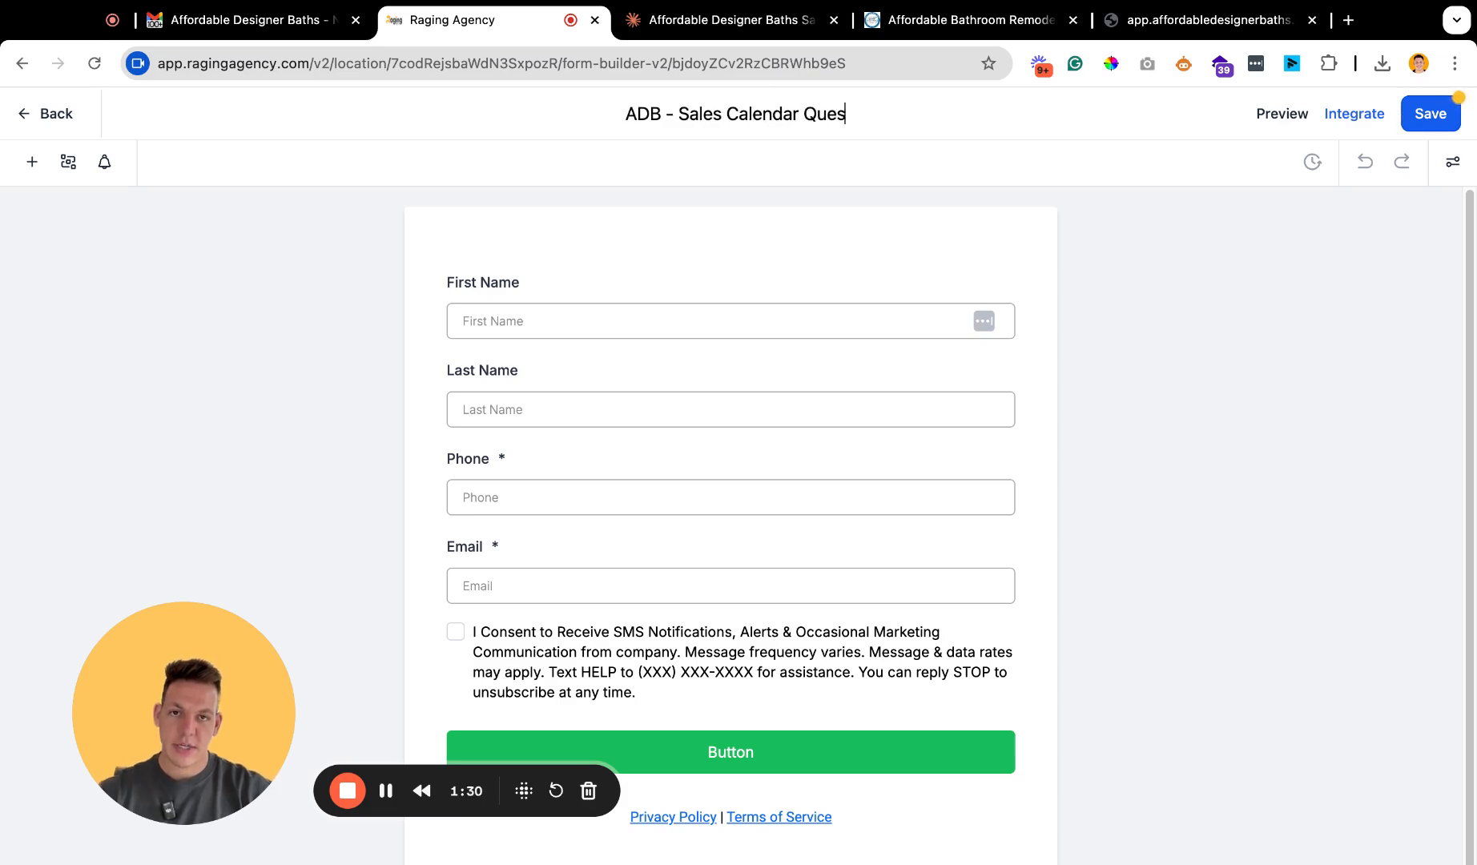
pyautogui.write('tions (2024)')
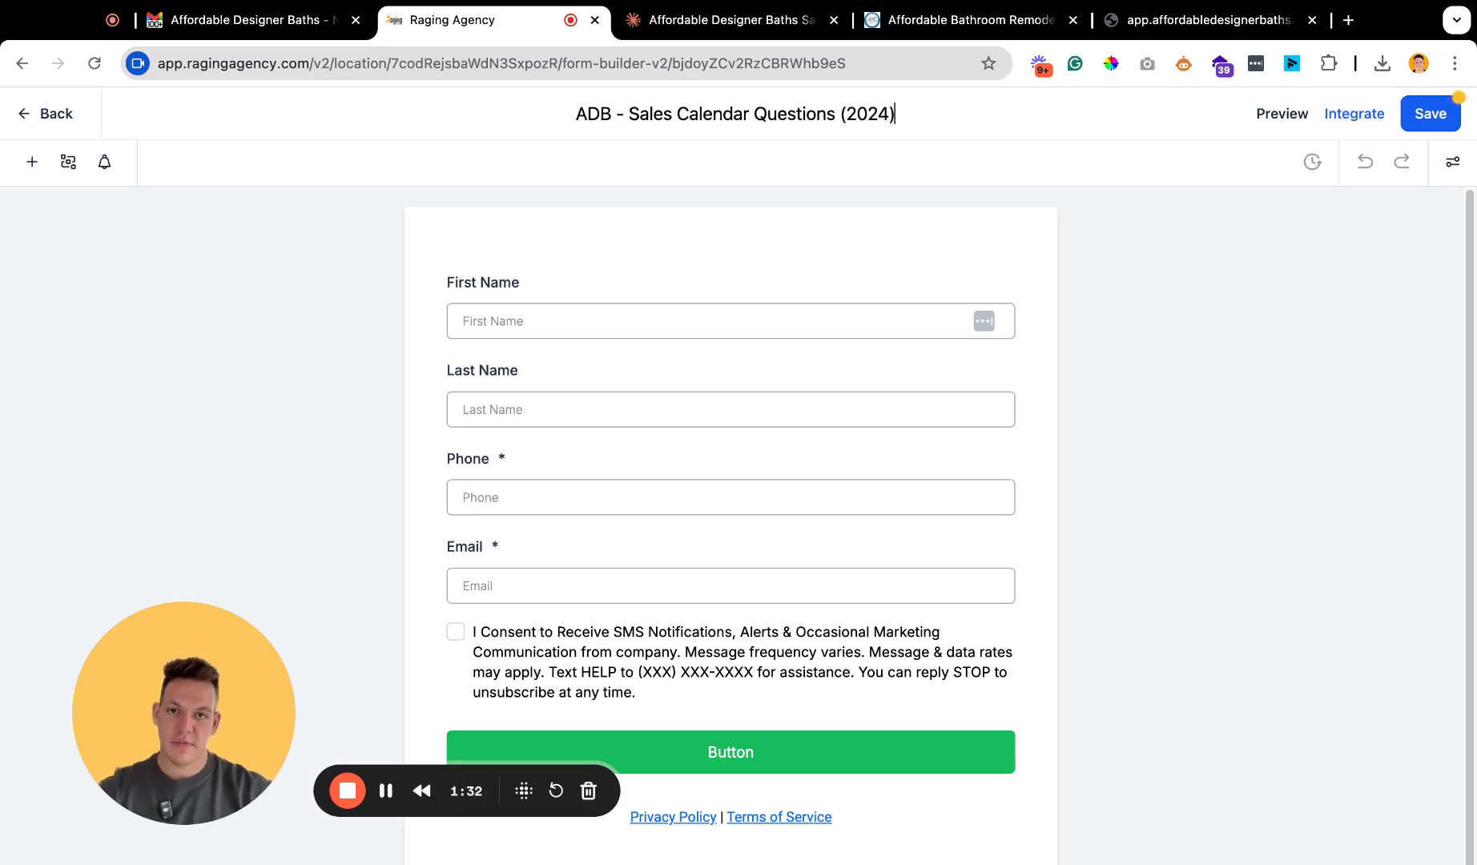
pyautogui.press('Return')
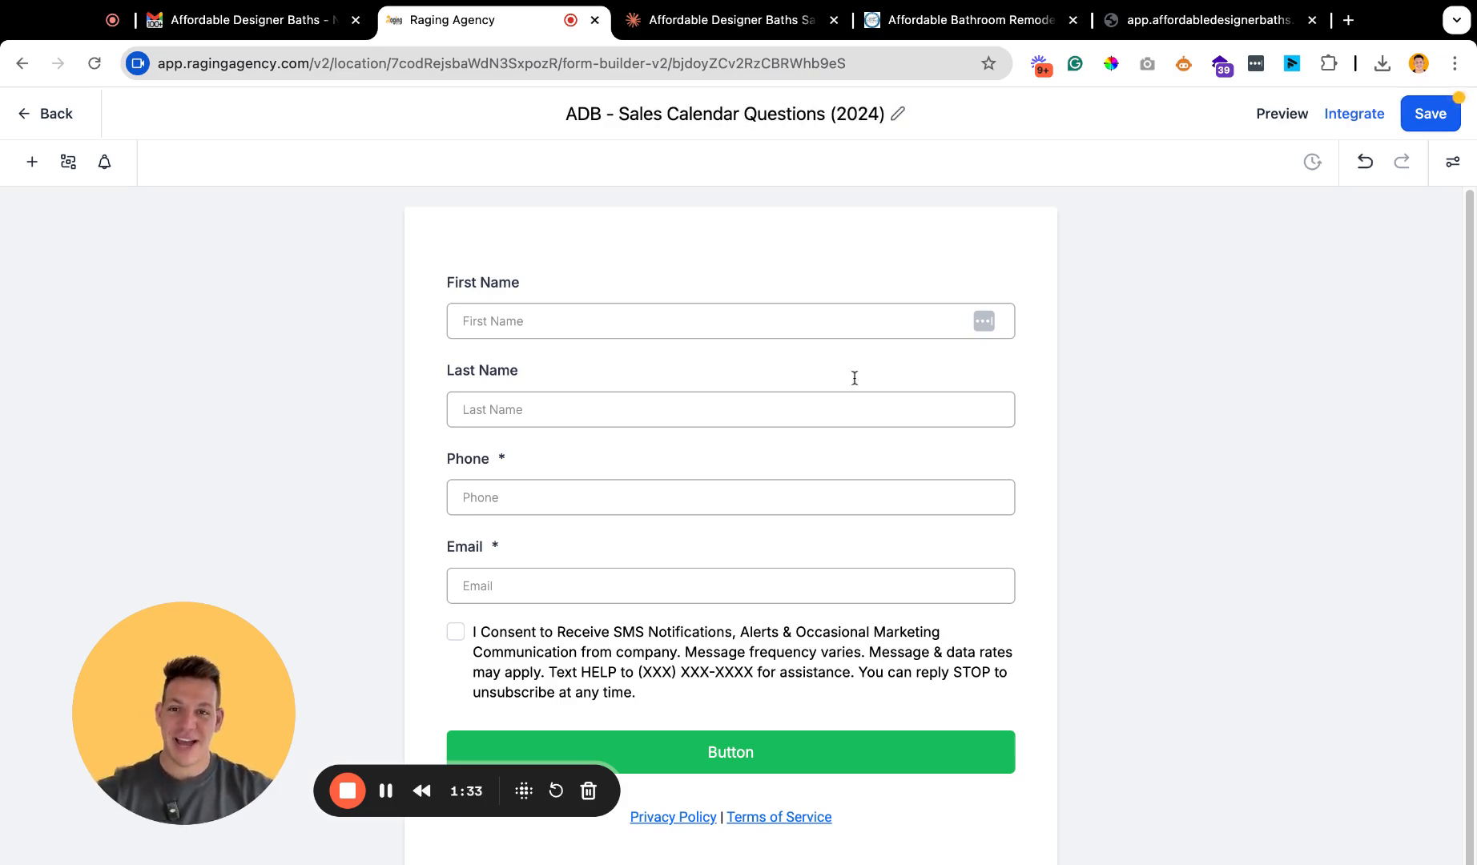
# Delete the SMS consent checkbox from the form.
pyautogui.click(572, 293)
pyautogui.click(783, 694)
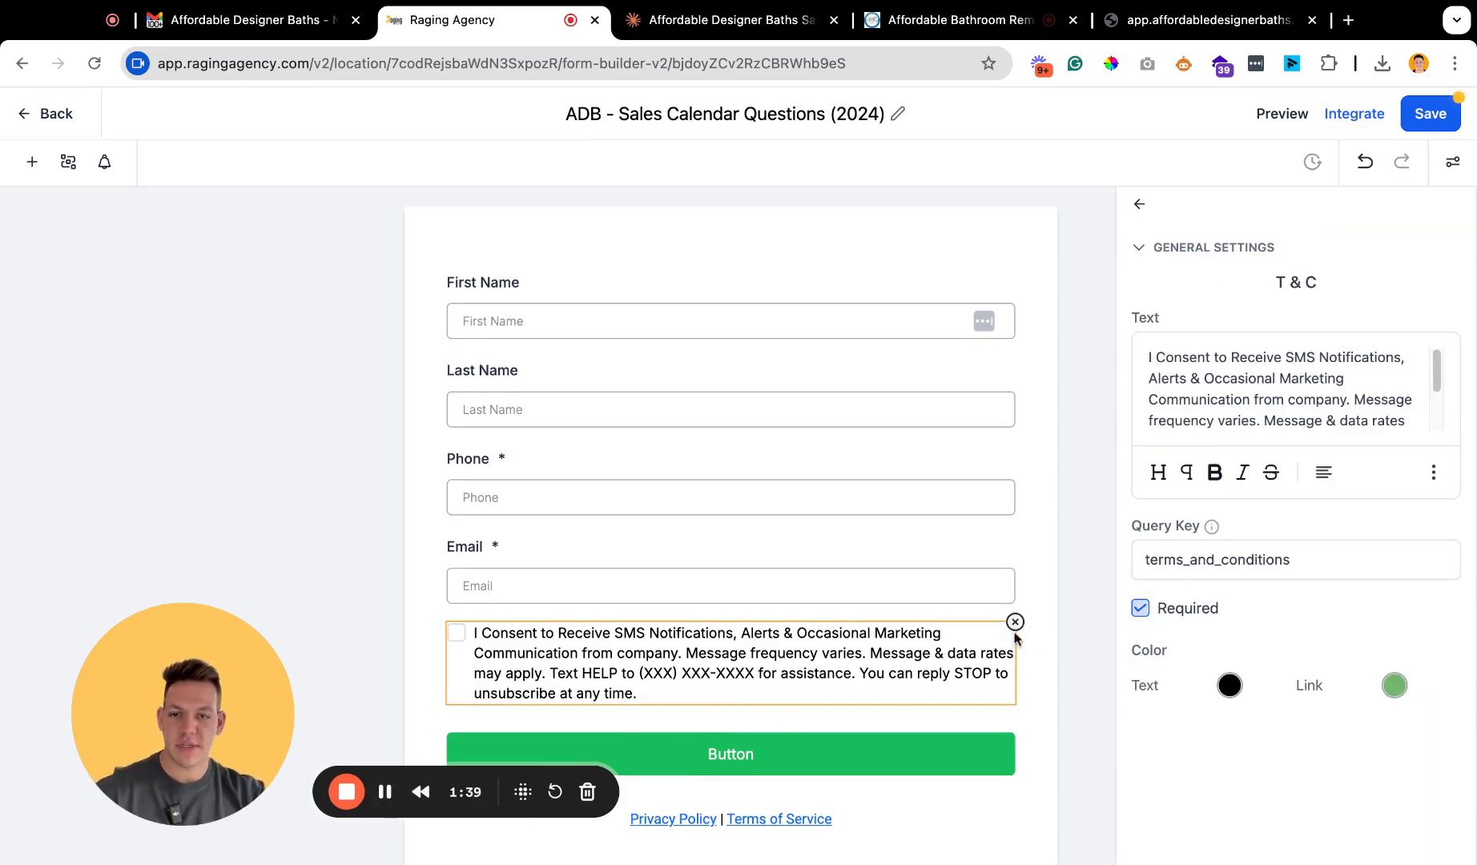
pyautogui.click(1015, 624)
# Set the form button's background colour to #2D4E70FF and its text to "Submit".
pyautogui.click(802, 679)
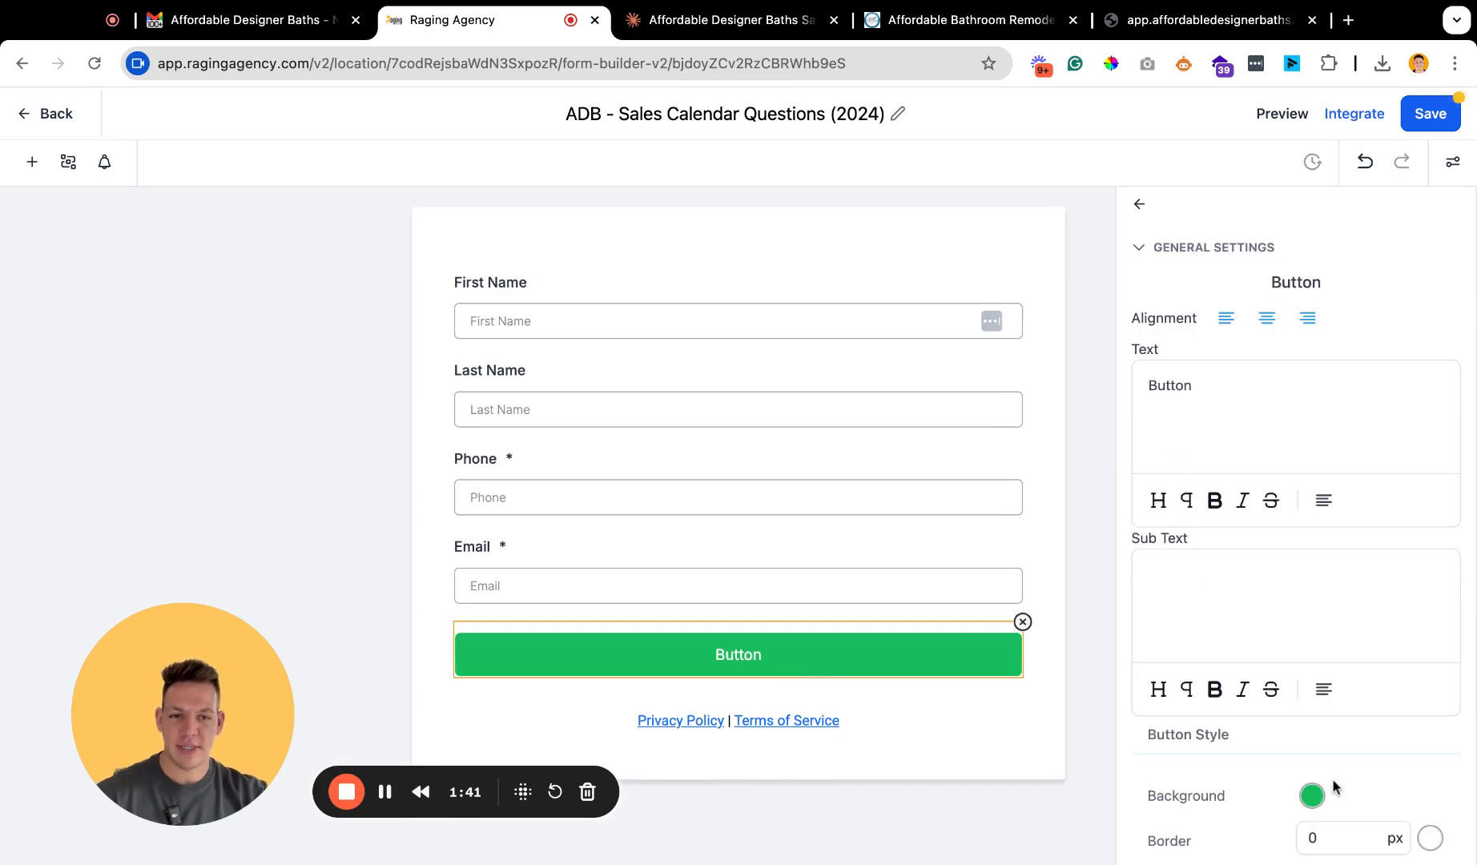
pyautogui.click(1313, 797)
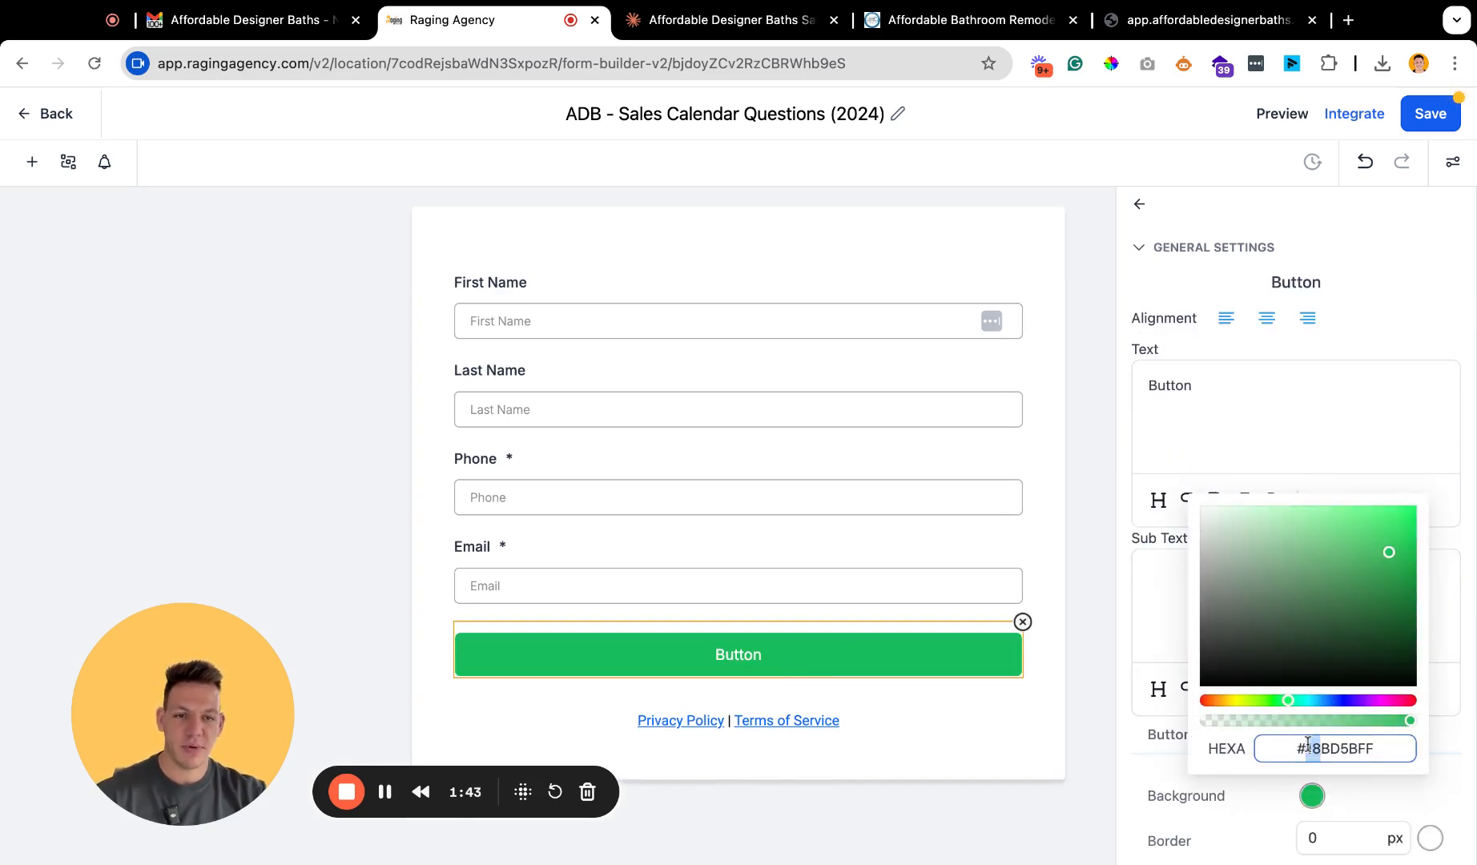
pyautogui.write('2D4E70')
pyautogui.press('Return')
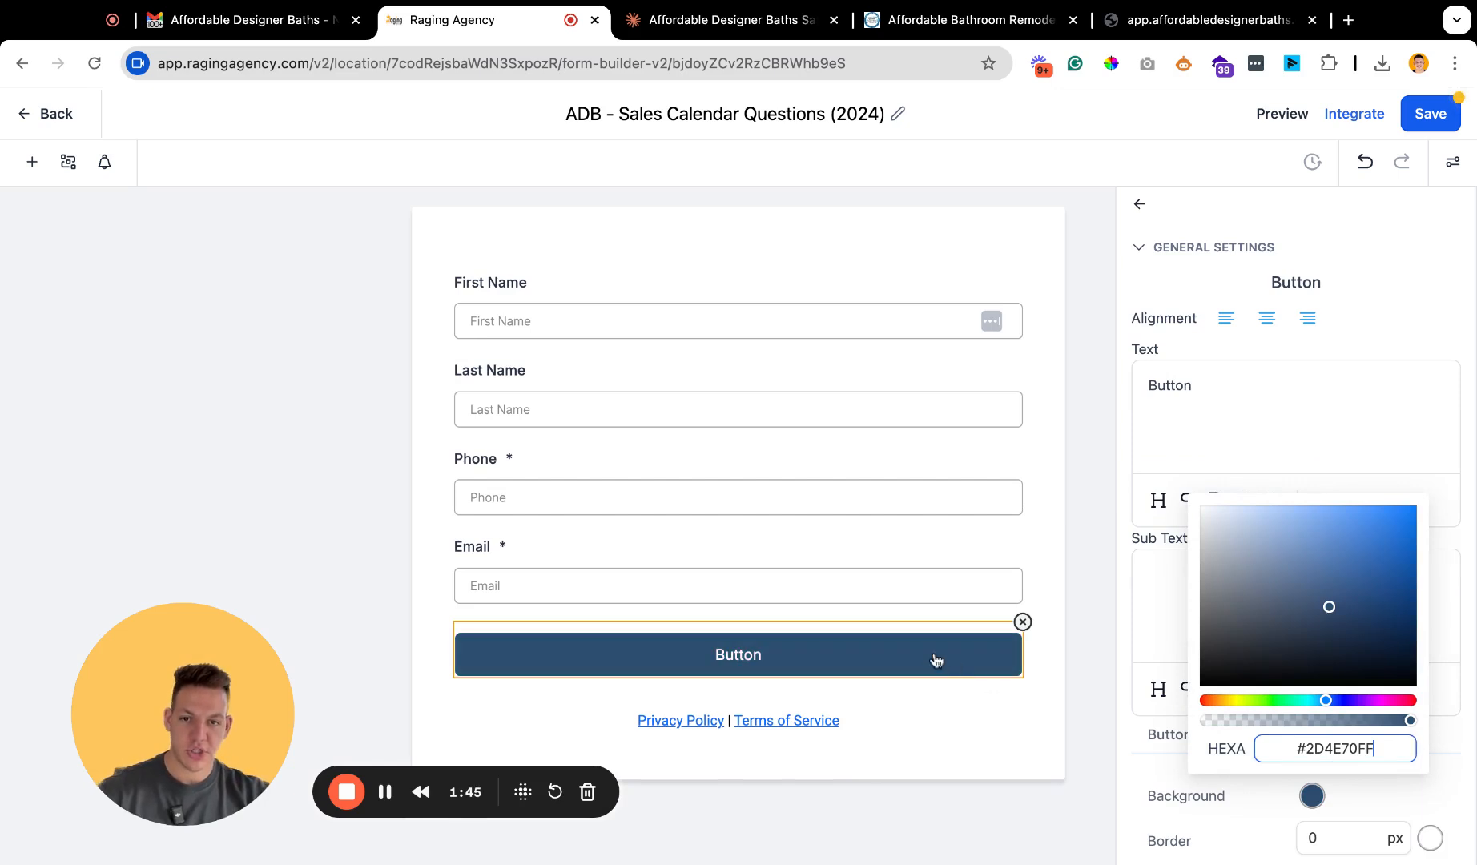
pyautogui.click(1177, 622)
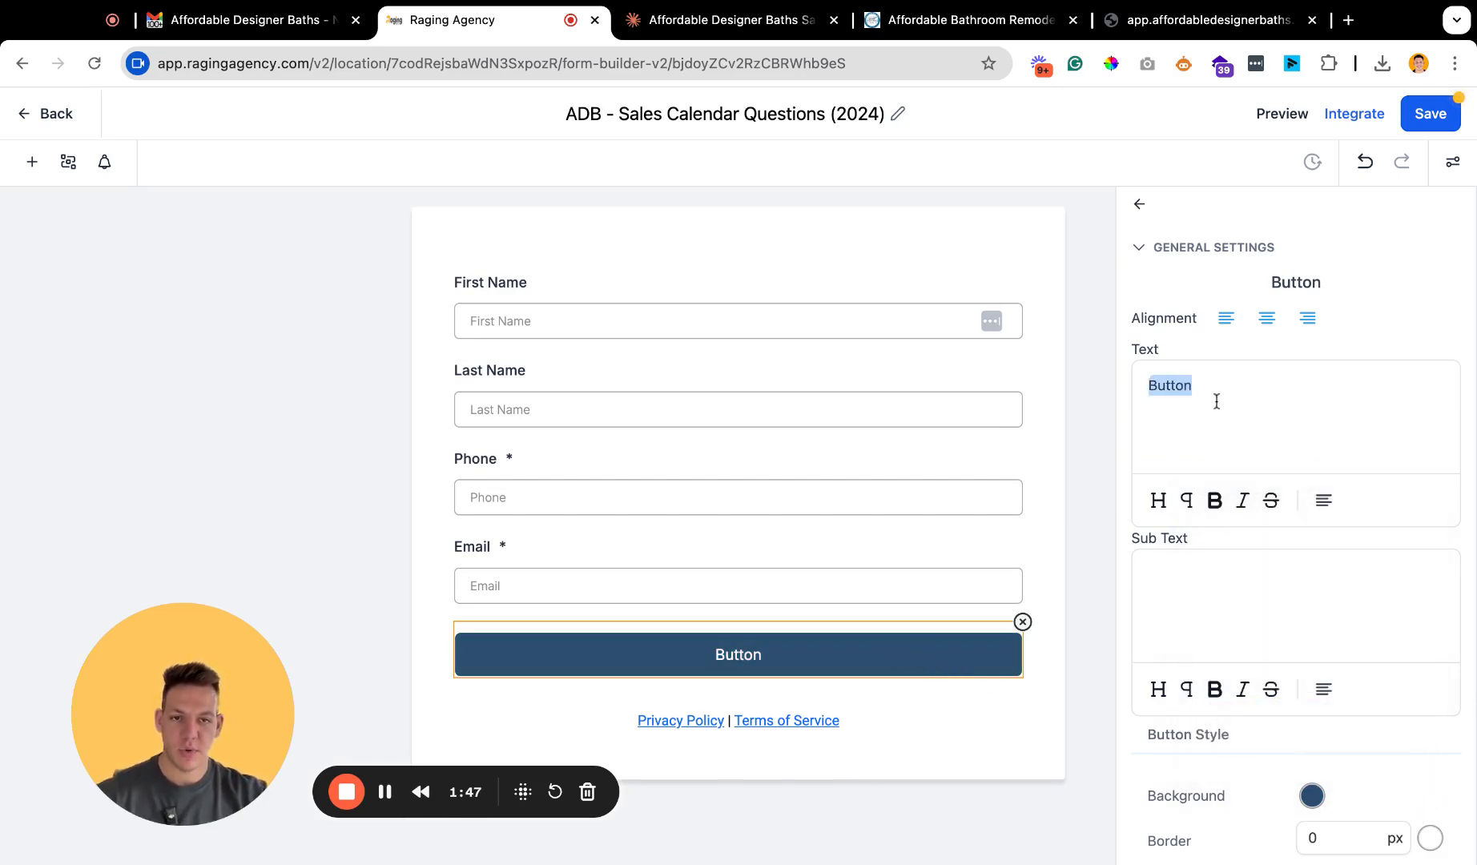
pyautogui.write('Submit')
pyautogui.press('BackSpace')
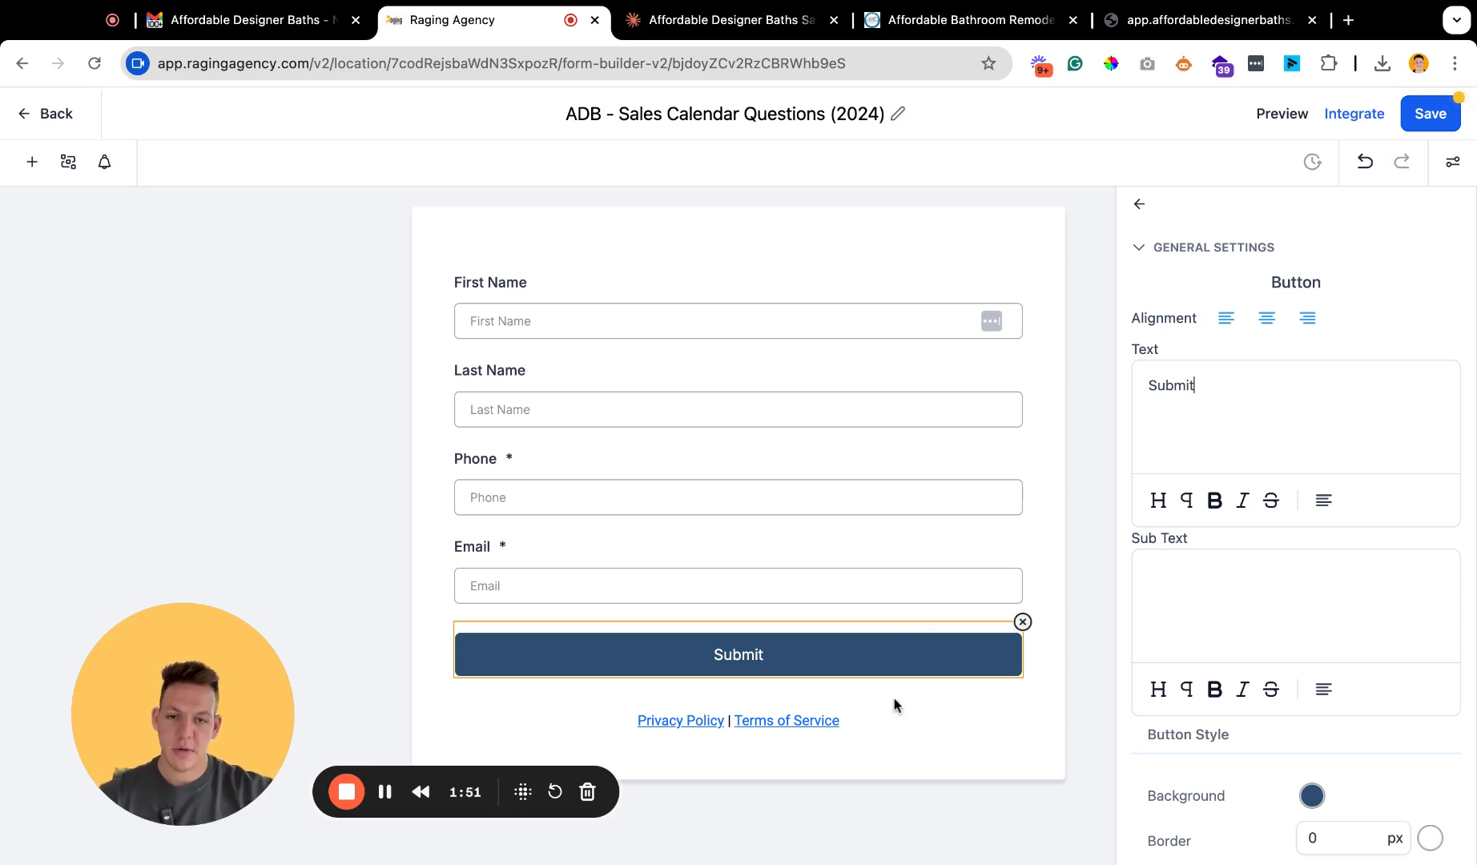
# Remove the Privacy Policy and Terms of Service links below the button and save the form.
pyautogui.click(851, 725)
pyautogui.click(1023, 695)
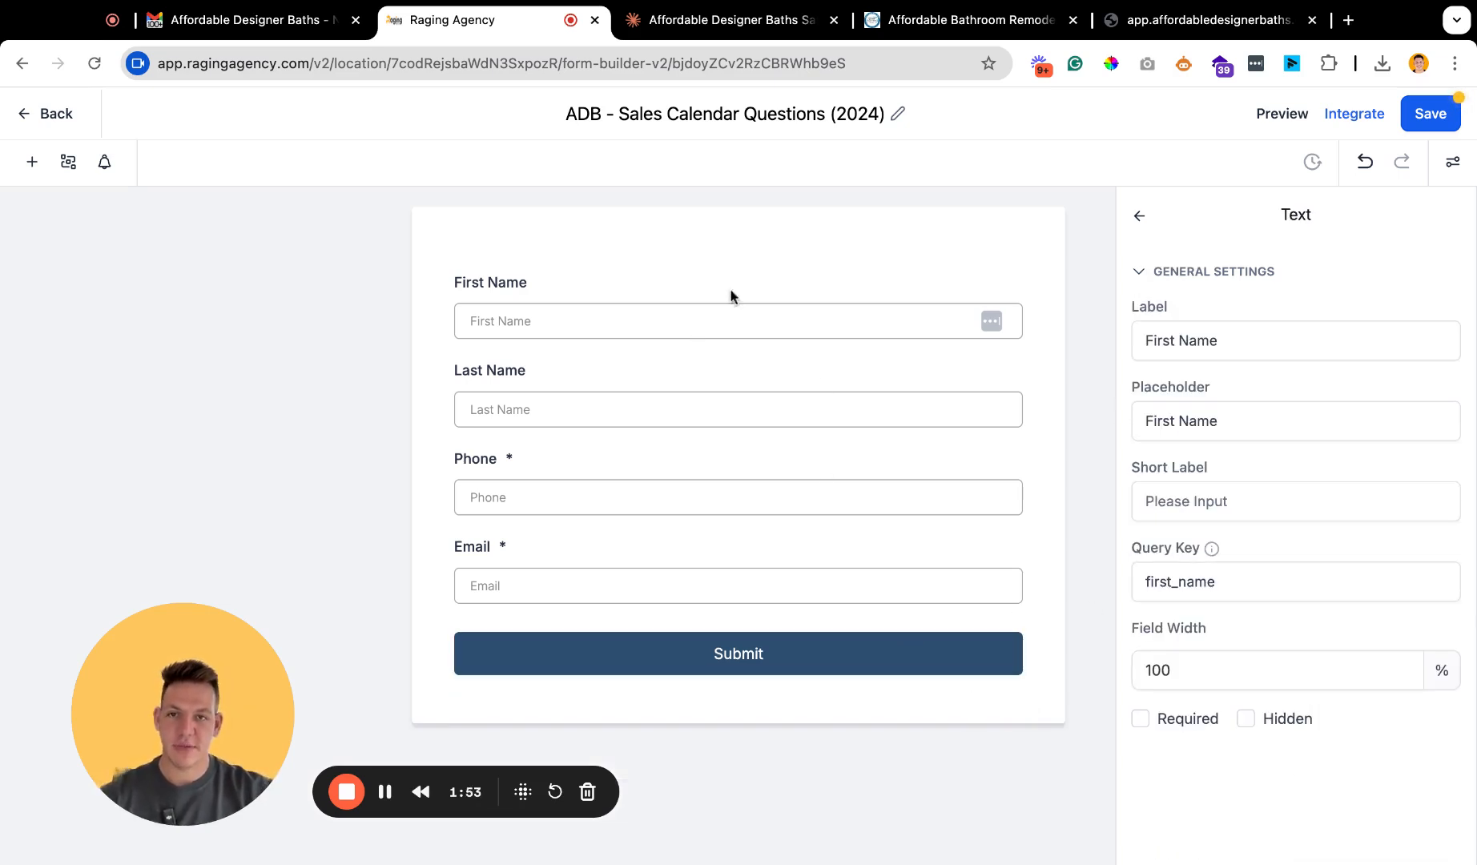
pyautogui.click(1431, 120)
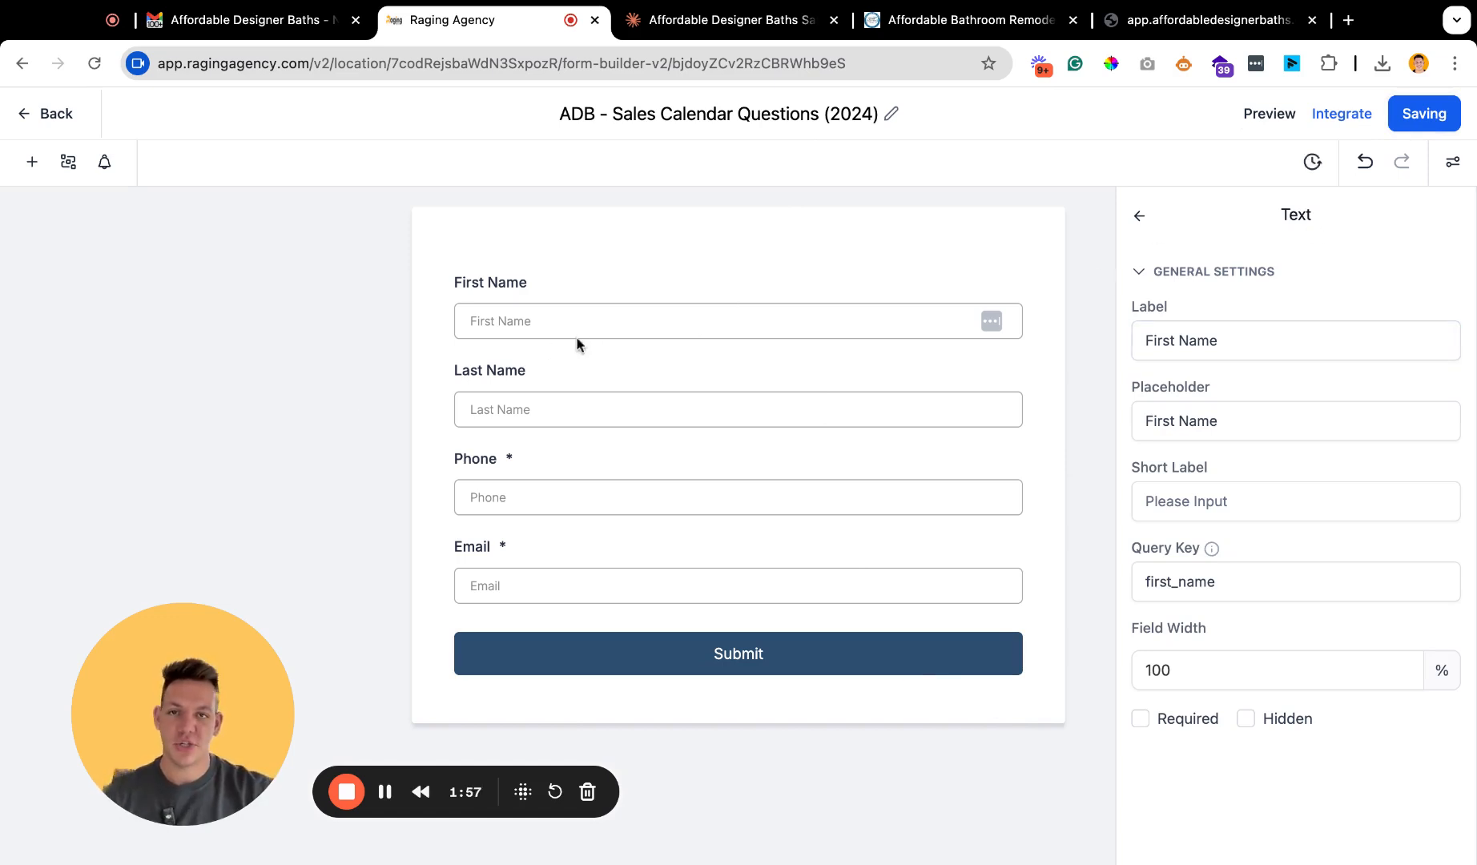
pyautogui.moveTo(164, 692); pyautogui.dragTo(101, 659)
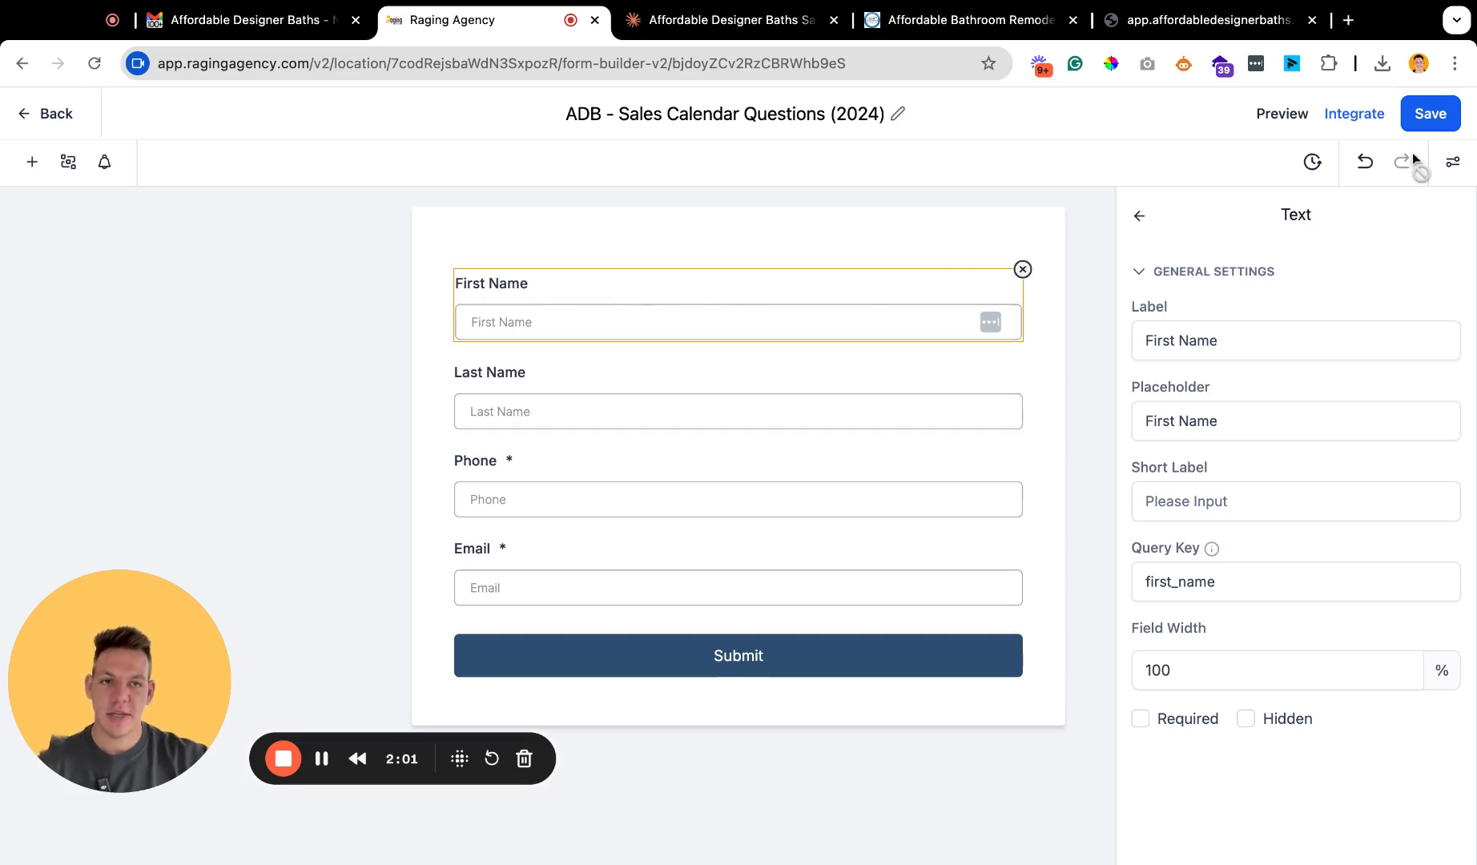
# Change the form layout to Two Column.
pyautogui.click(1452, 163)
pyautogui.click(1292, 417)
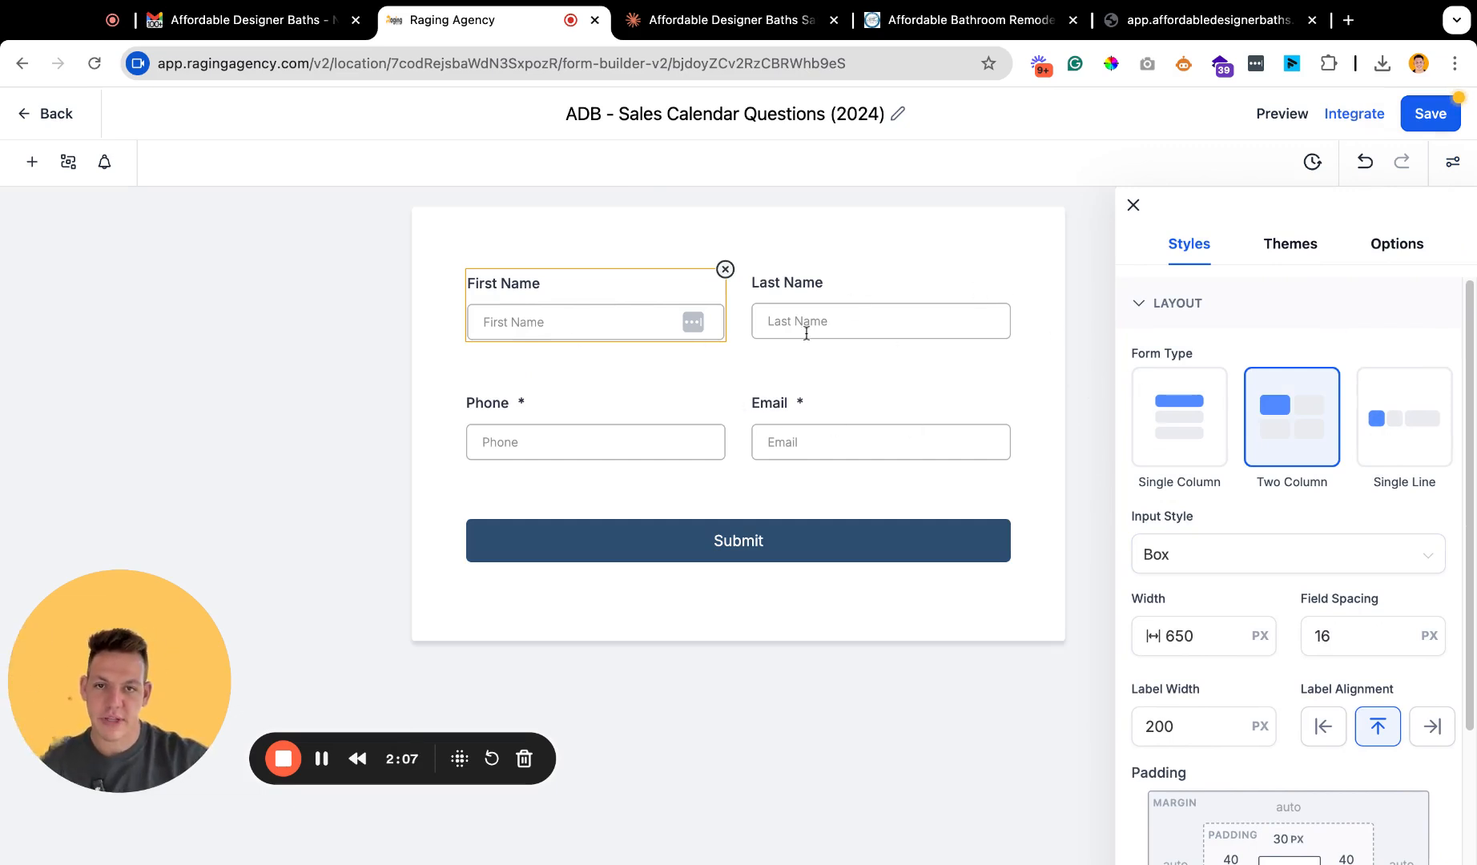
pyautogui.click(882, 310)
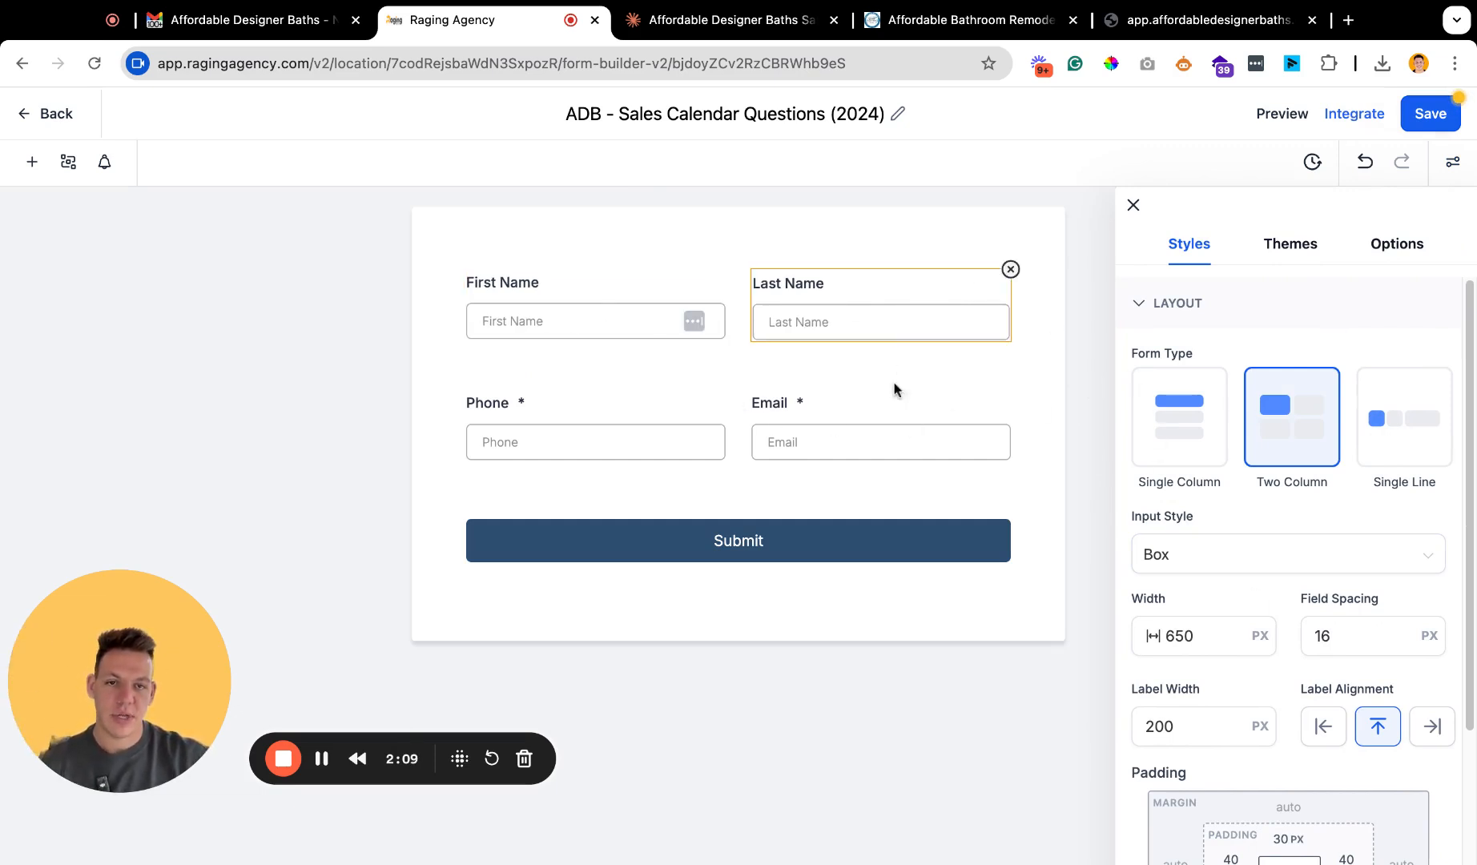
# Make the First Name and Last Name fields required.
pyautogui.click(637, 331)
pyautogui.click(1134, 207)
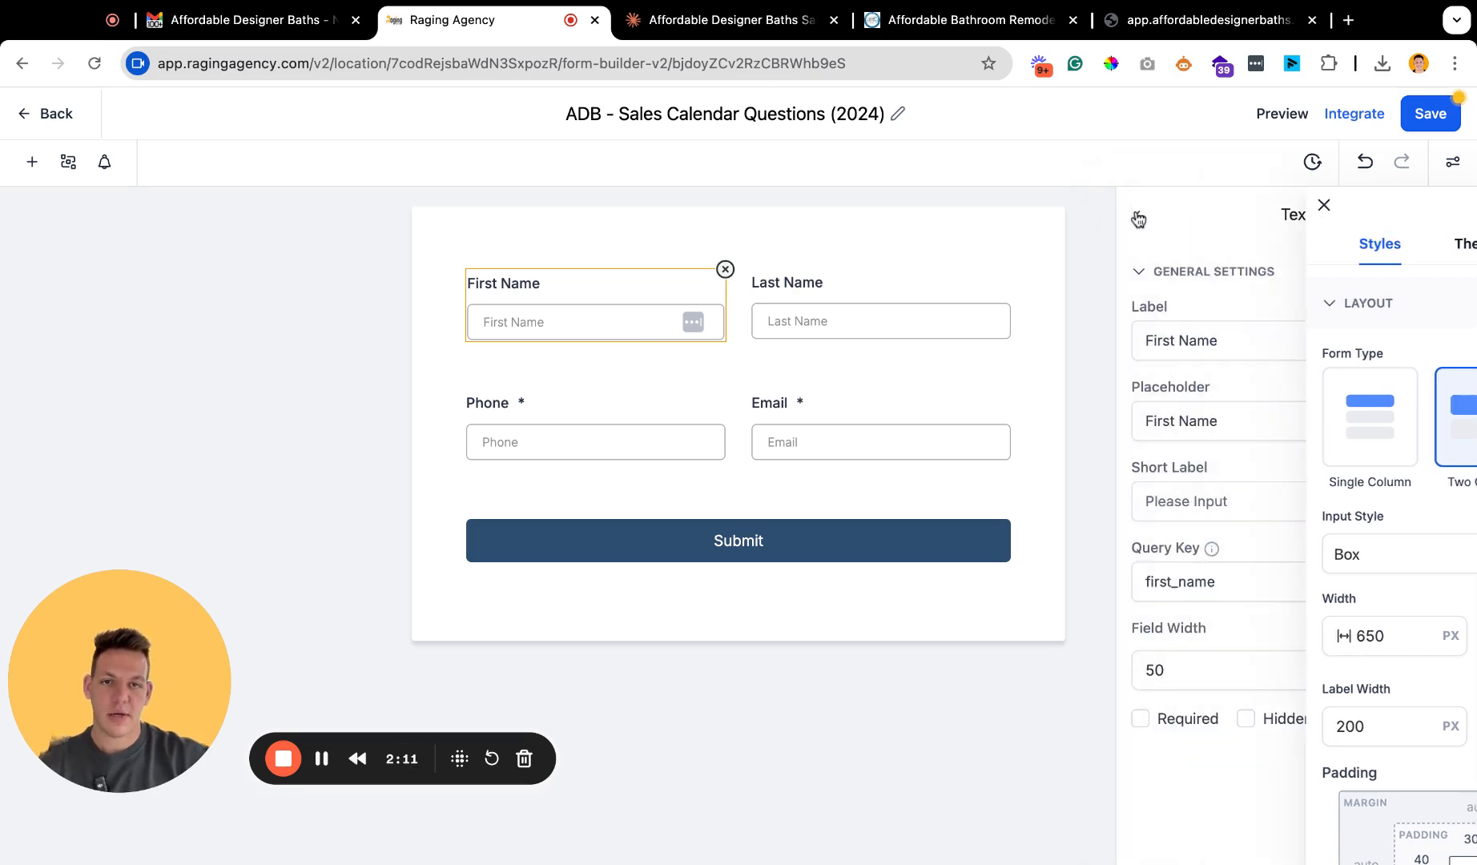
pyautogui.click(841, 344)
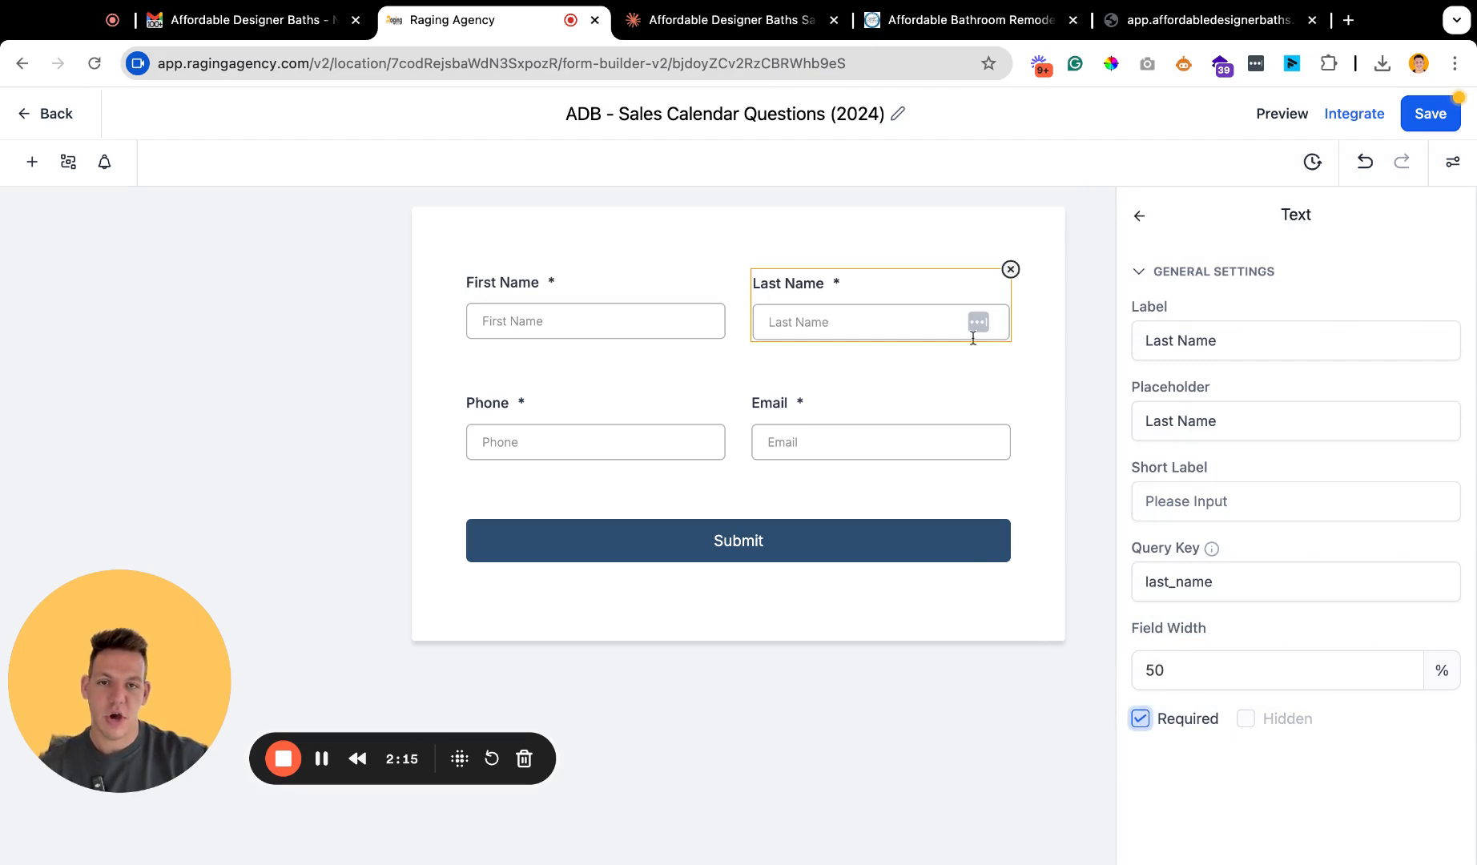
# Check the Home Address item in the Claude question list and return to the form.
pyautogui.click(737, 22)
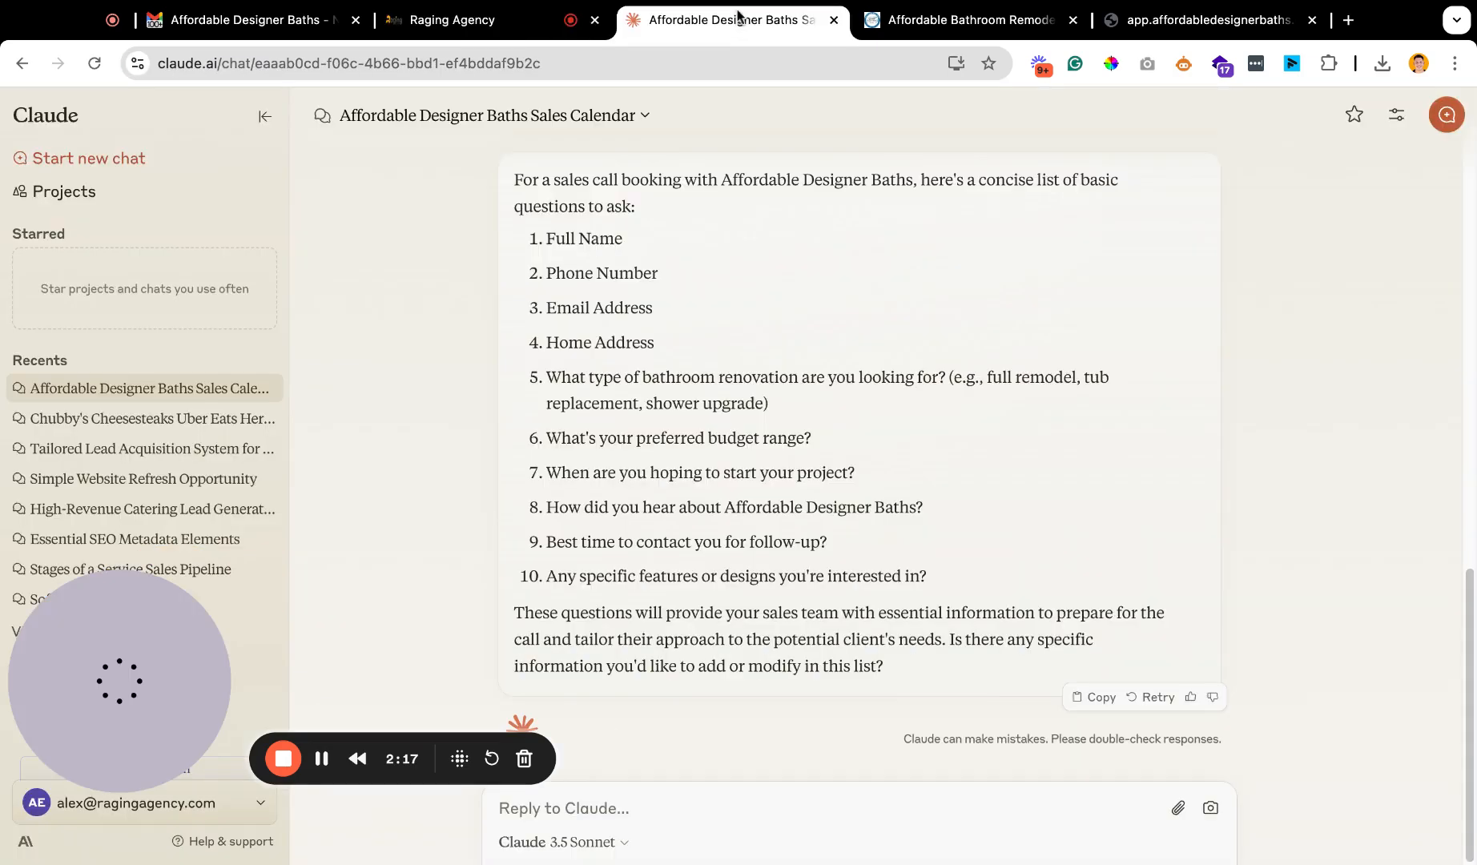
pyautogui.moveTo(548, 349); pyautogui.dragTo(688, 356)
pyautogui.hotkey('ctrl', 'shift', 'Tab')
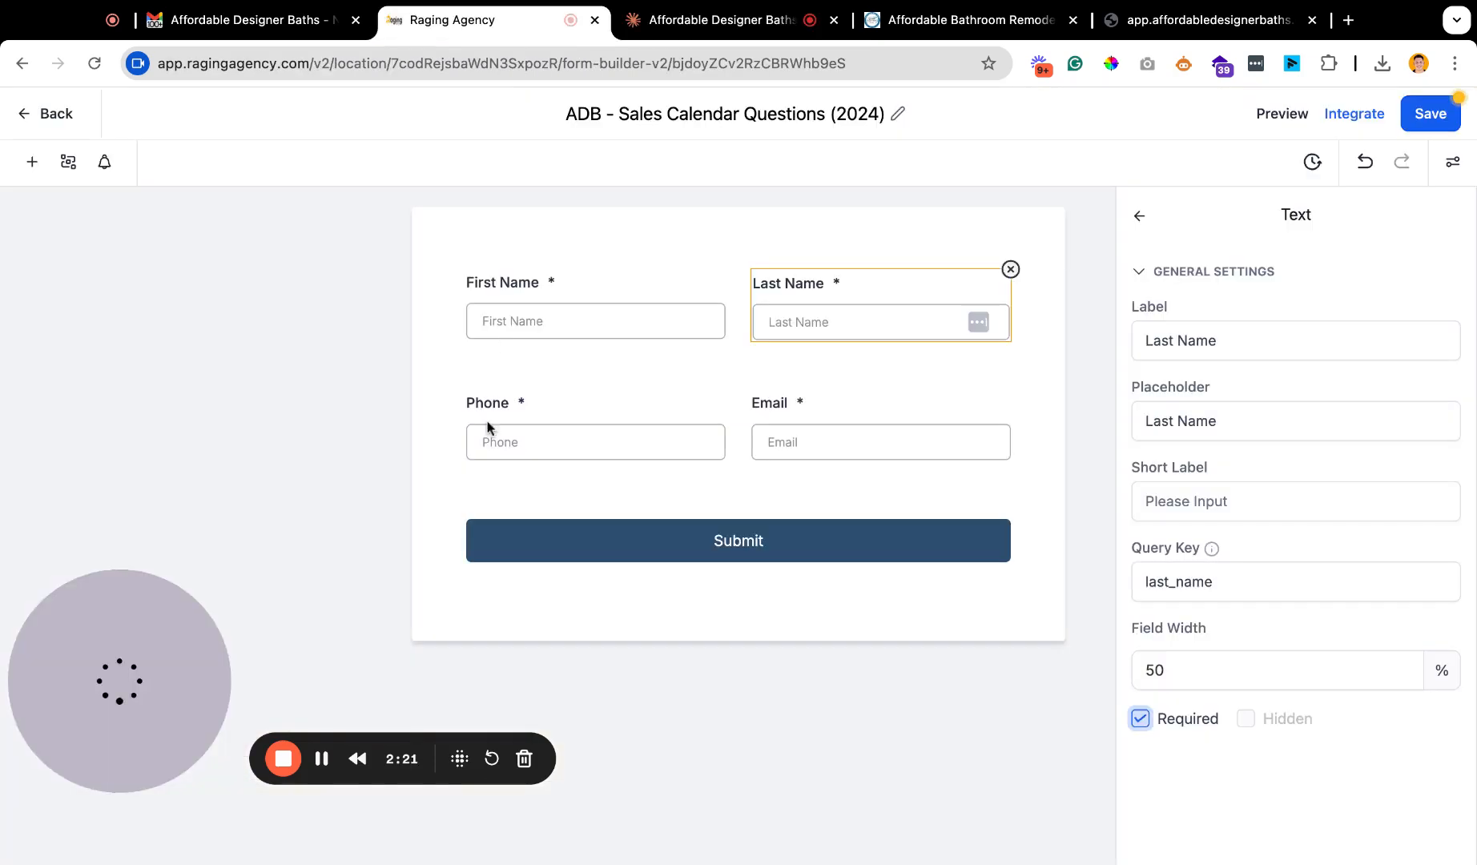
# Add an Address block below the Phone and Email fields and make its Street Address required.
pyautogui.click(476, 411)
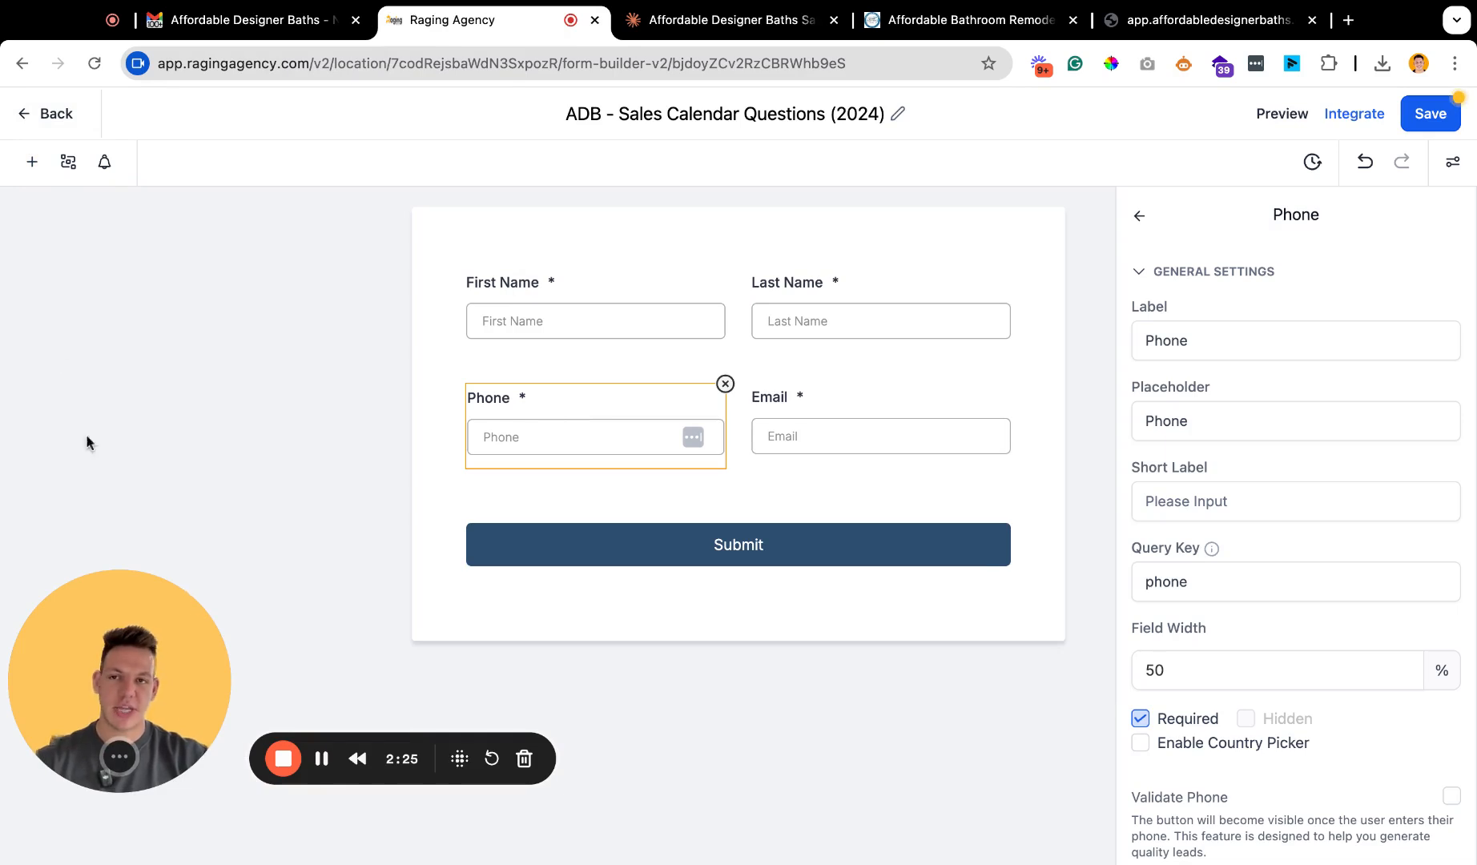
pyautogui.click(32, 163)
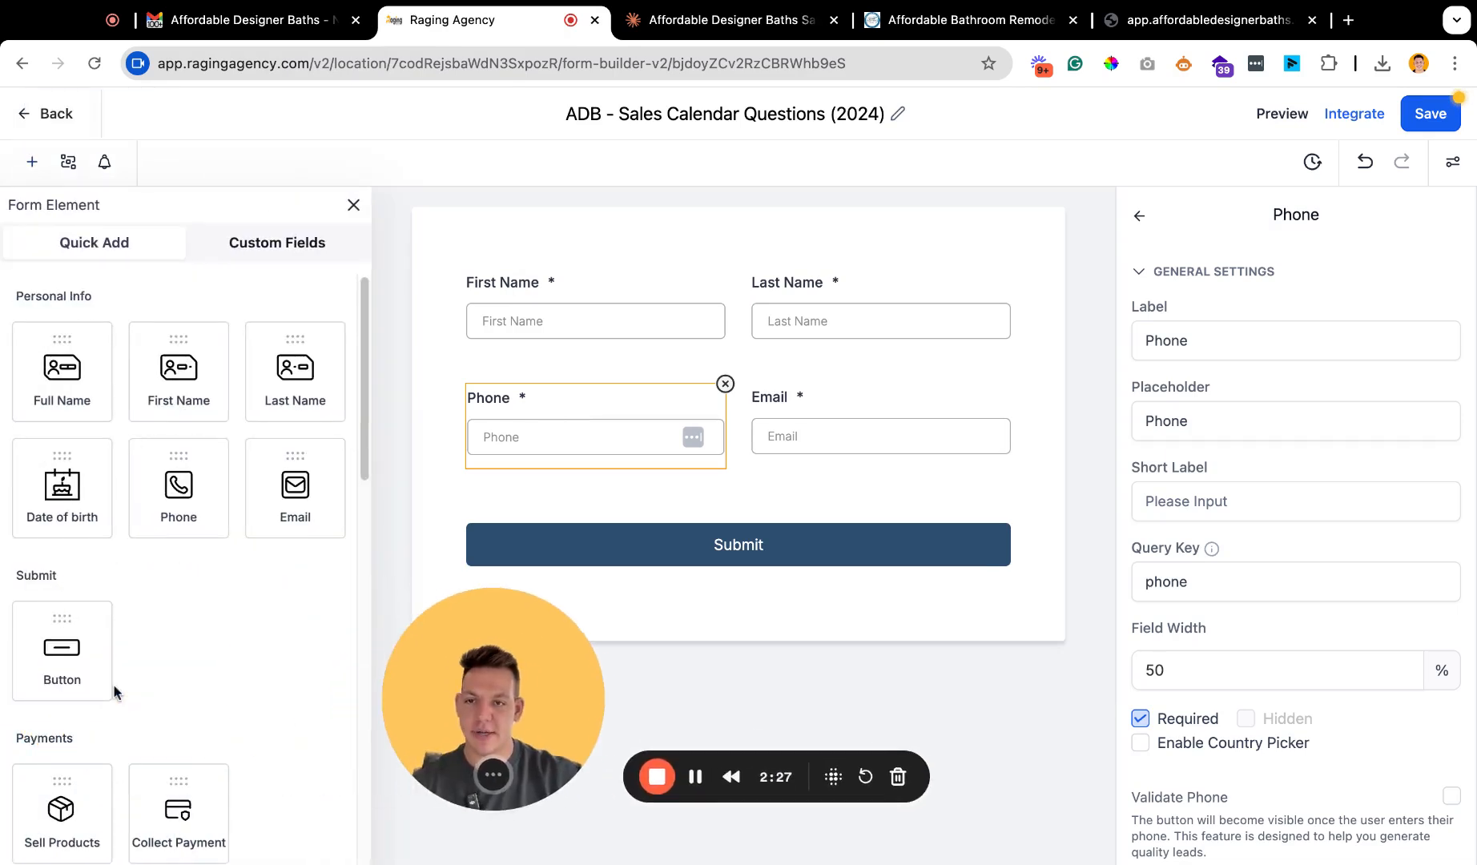
pyautogui.scroll(-2, 200, 548)
pyautogui.scroll(-5, 200, 553)
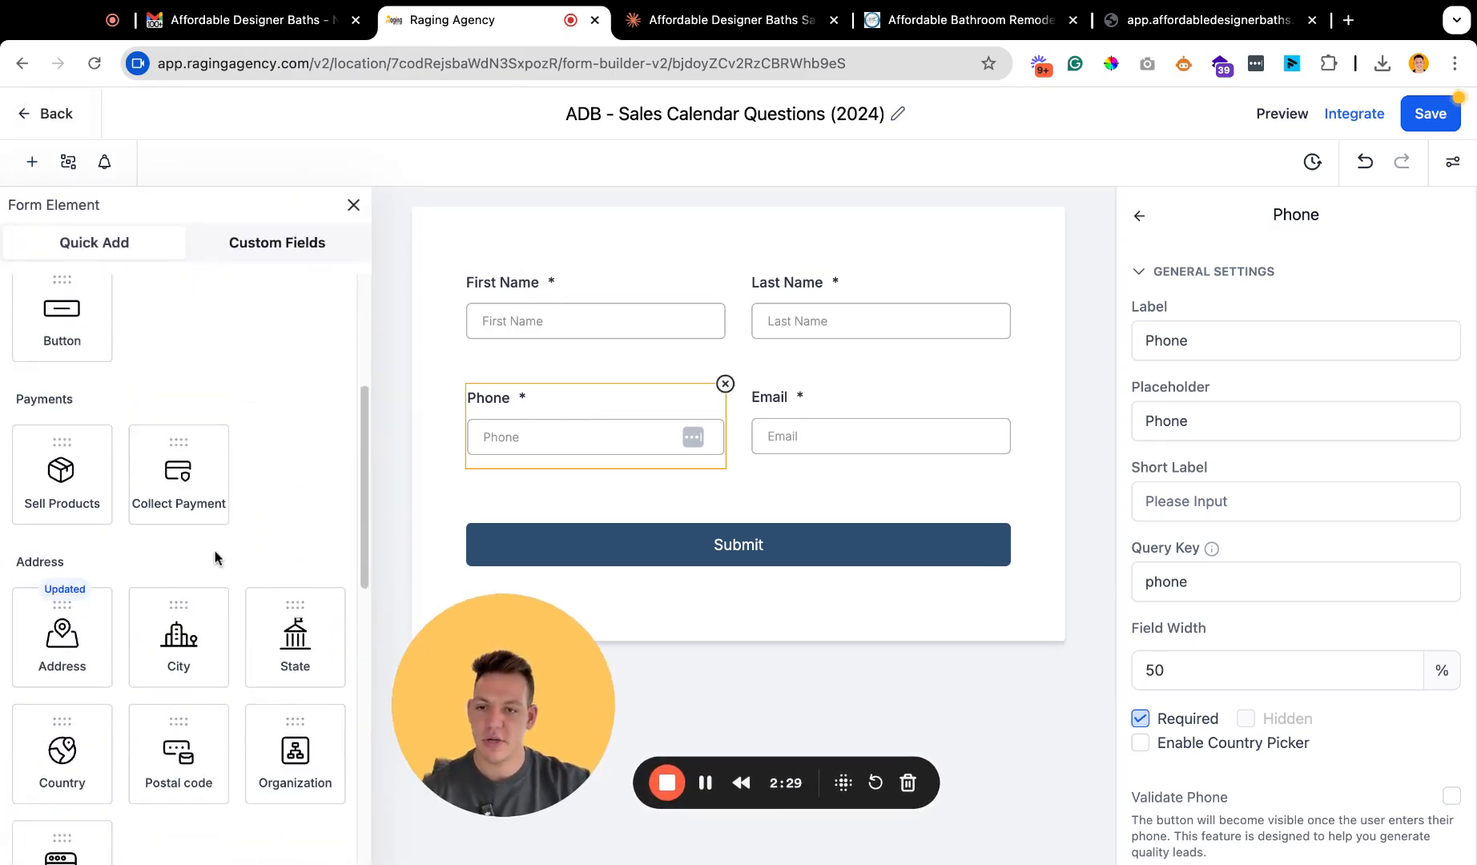
pyautogui.moveTo(62, 511); pyautogui.dragTo(491, 574)
pyautogui.click(824, 600)
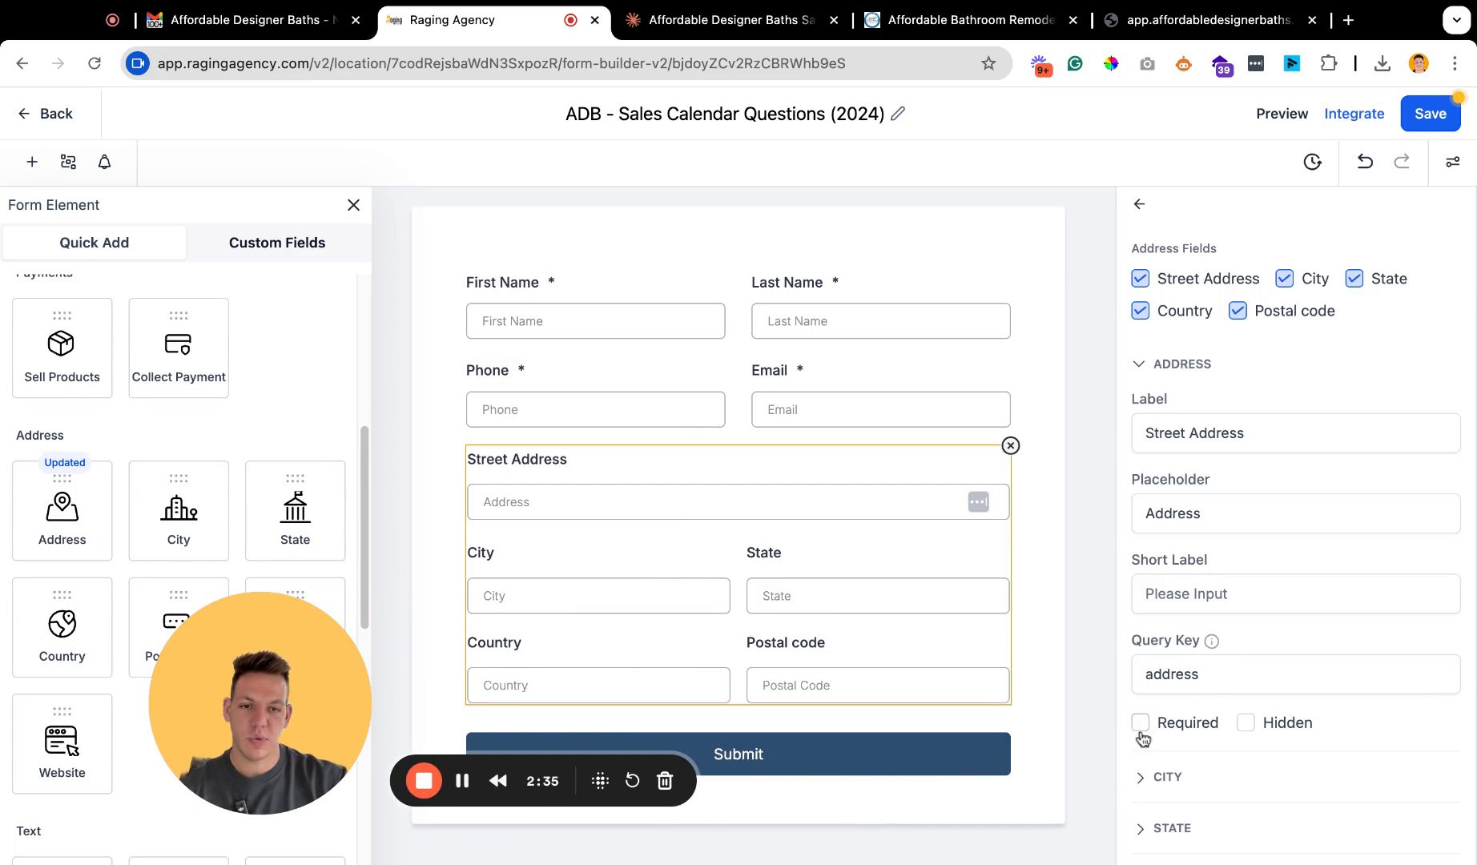
pyautogui.click(354, 206)
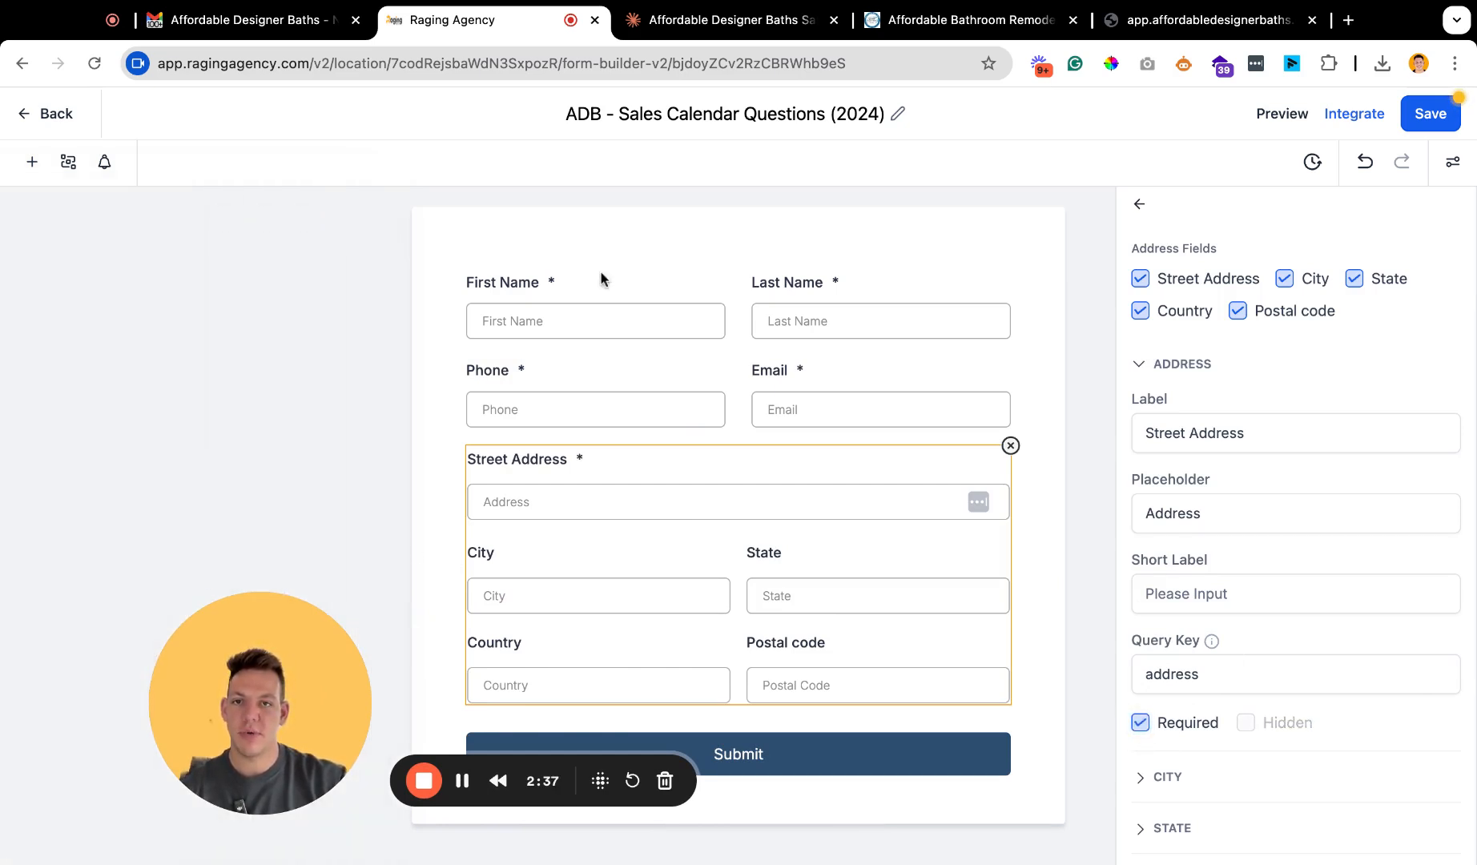
# Copy the bathroom renovation type question with its examples from the Claude question list and return to the form builder.
pyautogui.click(717, 29)
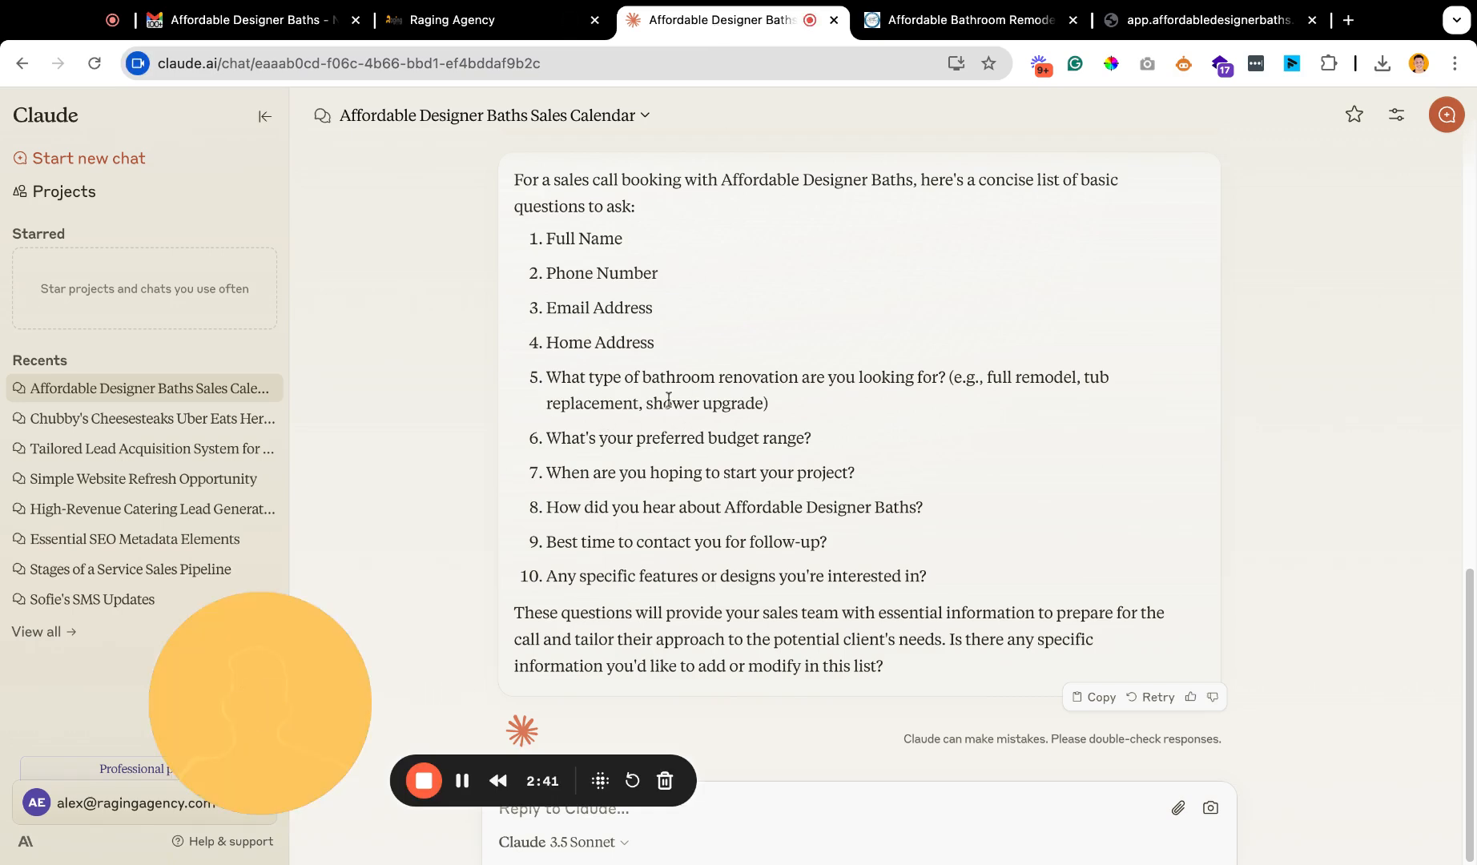
pyautogui.tripleClick(809, 410)
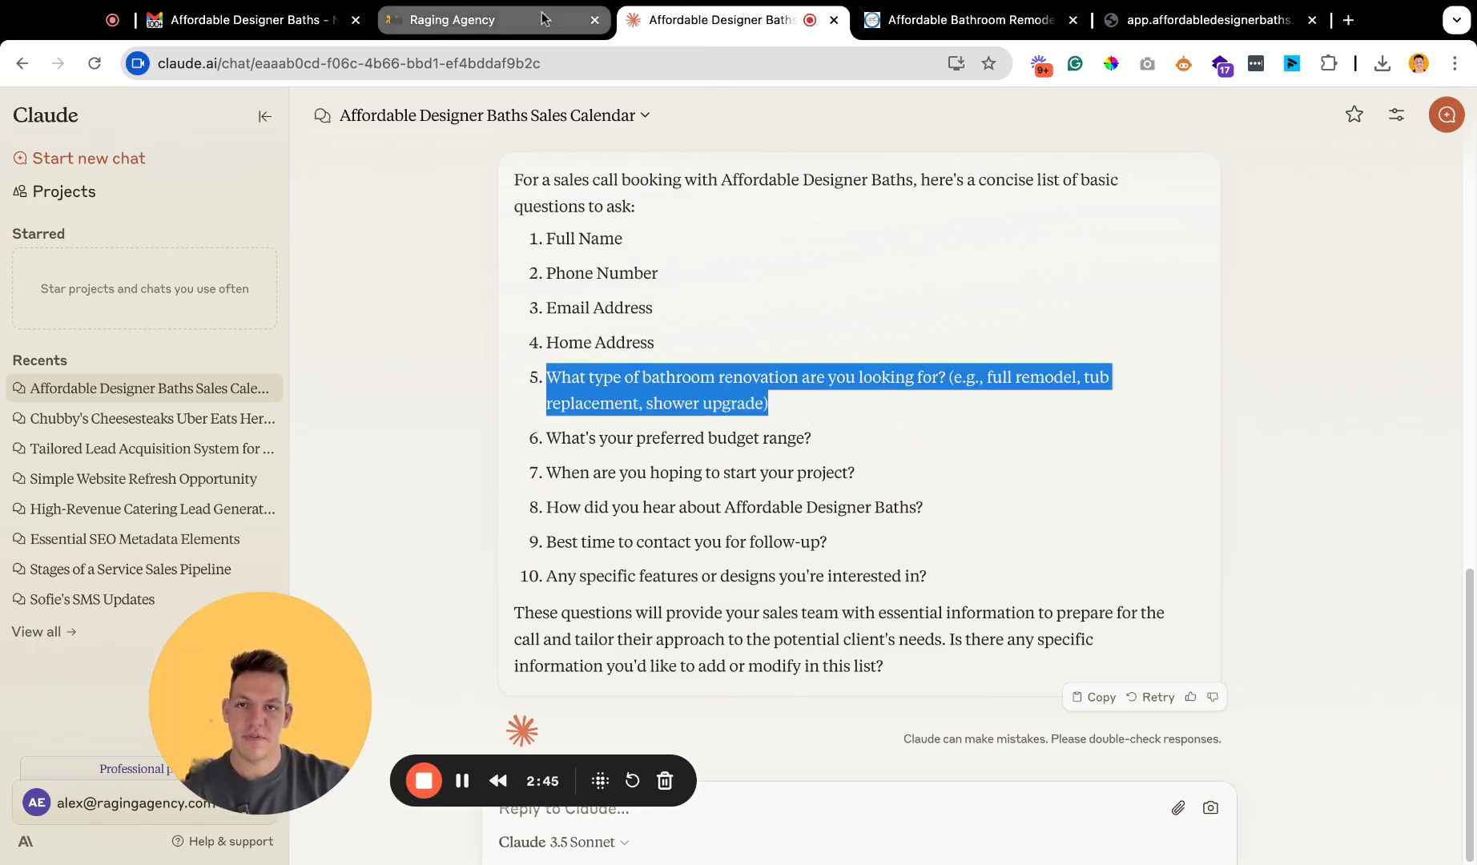
pyautogui.click(464, 19)
# Start a new custom field of type Single Line for the form.
pyautogui.click(32, 162)
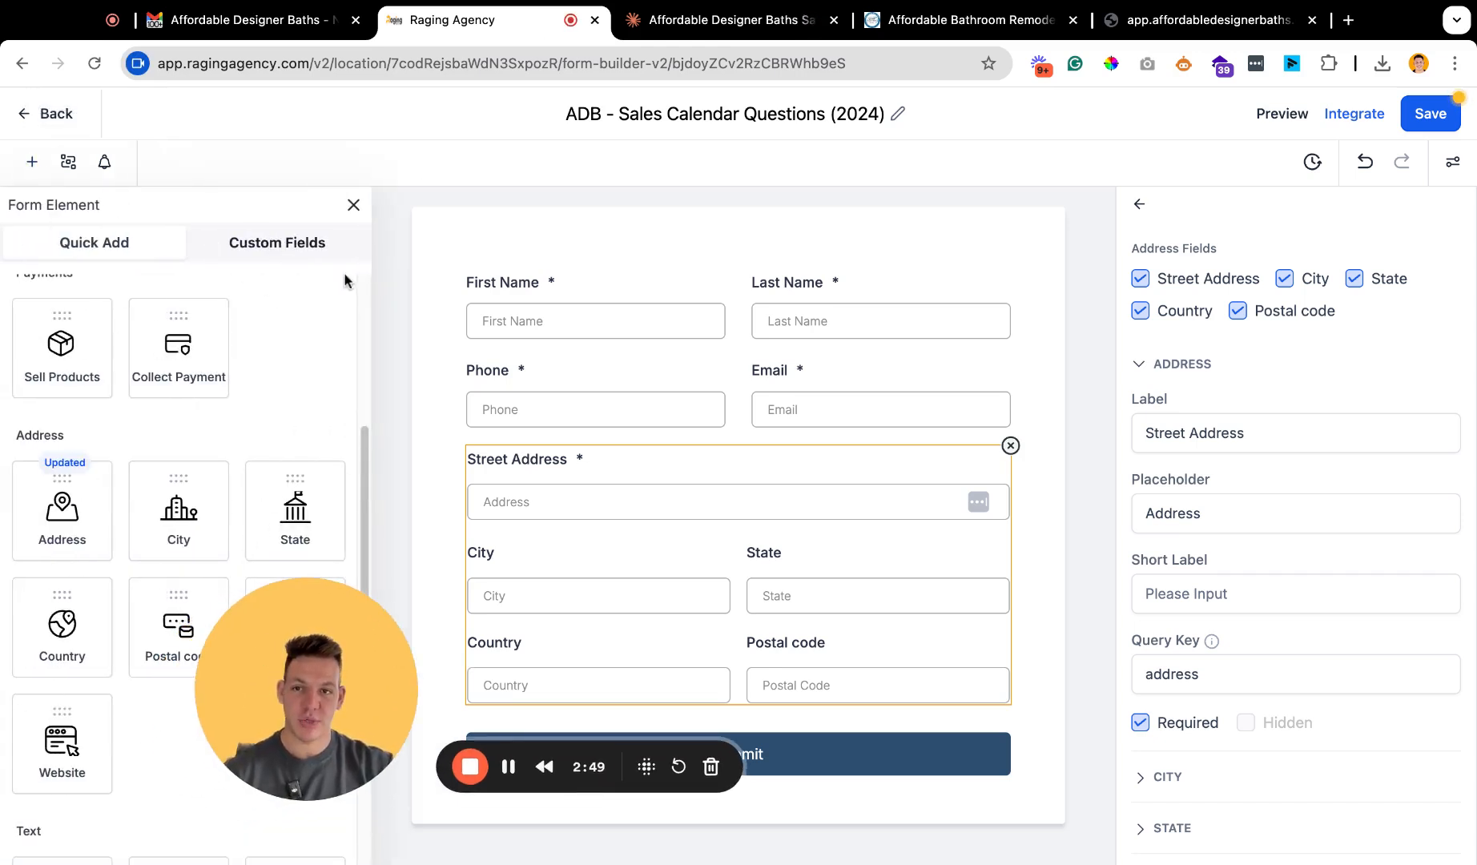
pyautogui.click(290, 249)
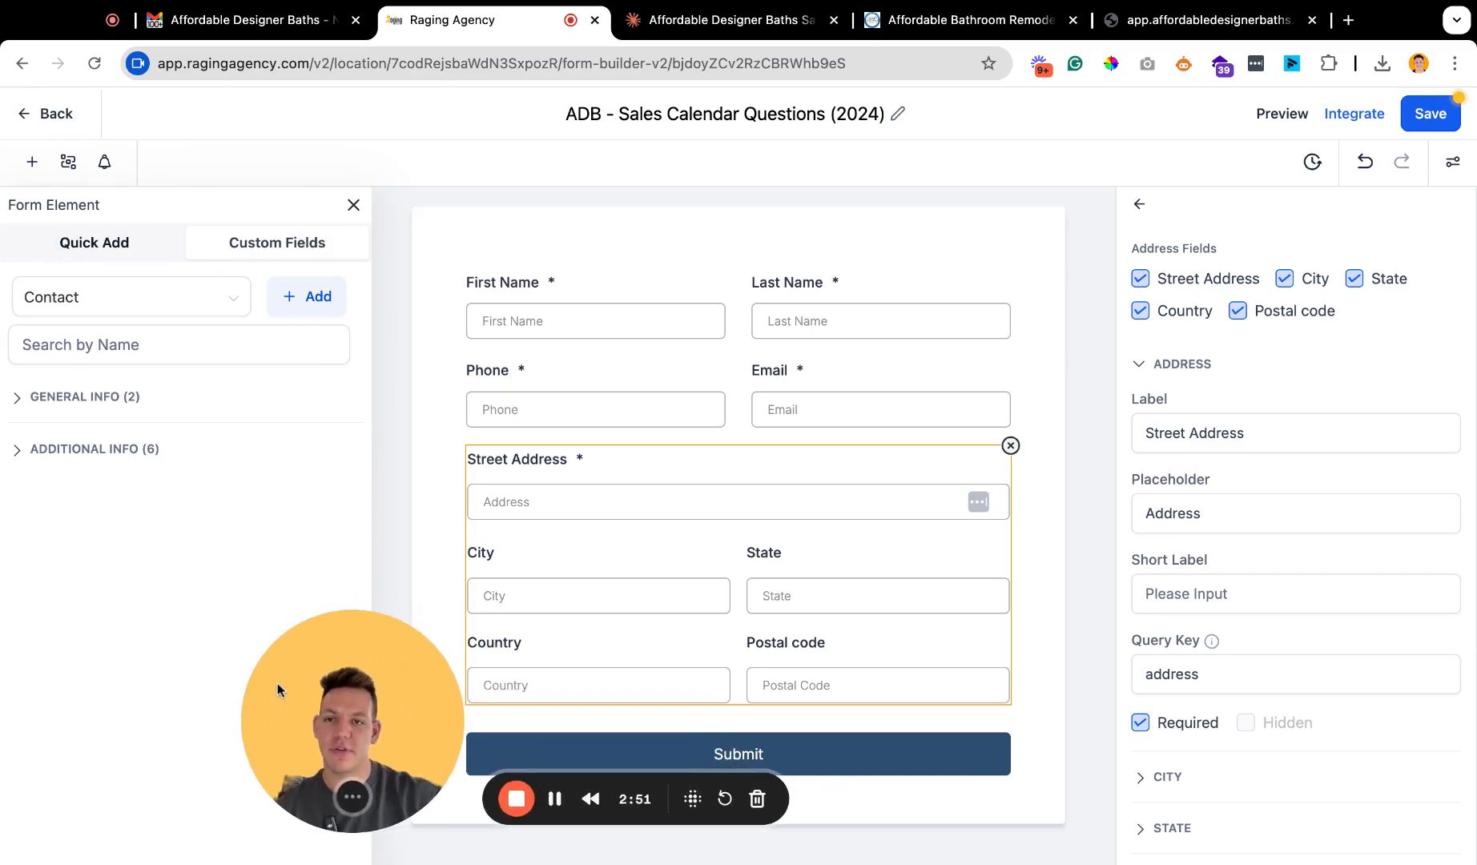
pyautogui.click(353, 205)
pyautogui.click(32, 162)
pyautogui.click(313, 296)
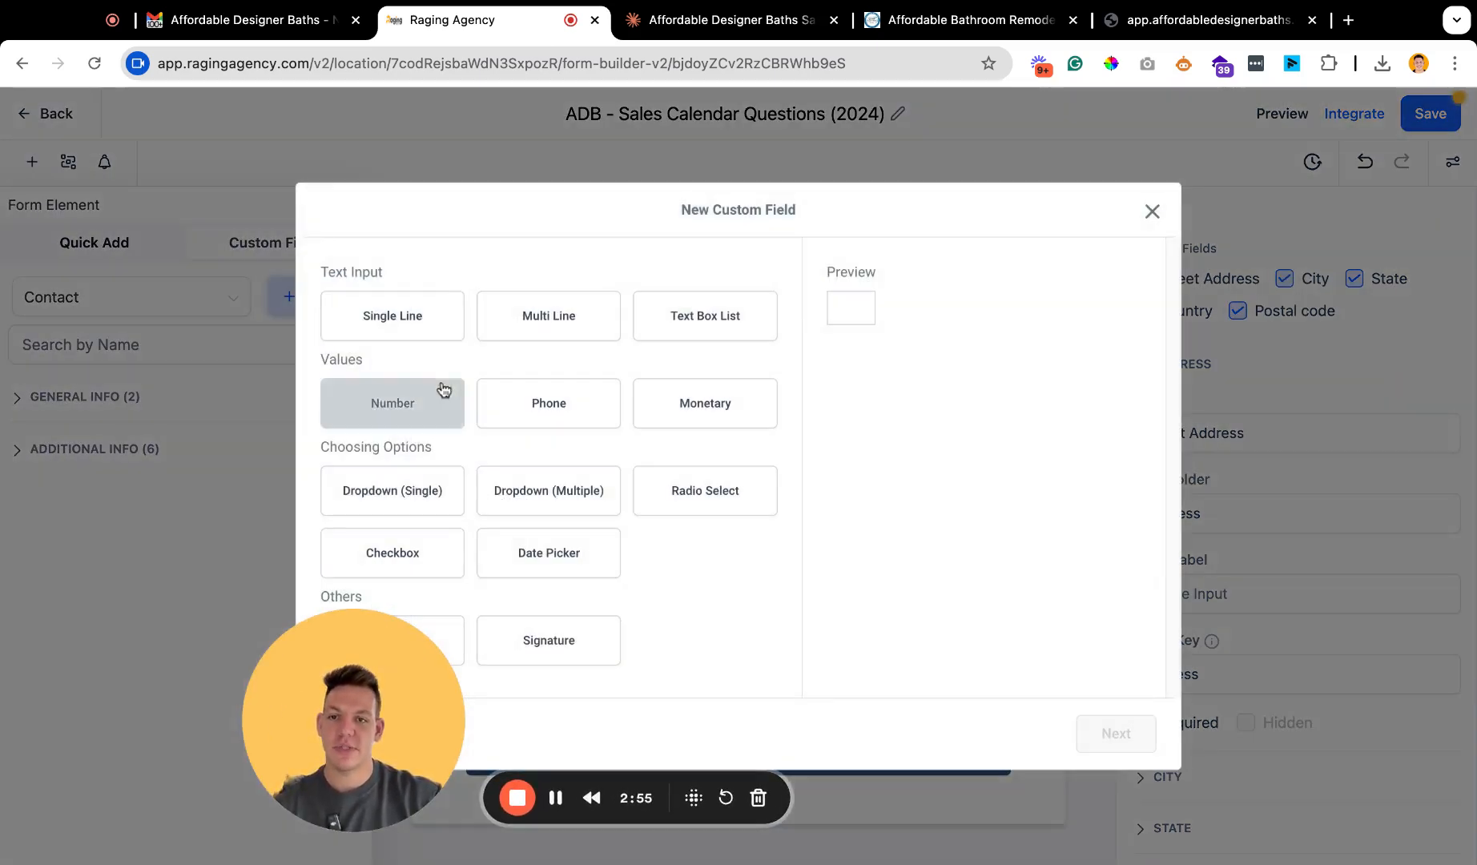
pyautogui.click(417, 323)
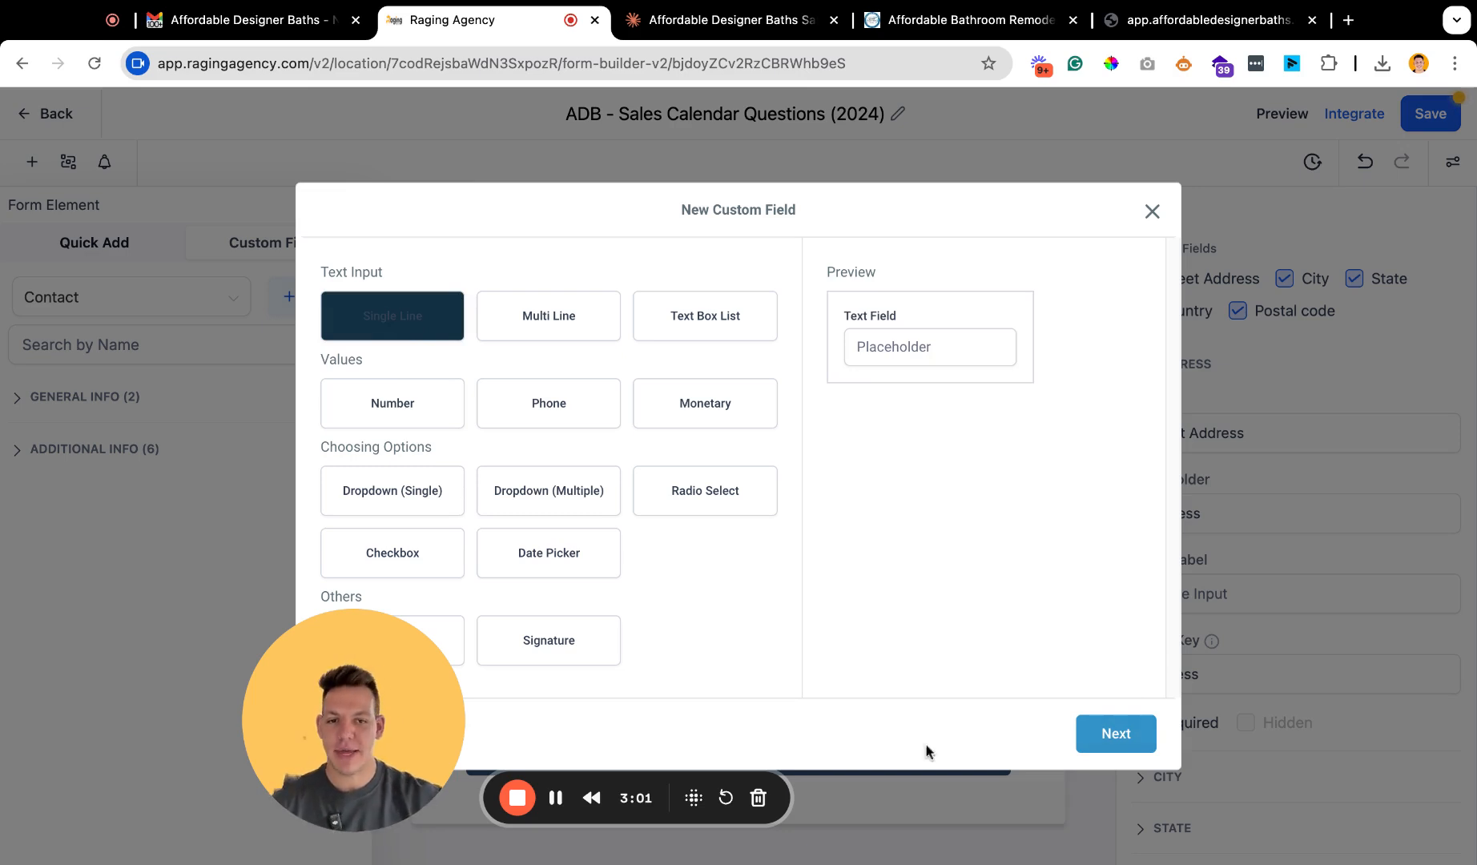
pyautogui.click(1123, 735)
# Name the field "What type of bathroom renovation are you looking for?" with the placeholder "e.g., full remodel, tub replacement, shower upgrade".
pyautogui.click(455, 436)
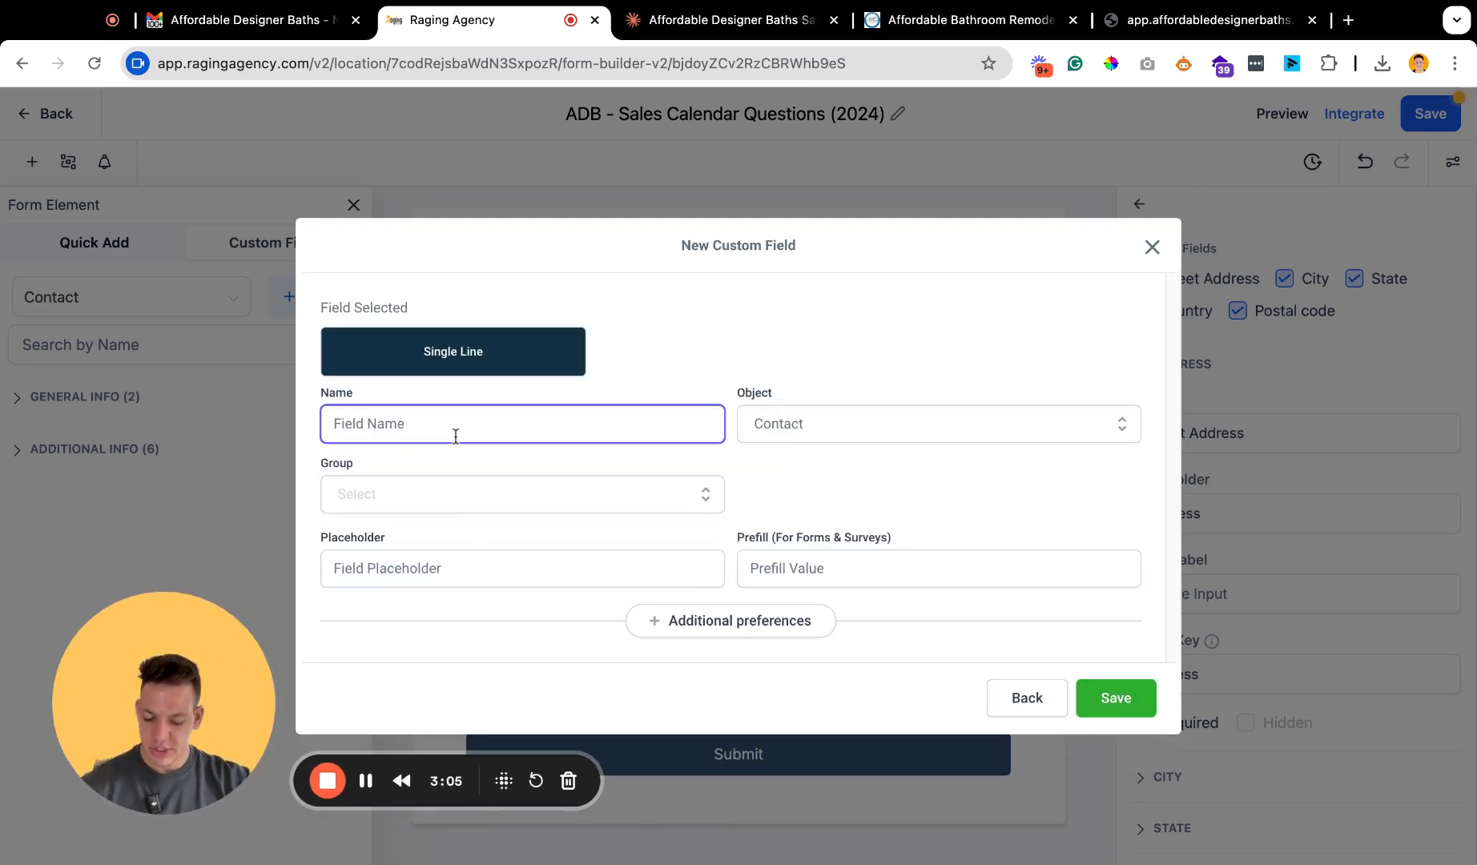
pyautogui.keyDown('shift'); pyautogui.click(387, 421); pyautogui.keyUp('shift')
pyautogui.press('BackSpace')
pyautogui.click(445, 573)
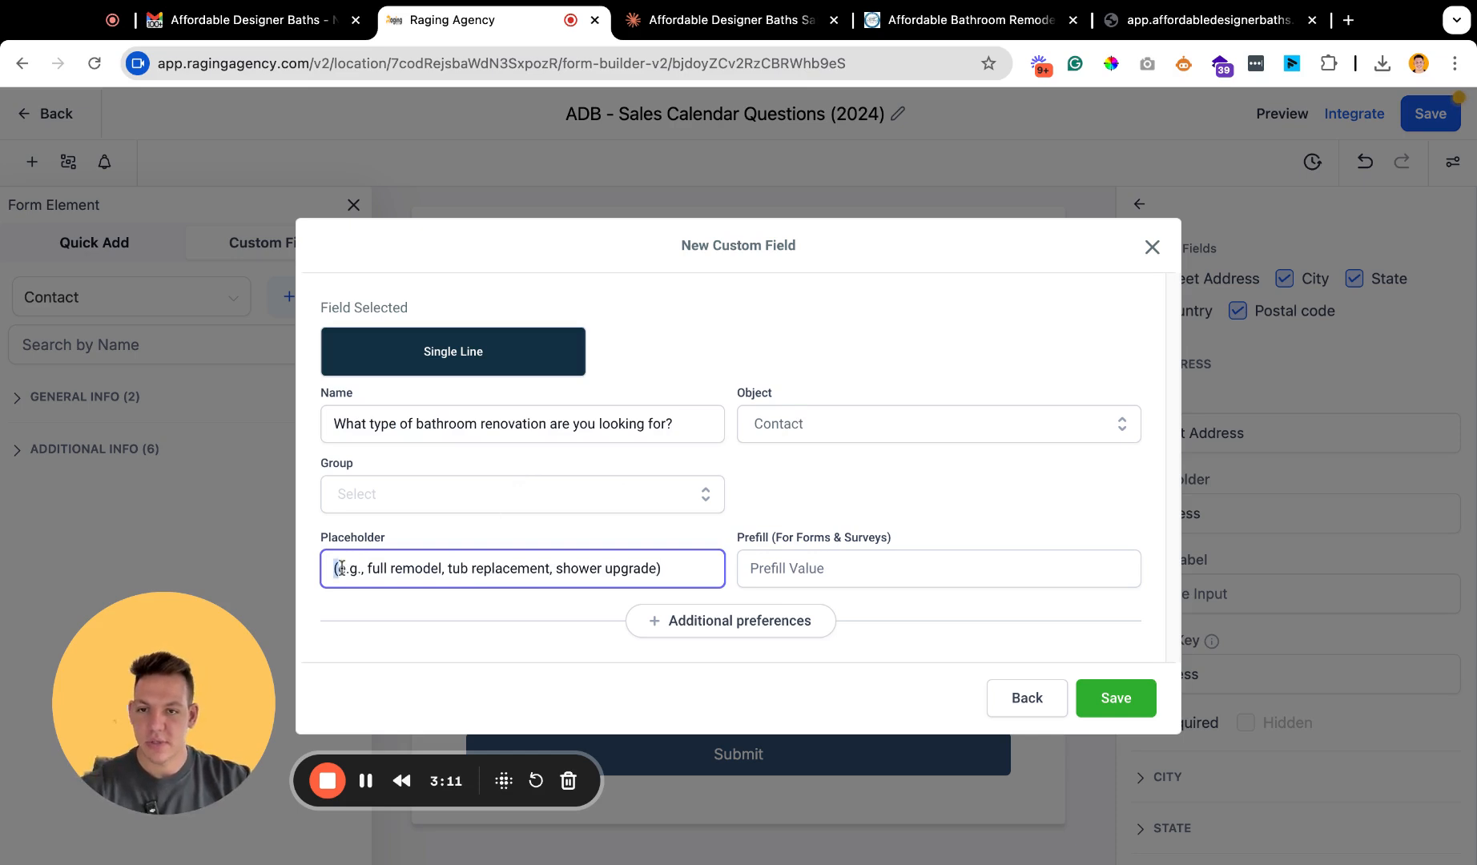
# Assign the renovation type field to the General Info group and save it.
pyautogui.click(441, 495)
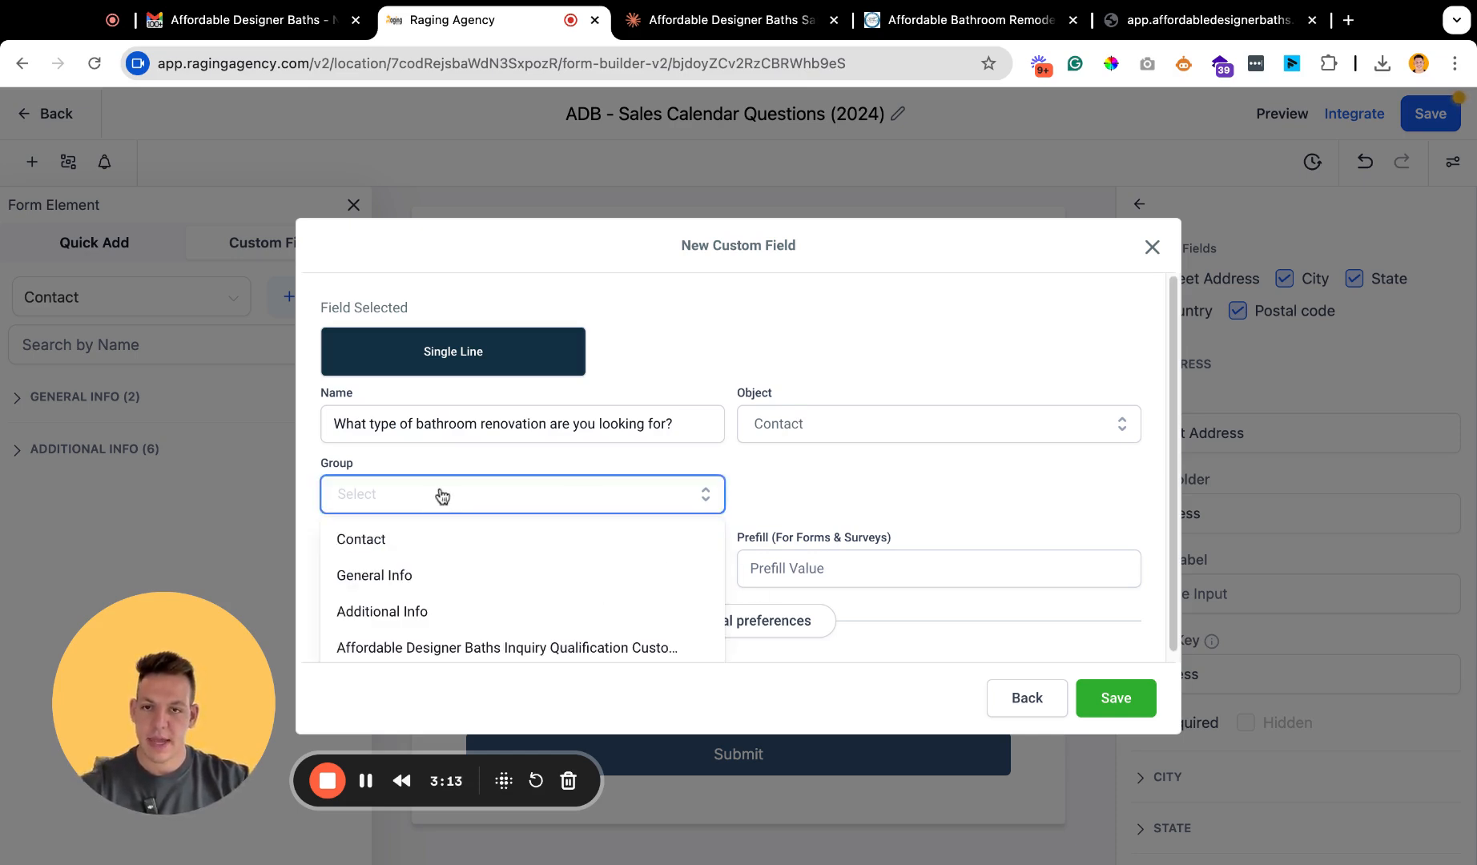
pyautogui.click(812, 439)
pyautogui.click(847, 463)
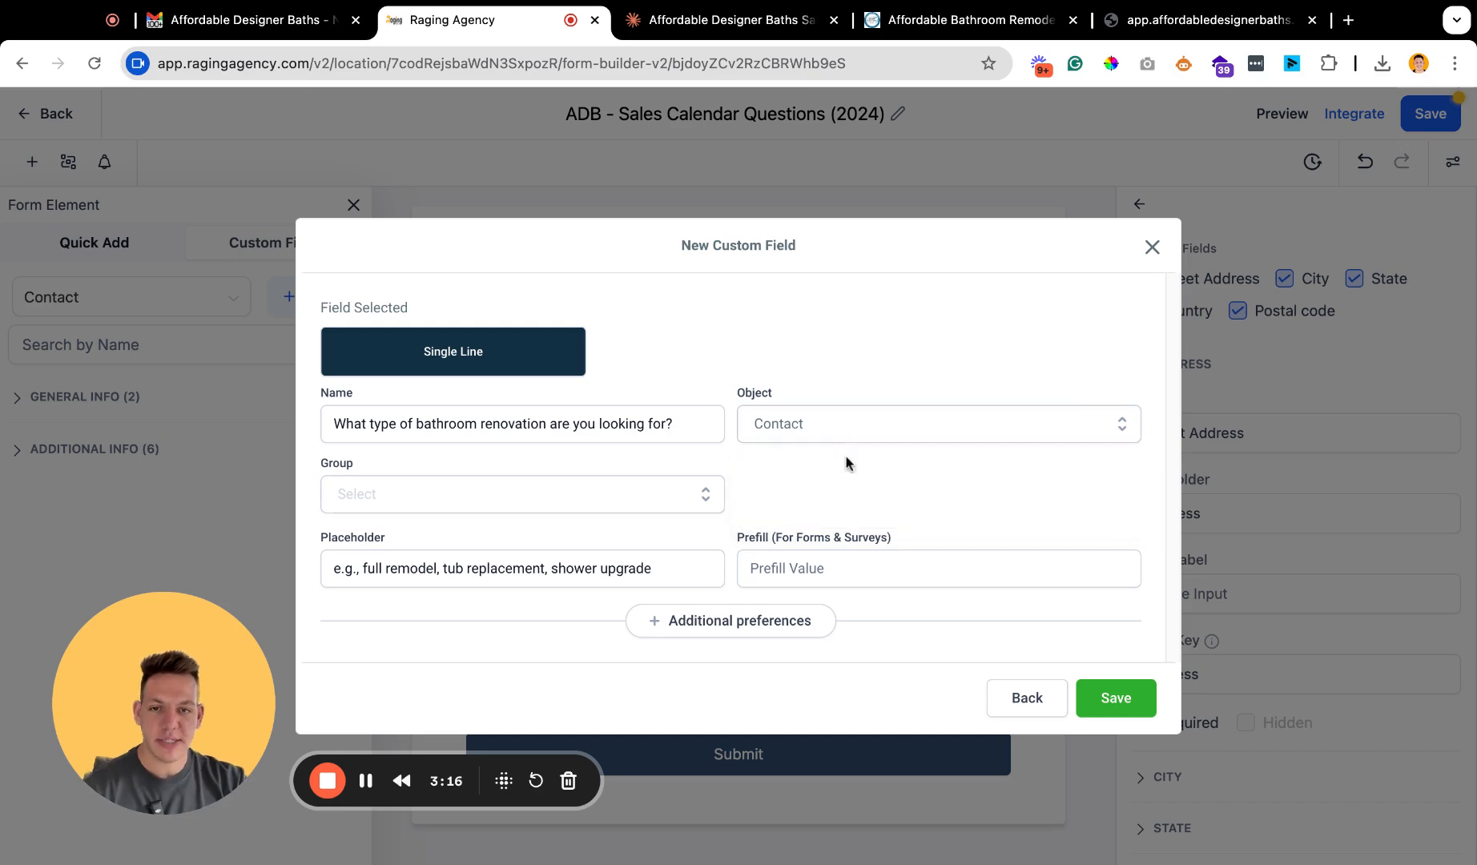
pyautogui.click(610, 502)
pyautogui.click(471, 576)
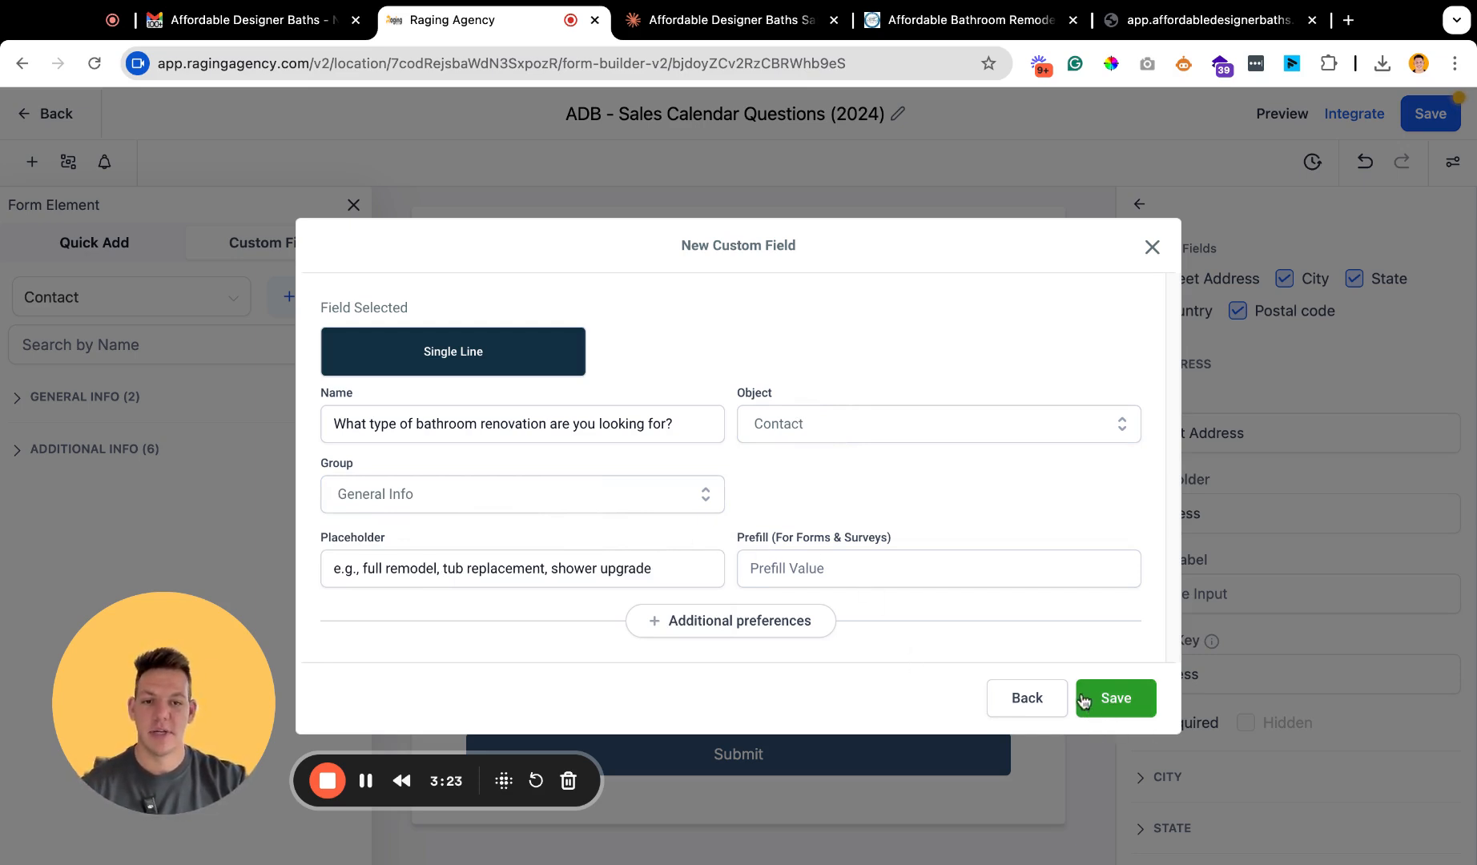
# Search the custom fields for "what type" and place the renovation type question below the address block.
pyautogui.click(147, 346)
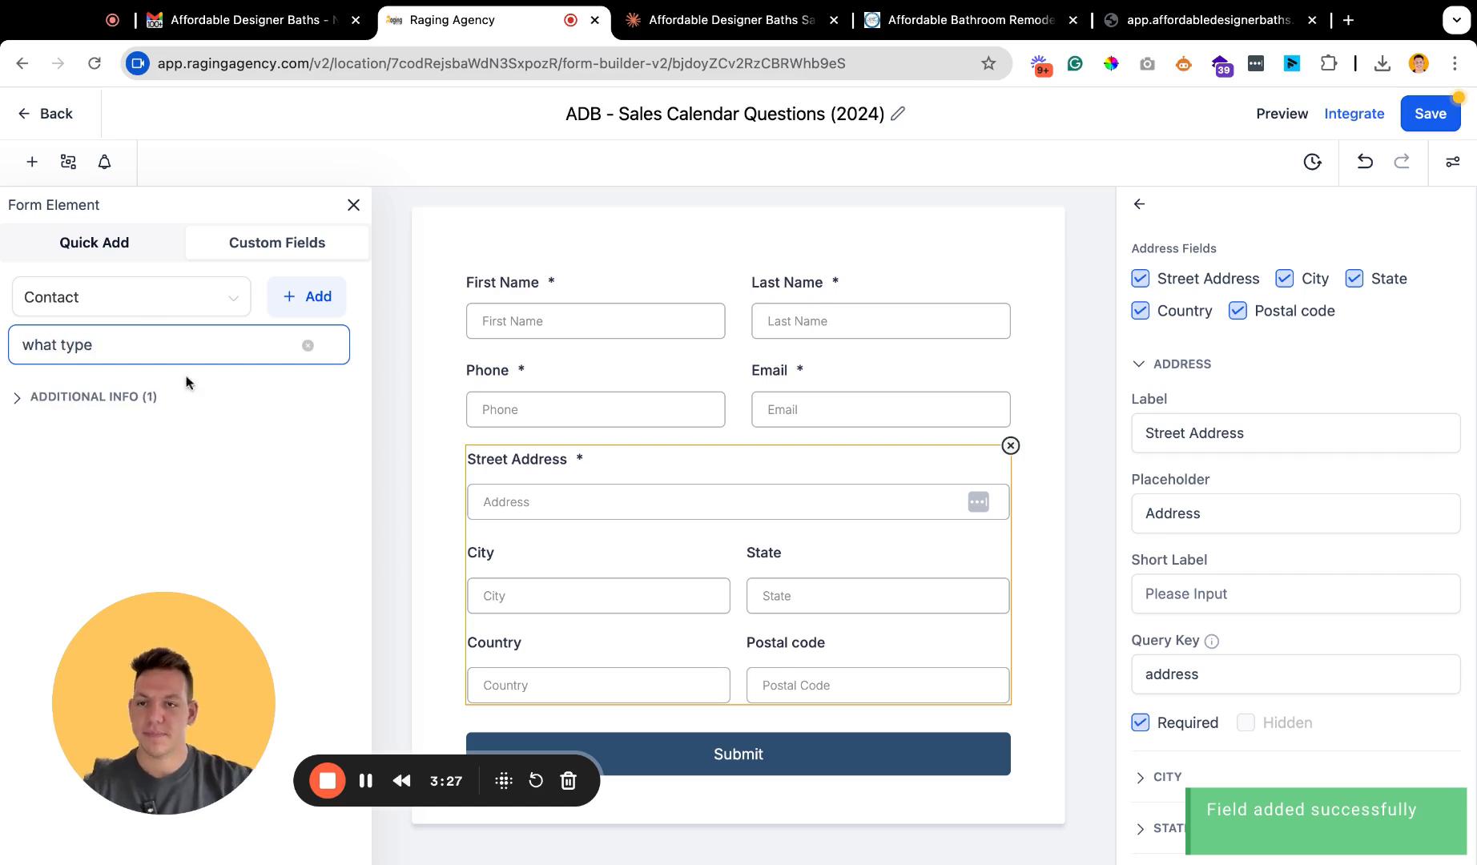
pyautogui.click(94, 401)
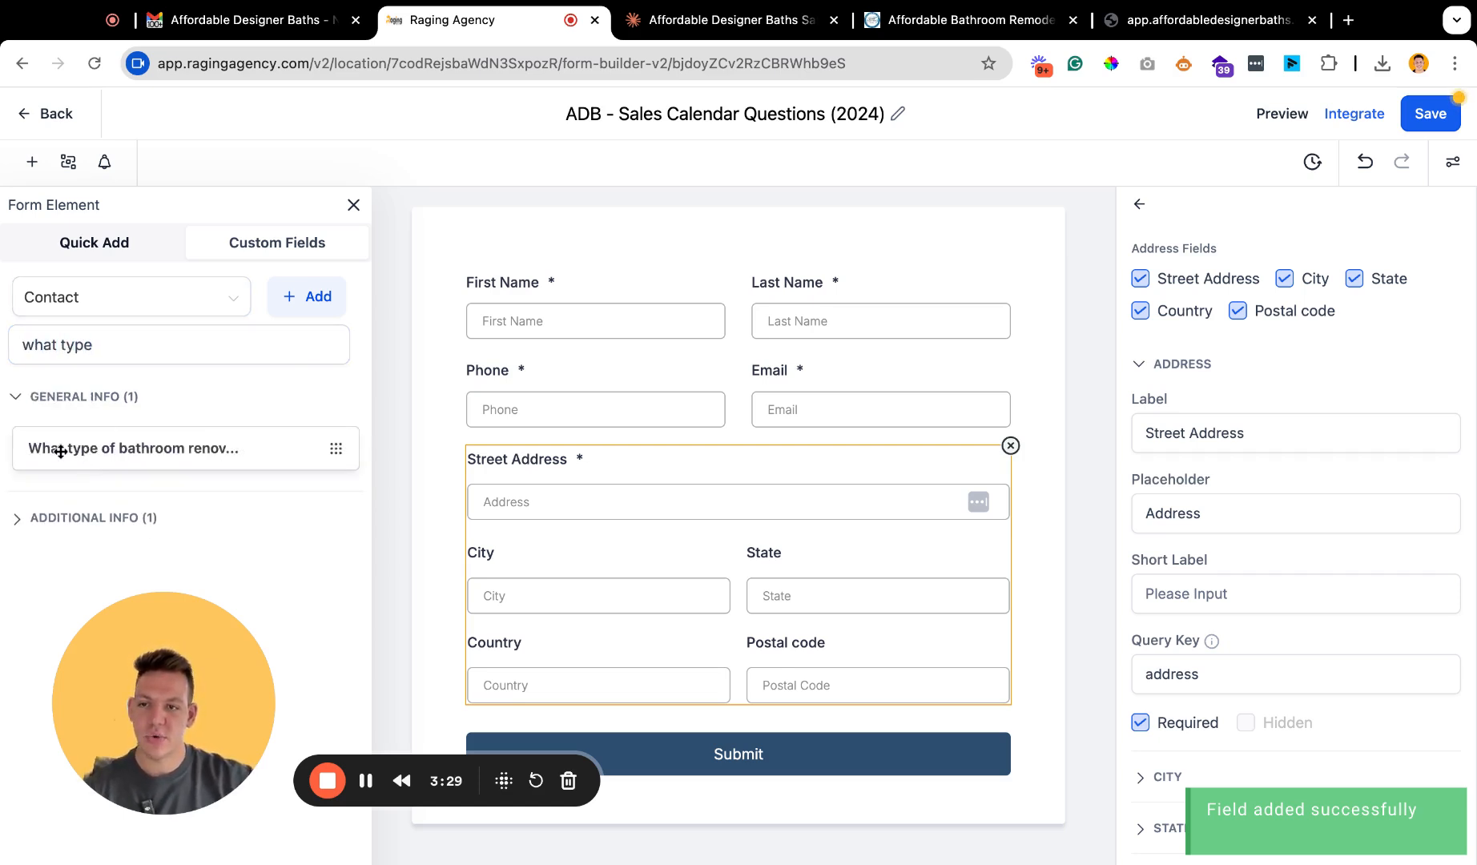
pyautogui.moveTo(61, 452); pyautogui.dragTo(561, 471)
pyautogui.moveTo(60, 451); pyautogui.dragTo(547, 473)
pyautogui.scroll(-2, 548, 473)
pyautogui.moveTo(538, 400); pyautogui.dragTo(544, 576)
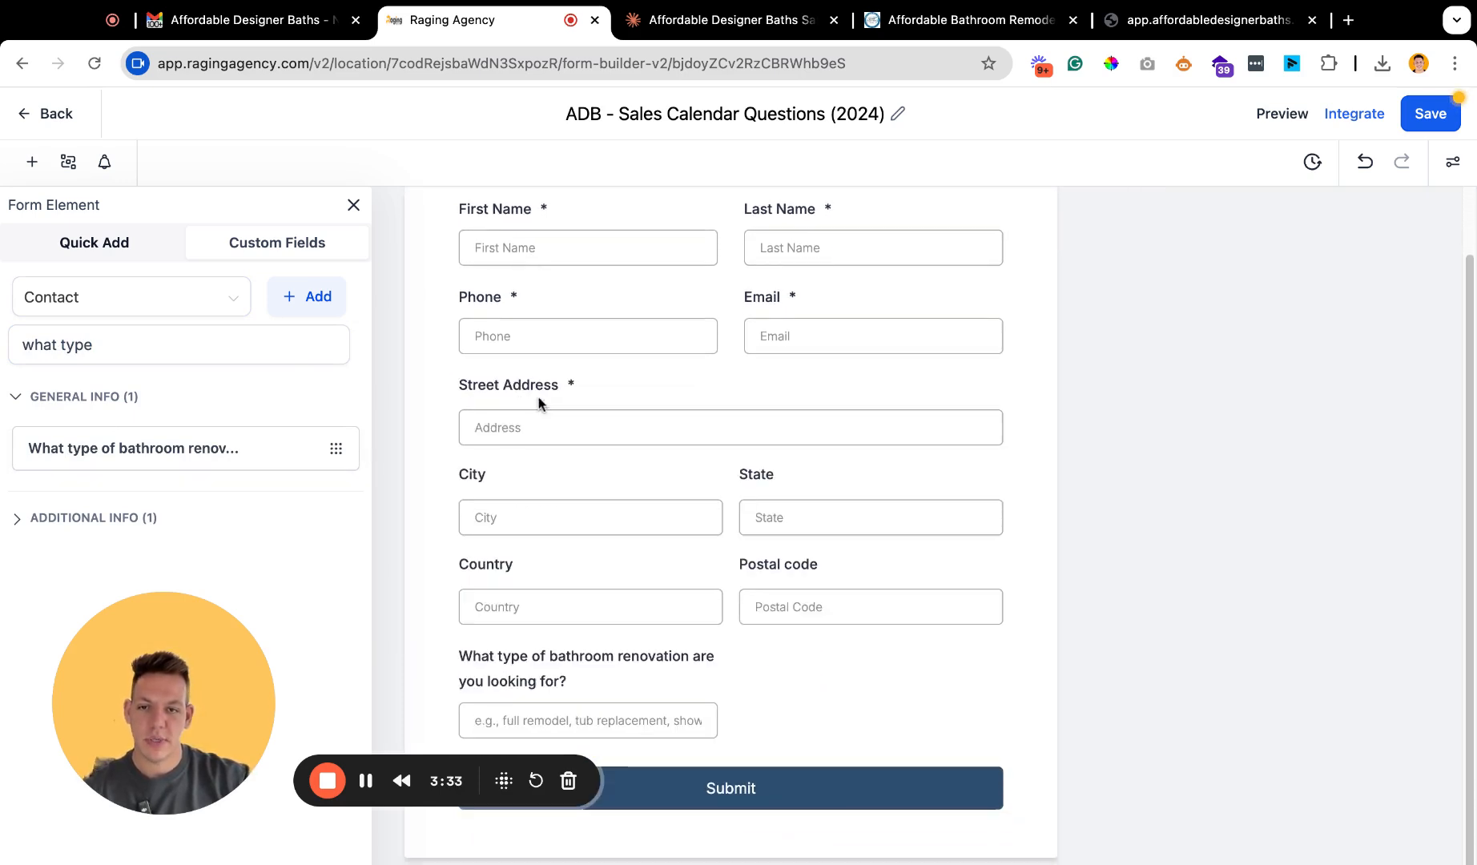
# Make the renovation type question required and set its field width to 100%.
pyautogui.scroll(-1, 721, 697)
pyautogui.click(587, 685)
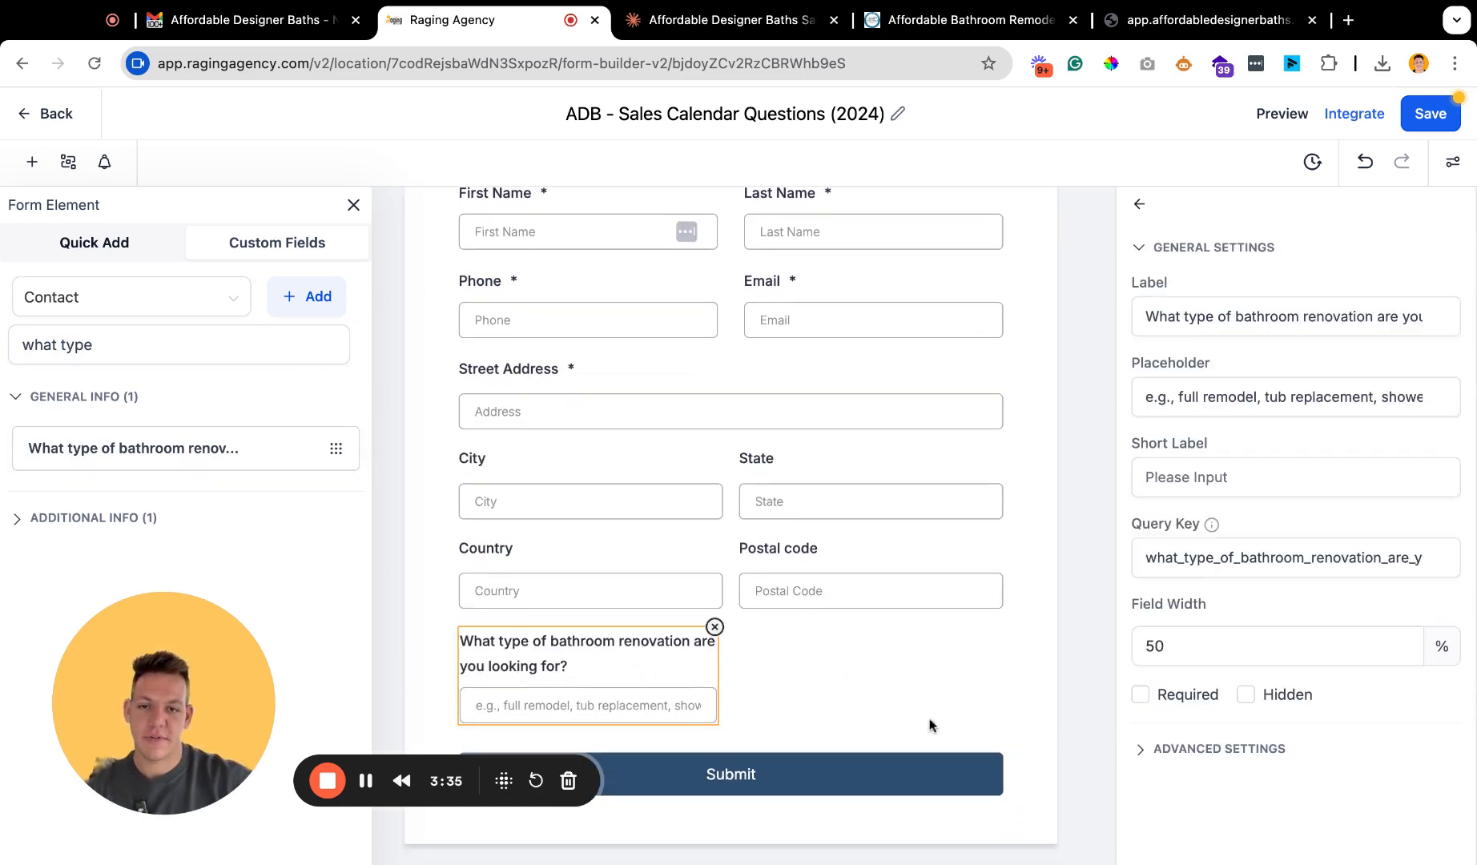
pyautogui.click(1141, 695)
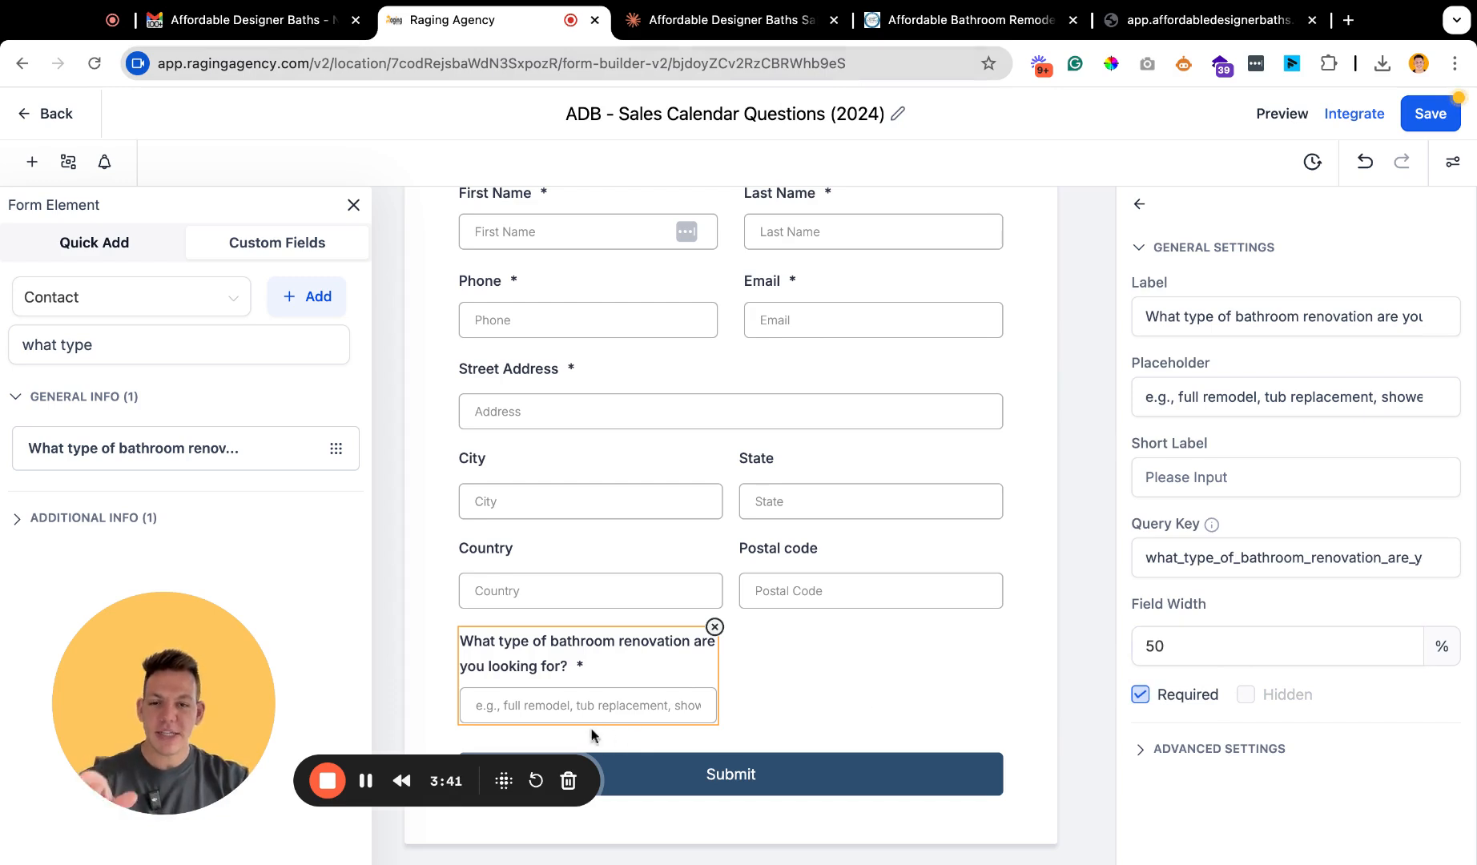
pyautogui.moveTo(1328, 654); pyautogui.dragTo(1132, 642)
pyautogui.write('100')
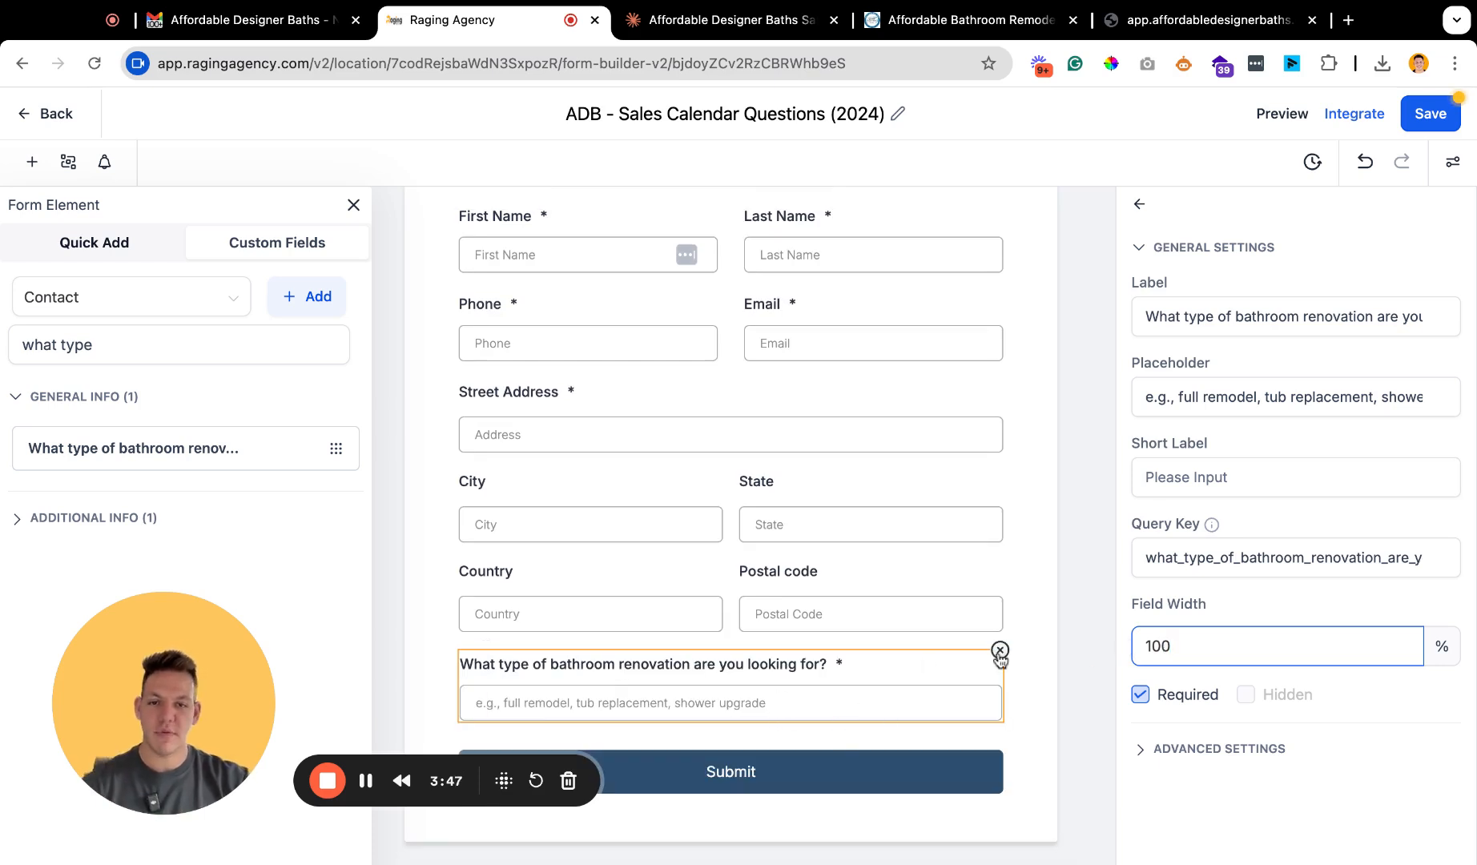
pyautogui.click(1064, 655)
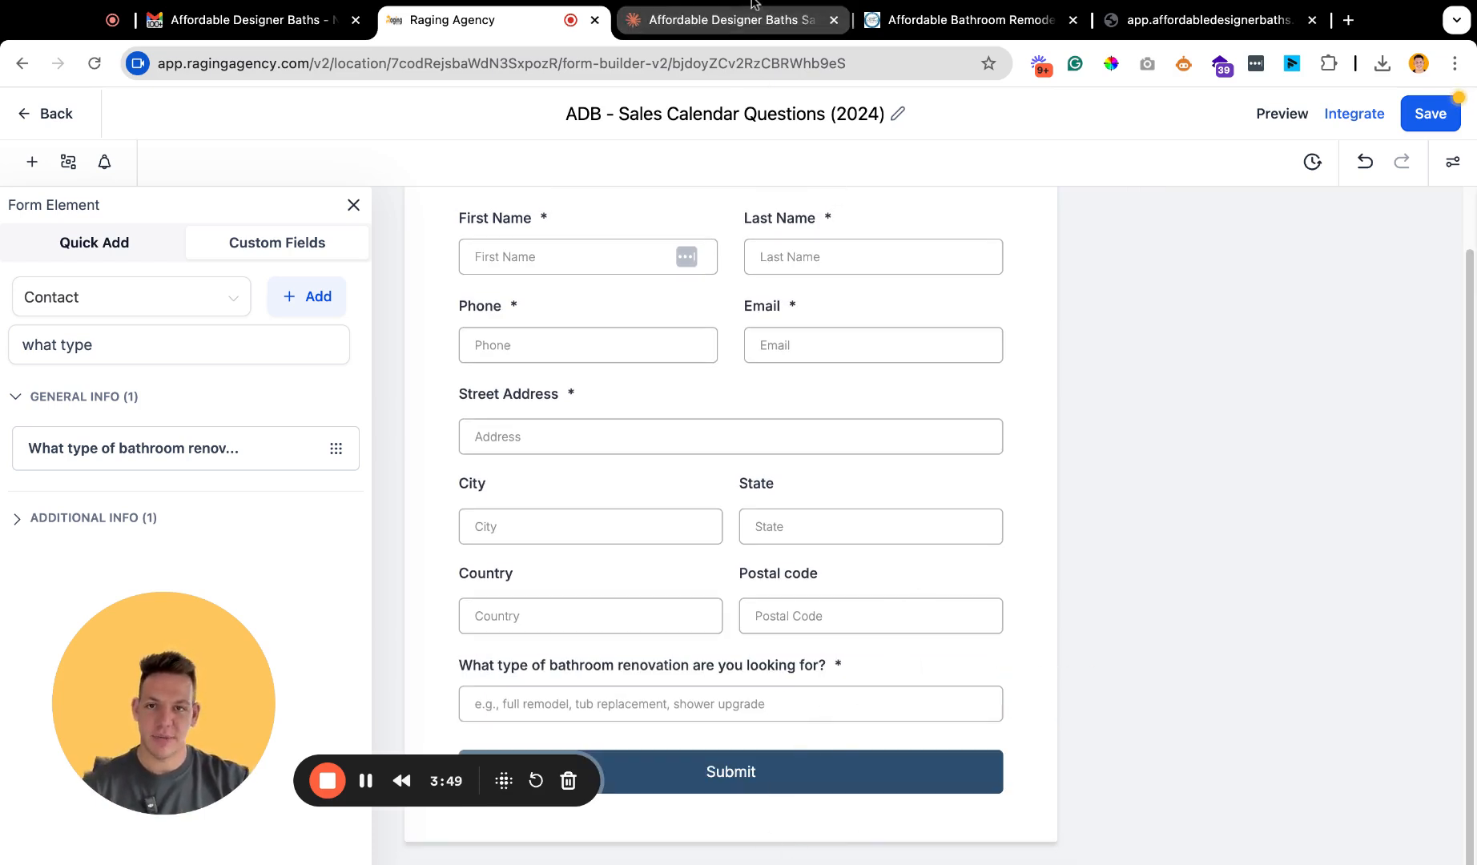
# Copy the question "What's your preferred budget range?" from the Claude list and return to the form builder.
pyautogui.click(720, 27)
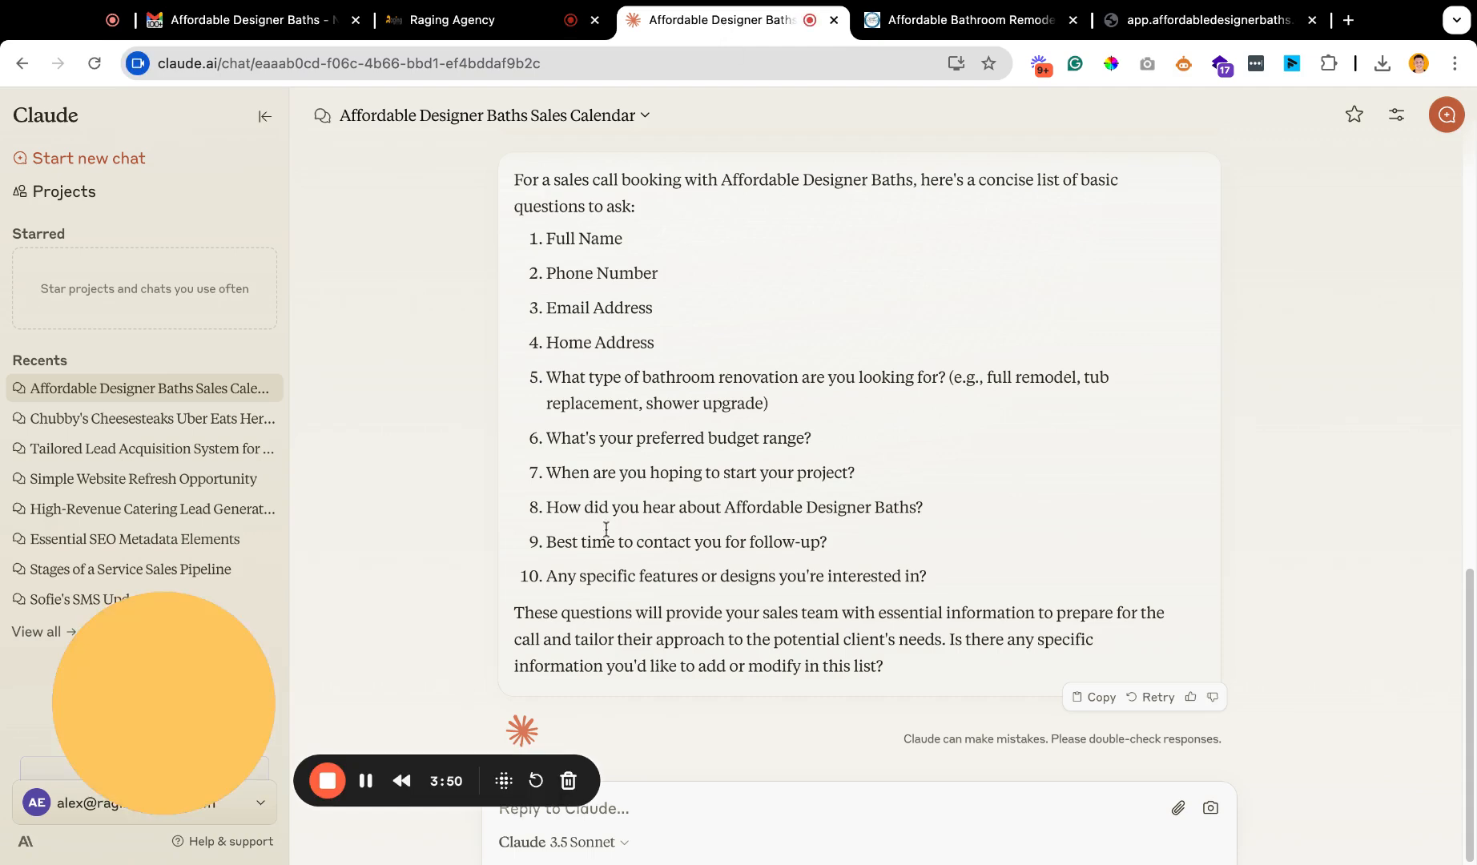
pyautogui.moveTo(857, 447); pyautogui.dragTo(562, 438)
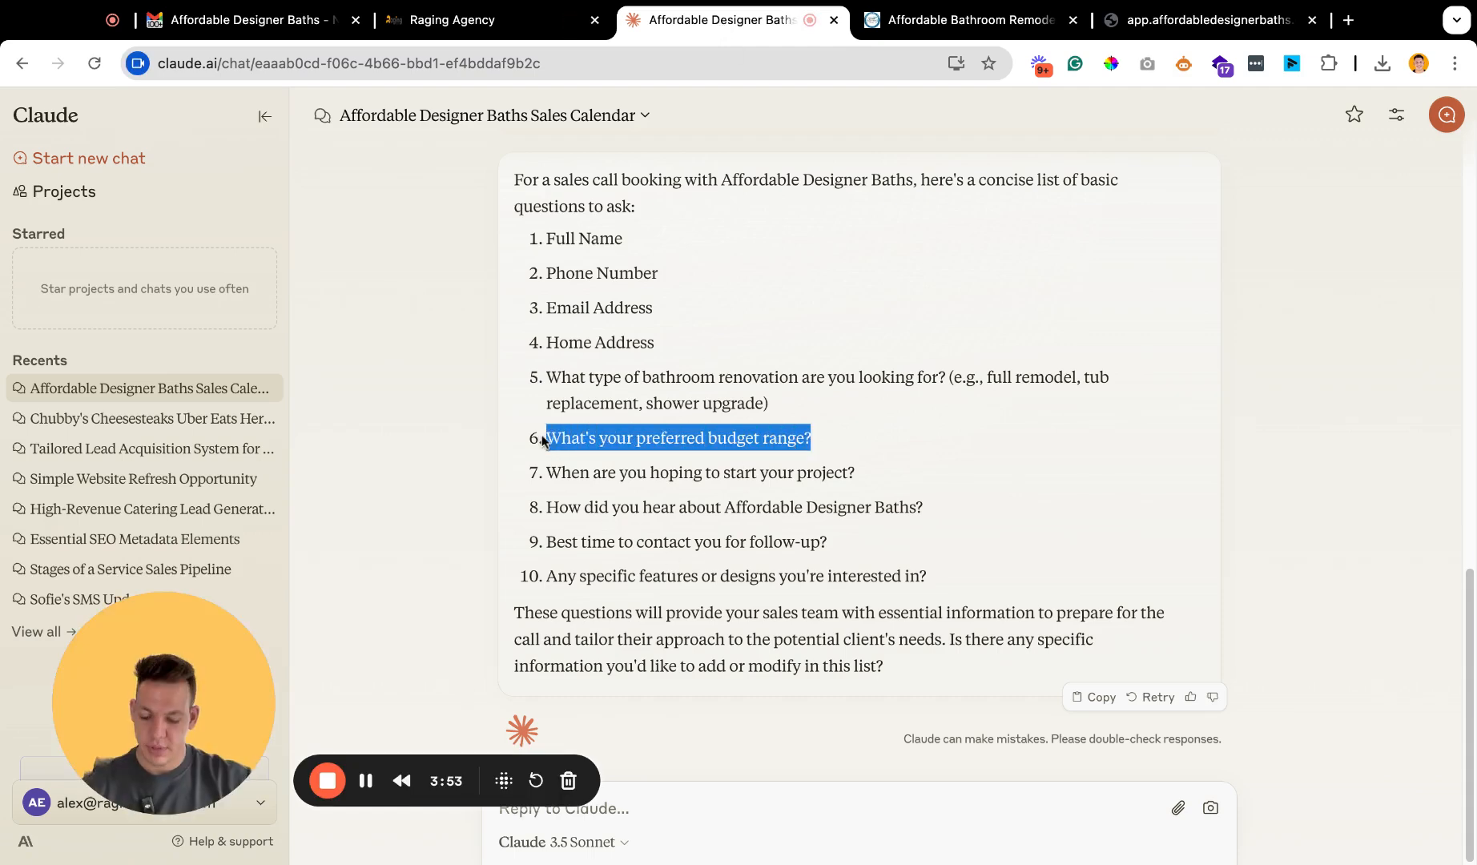
pyautogui.click(449, 20)
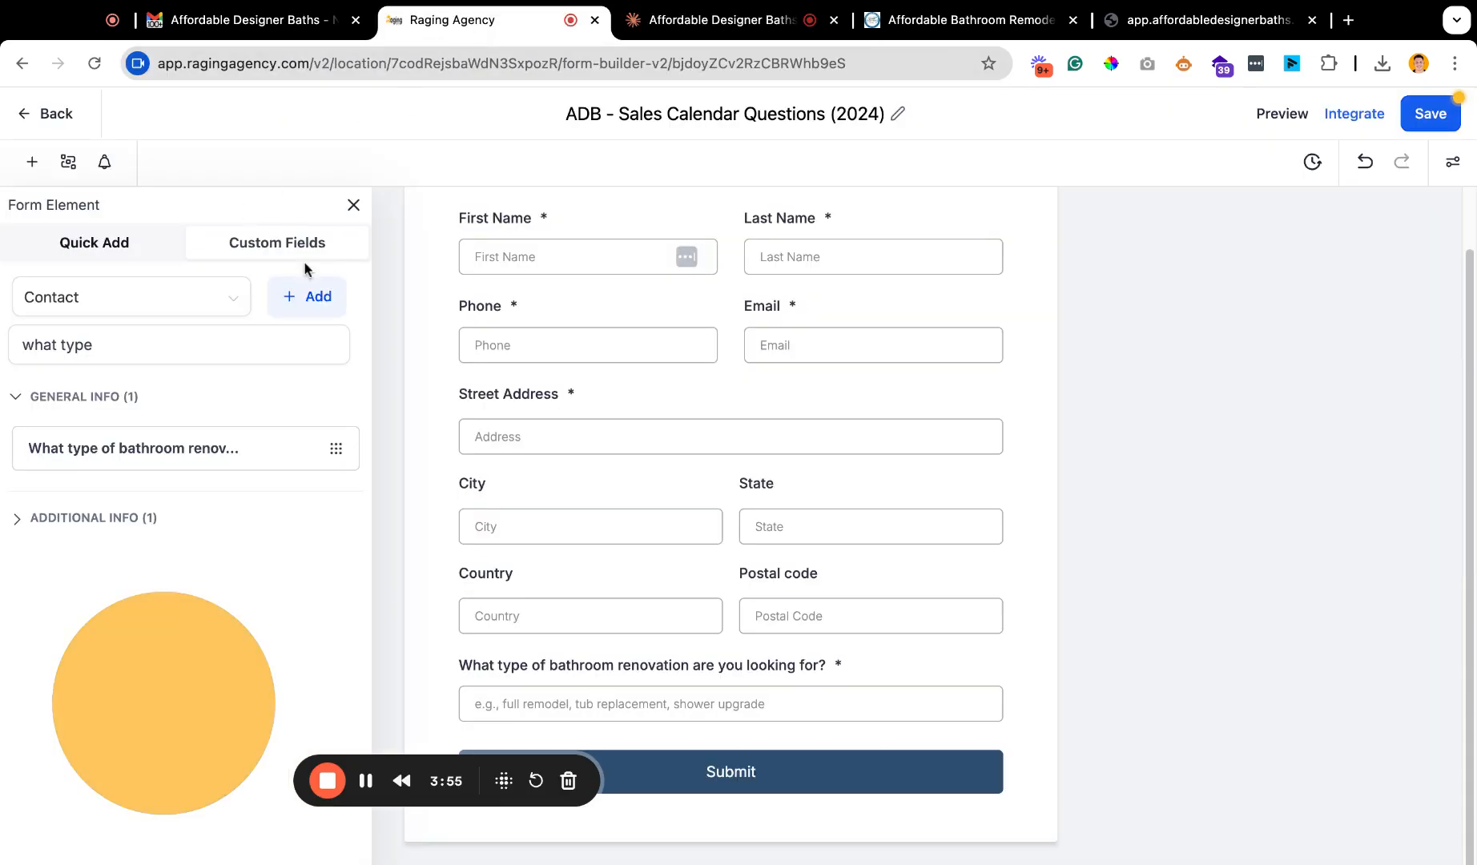
# Start another Single Line custom field and name it "What's your preferred budget range?".
pyautogui.click(304, 297)
pyautogui.click(405, 320)
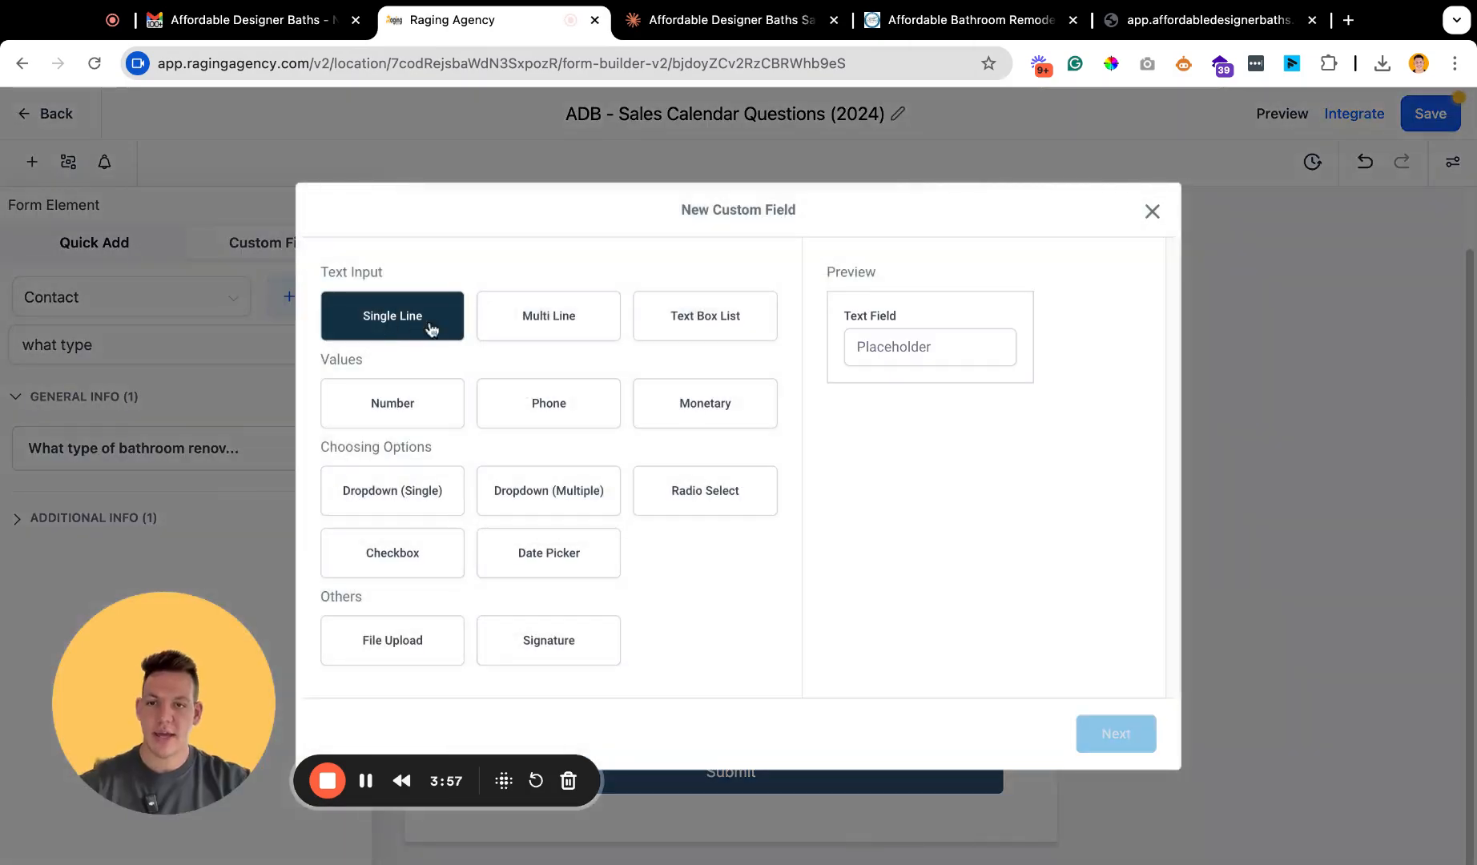
pyautogui.click(1121, 731)
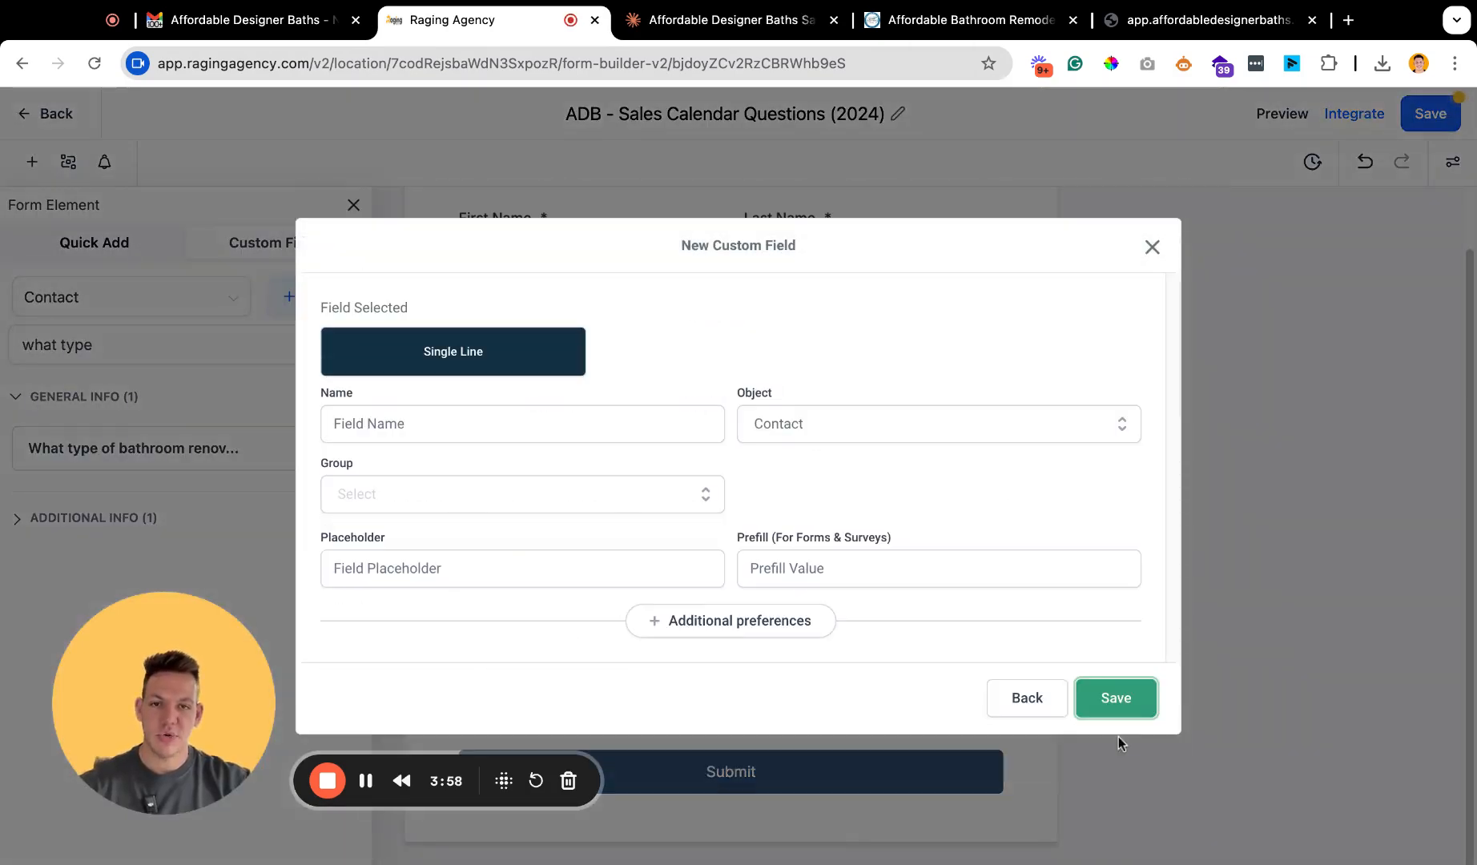
pyautogui.click(432, 509)
pyautogui.click(449, 419)
pyautogui.write("What's your preferred budget range?")
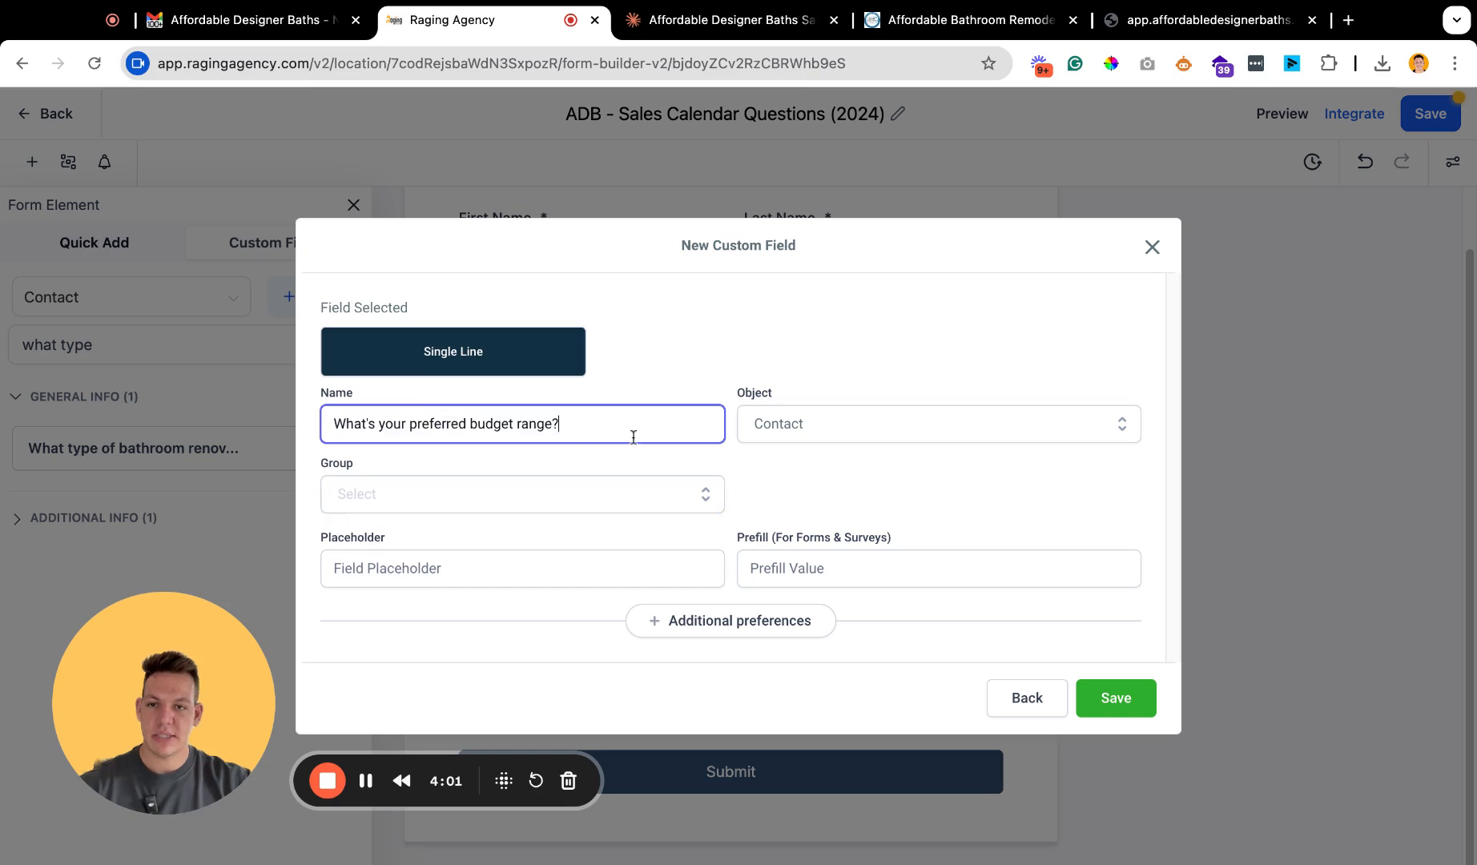
# Give the budget field the placeholder "Insert your budget here", assign it to the General Info group and save it.
pyautogui.click(409, 562)
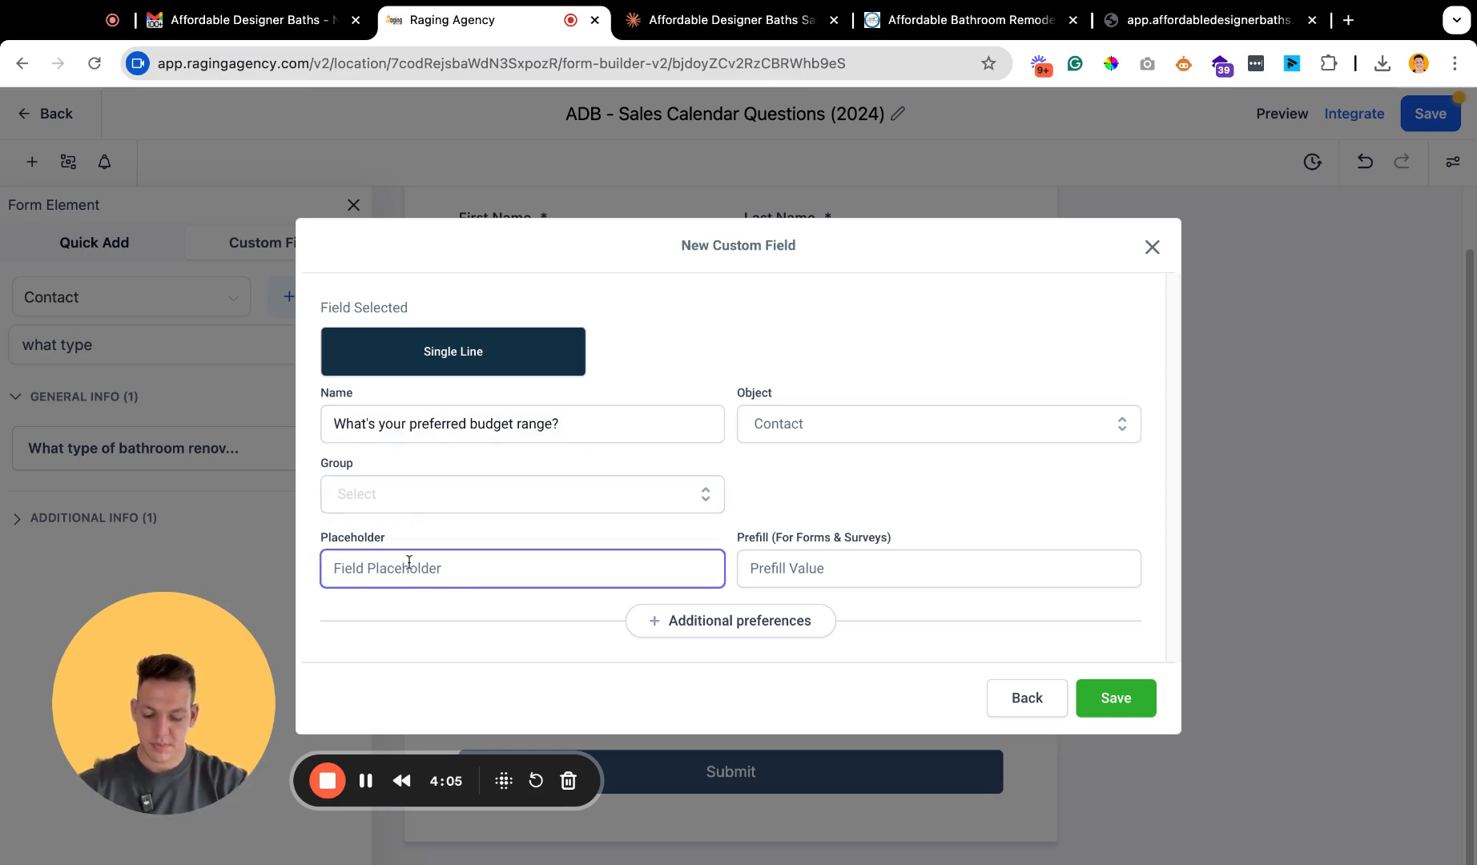
pyautogui.write('I')
pyautogui.press('BackSpace')
pyautogui.write('Insert your budget here')
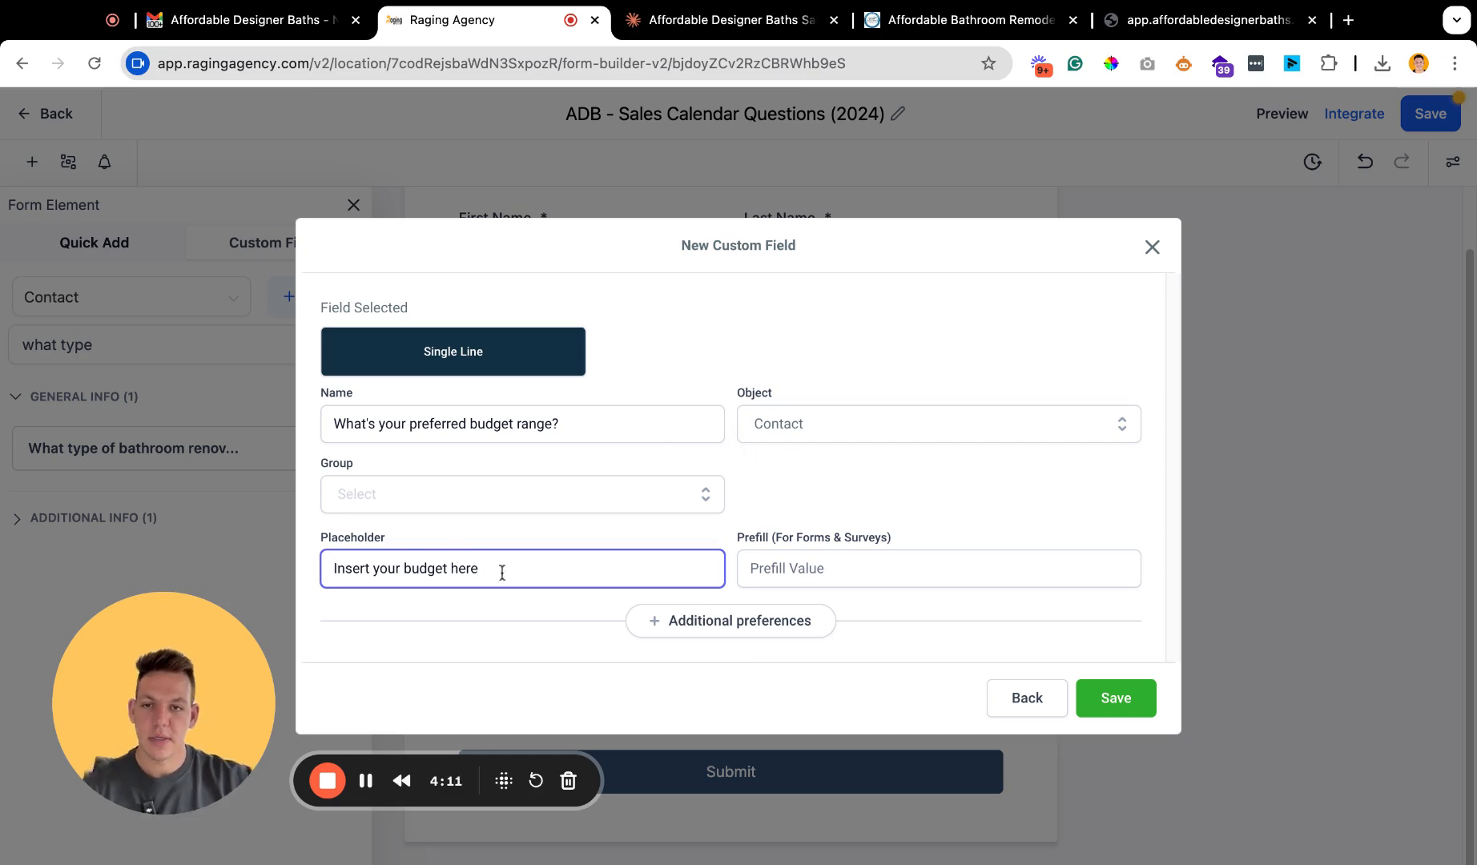
pyautogui.click(371, 490)
pyautogui.click(445, 575)
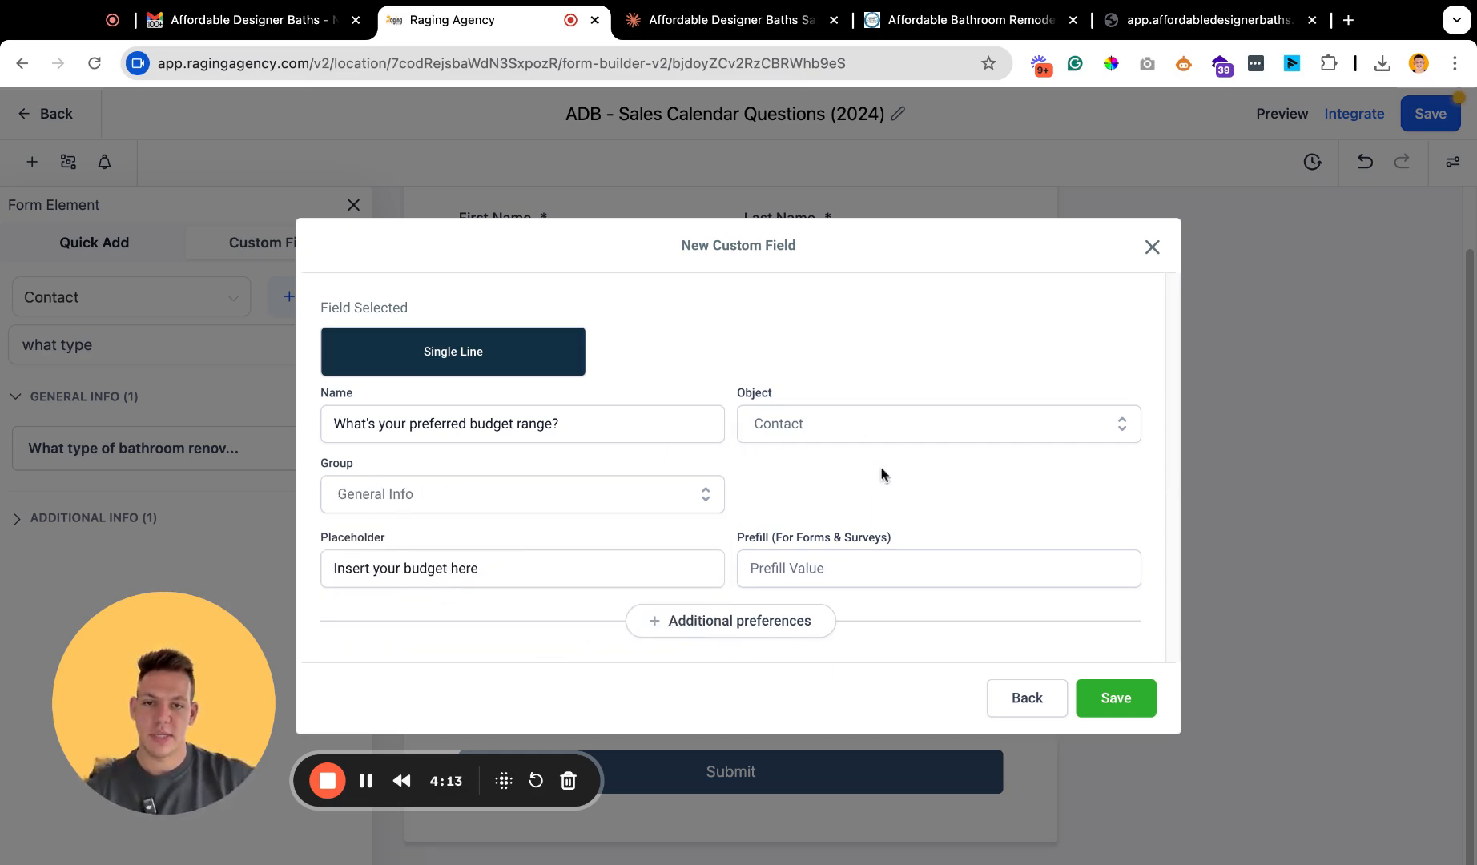
pyautogui.click(1122, 699)
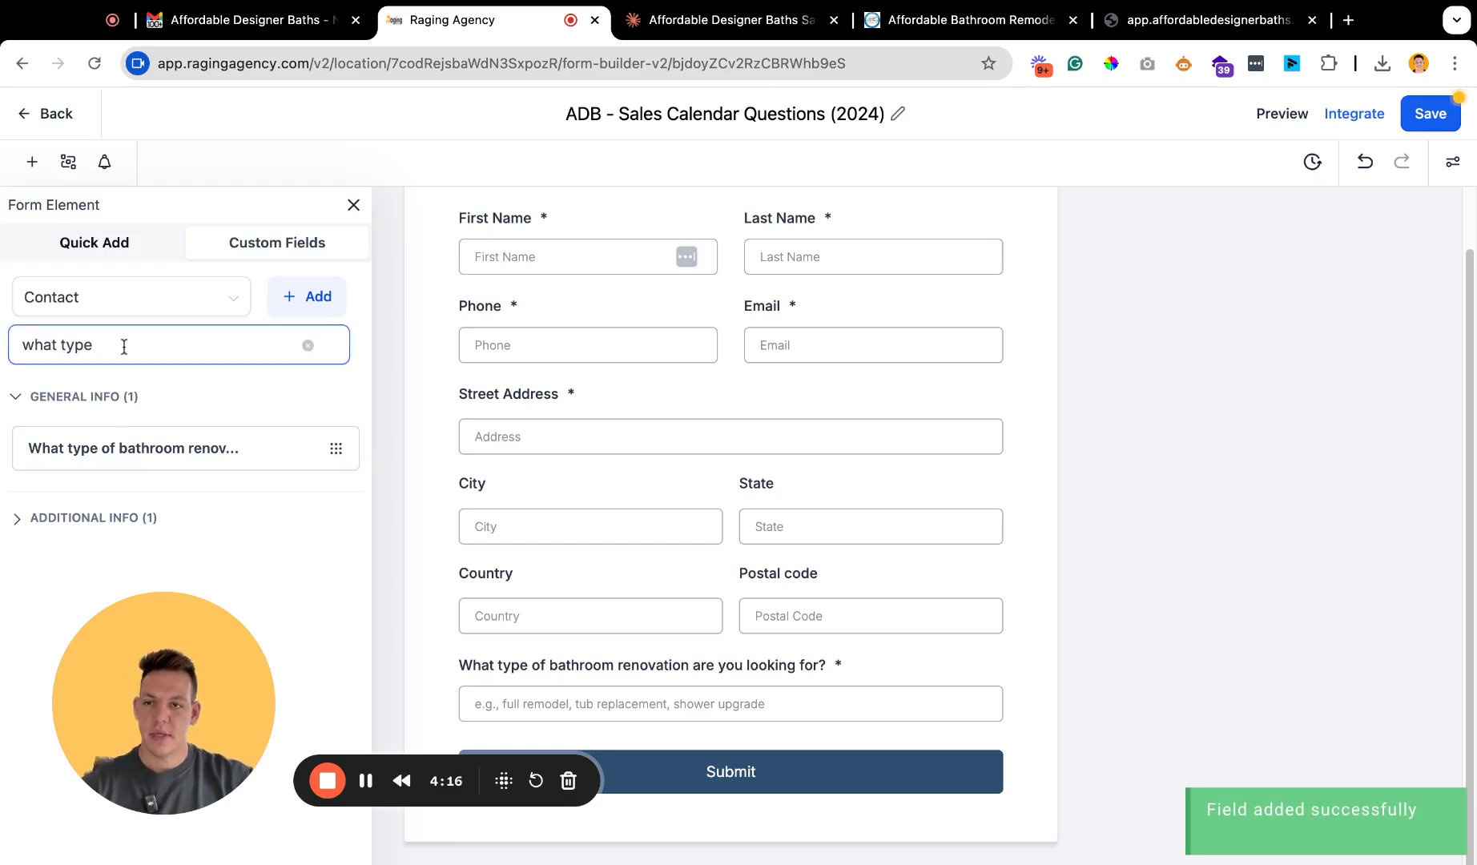
# Search the custom fields for "budget" and add the budget range question below the renovation type question.
pyautogui.tripleClick(124, 346)
pyautogui.write('budget')
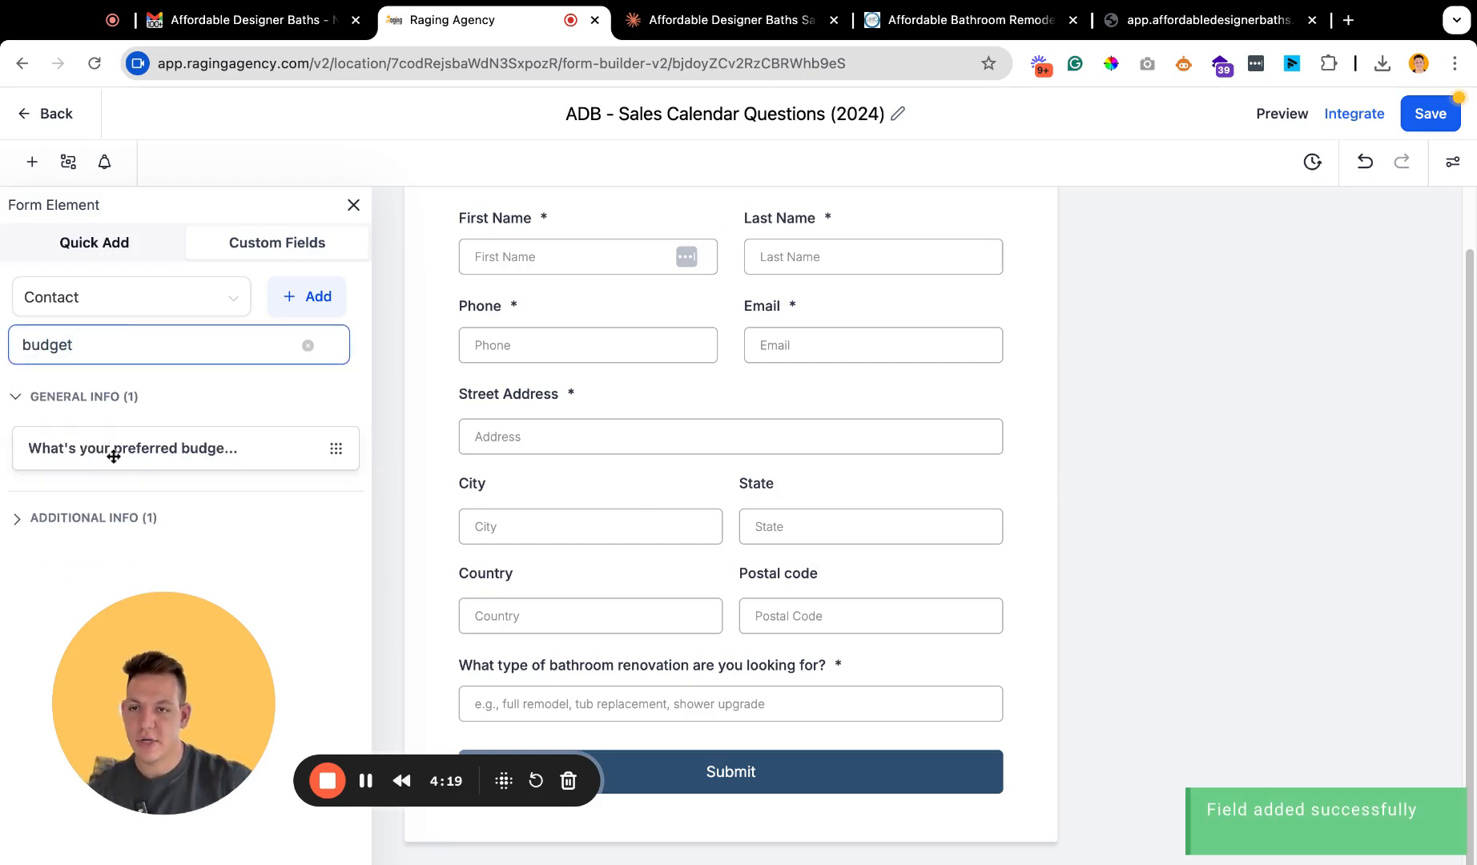
pyautogui.click(107, 449)
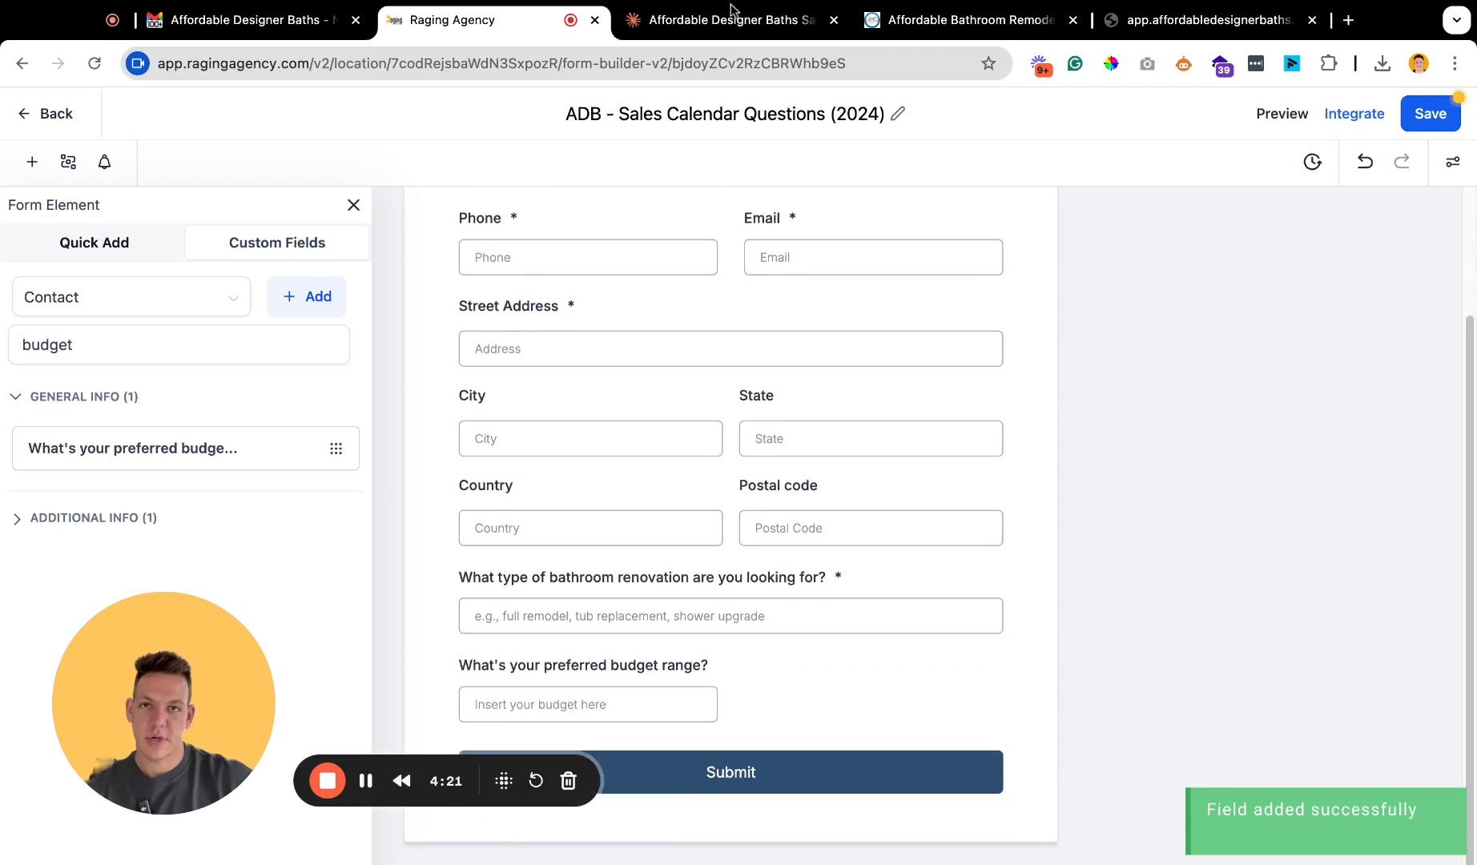
# Copy the question "When are you hoping to start your project?" from the Claude list and return to the form builder.
pyautogui.click(793, 21)
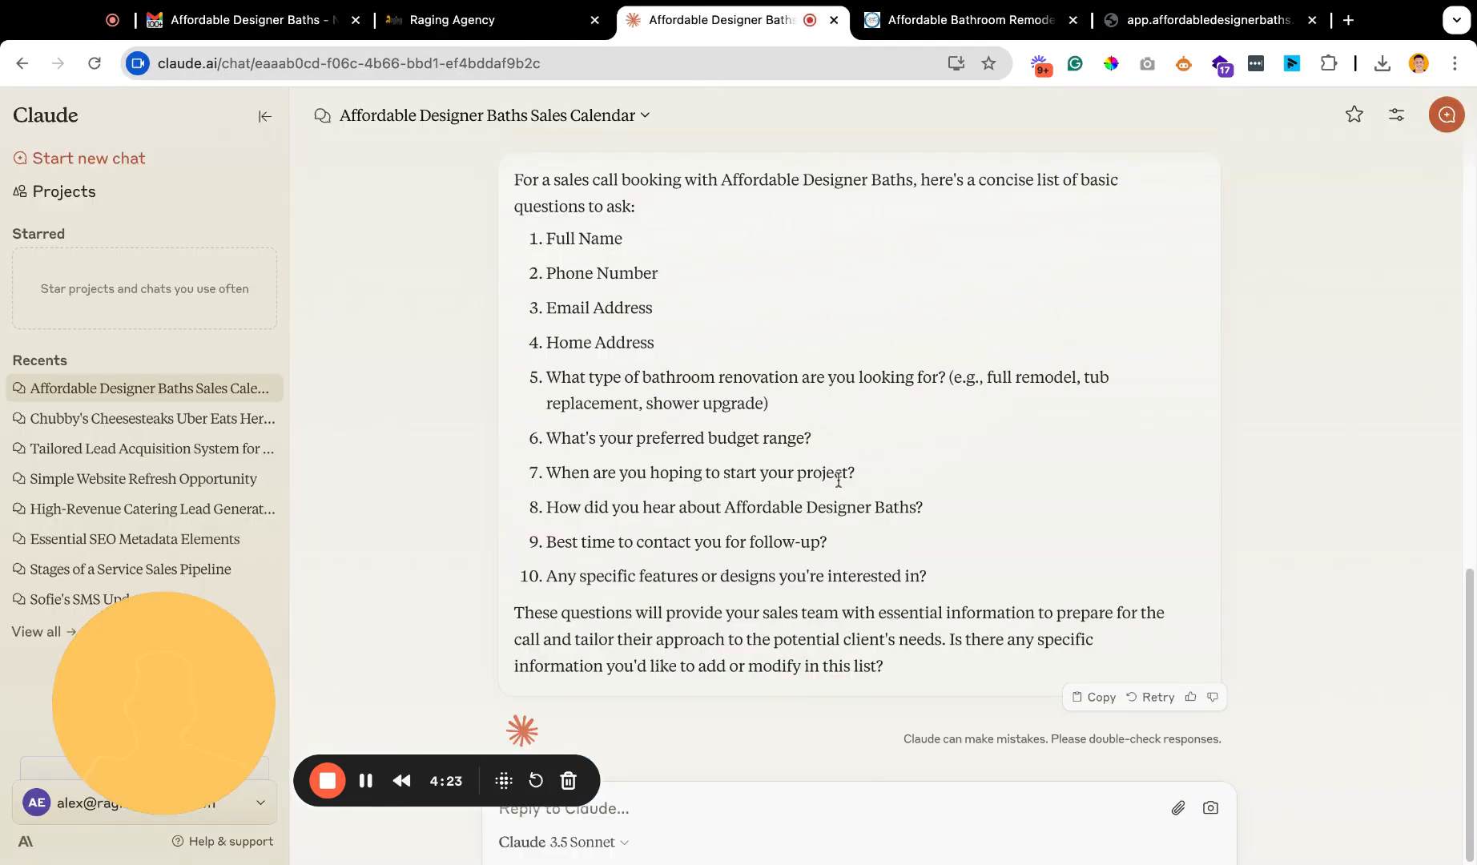
pyautogui.moveTo(872, 473); pyautogui.dragTo(592, 472)
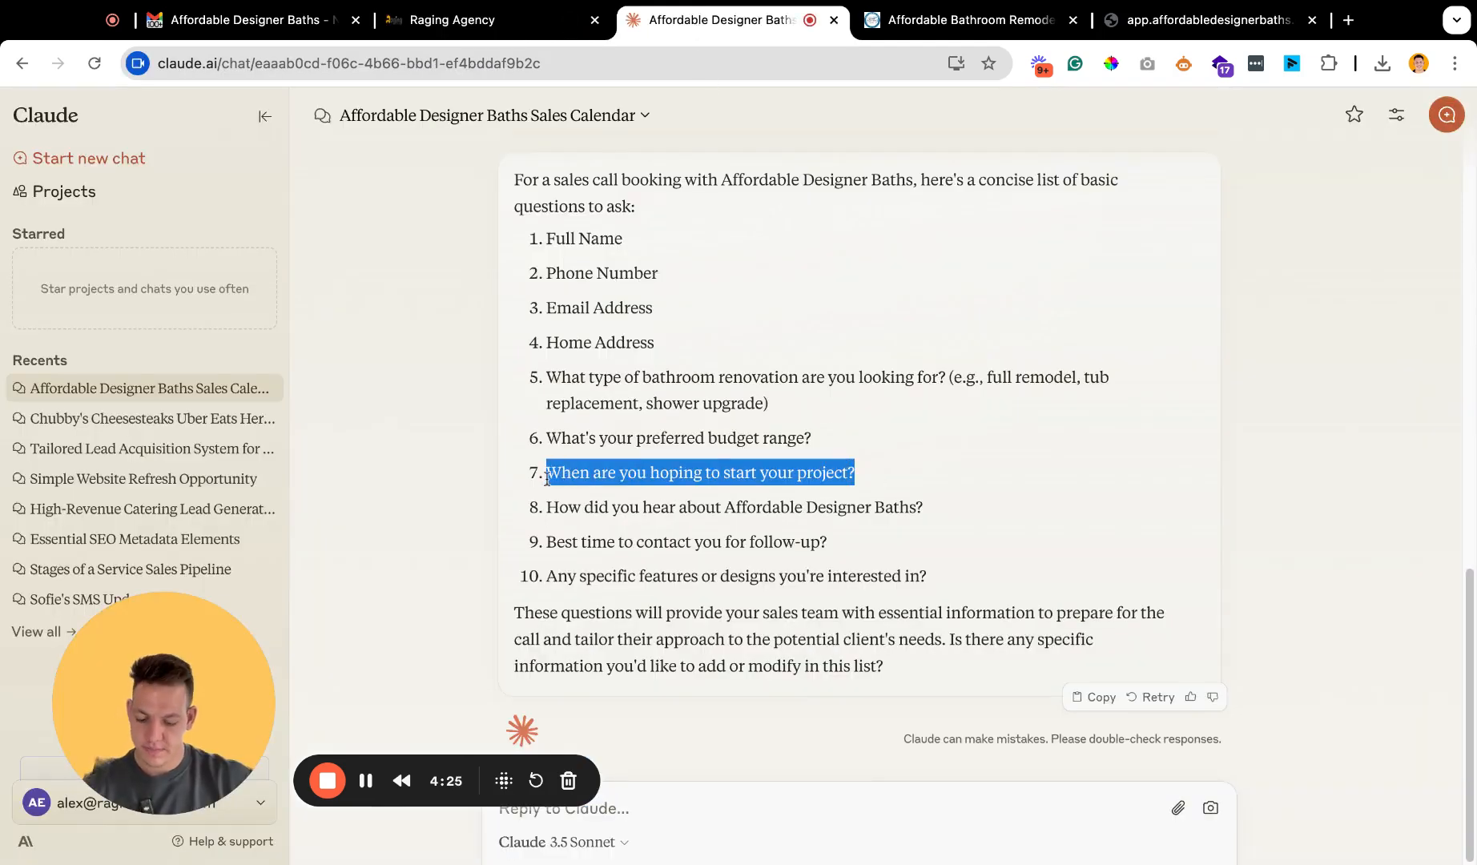
pyautogui.click(452, 19)
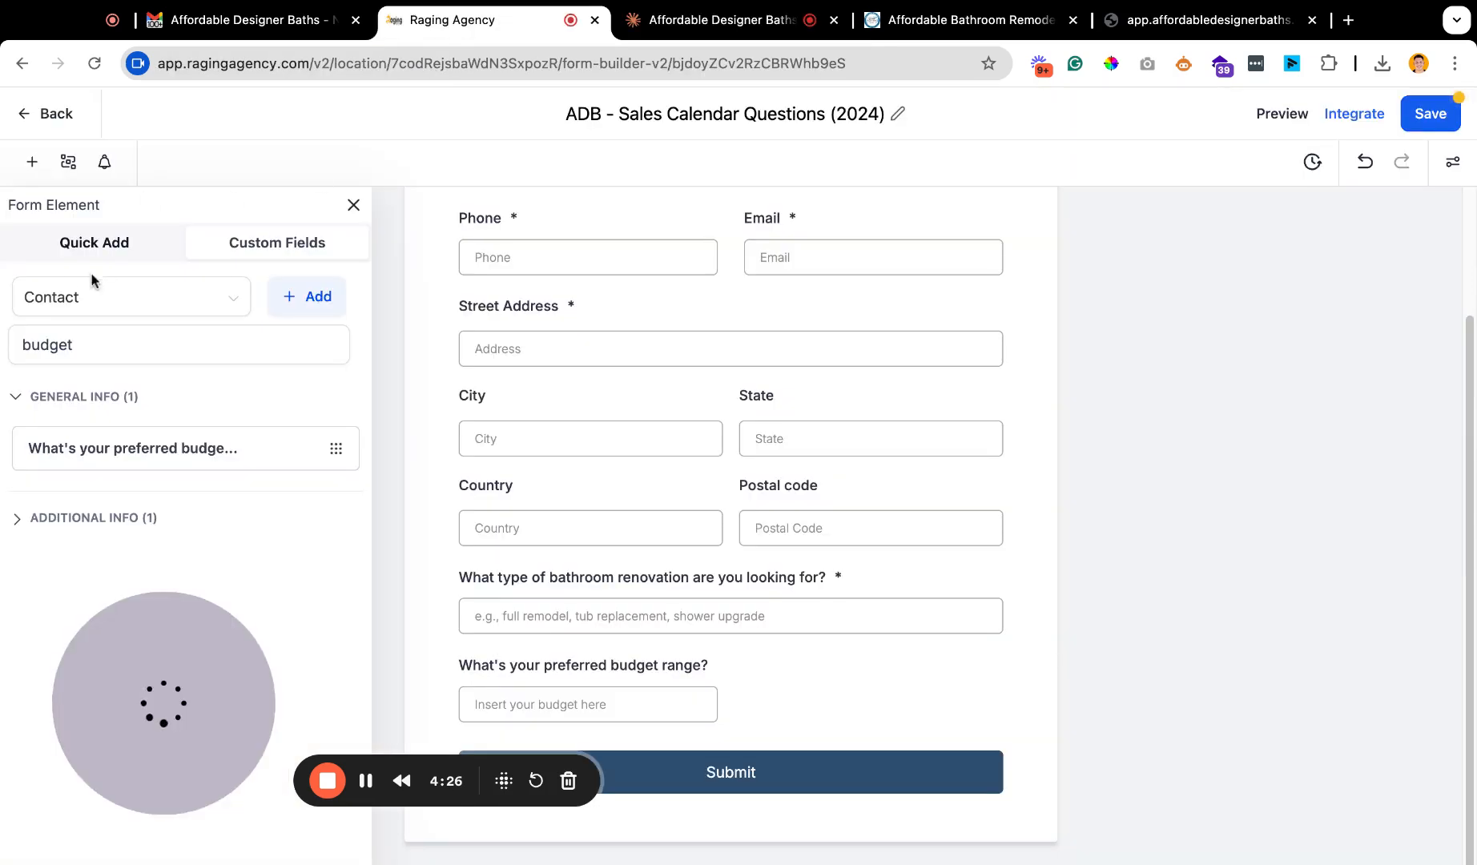
# Create and save a Single Line custom field named "When are you hoping to start your project?" in the General Info group.
pyautogui.click(305, 295)
pyautogui.click(357, 334)
pyautogui.click(1102, 731)
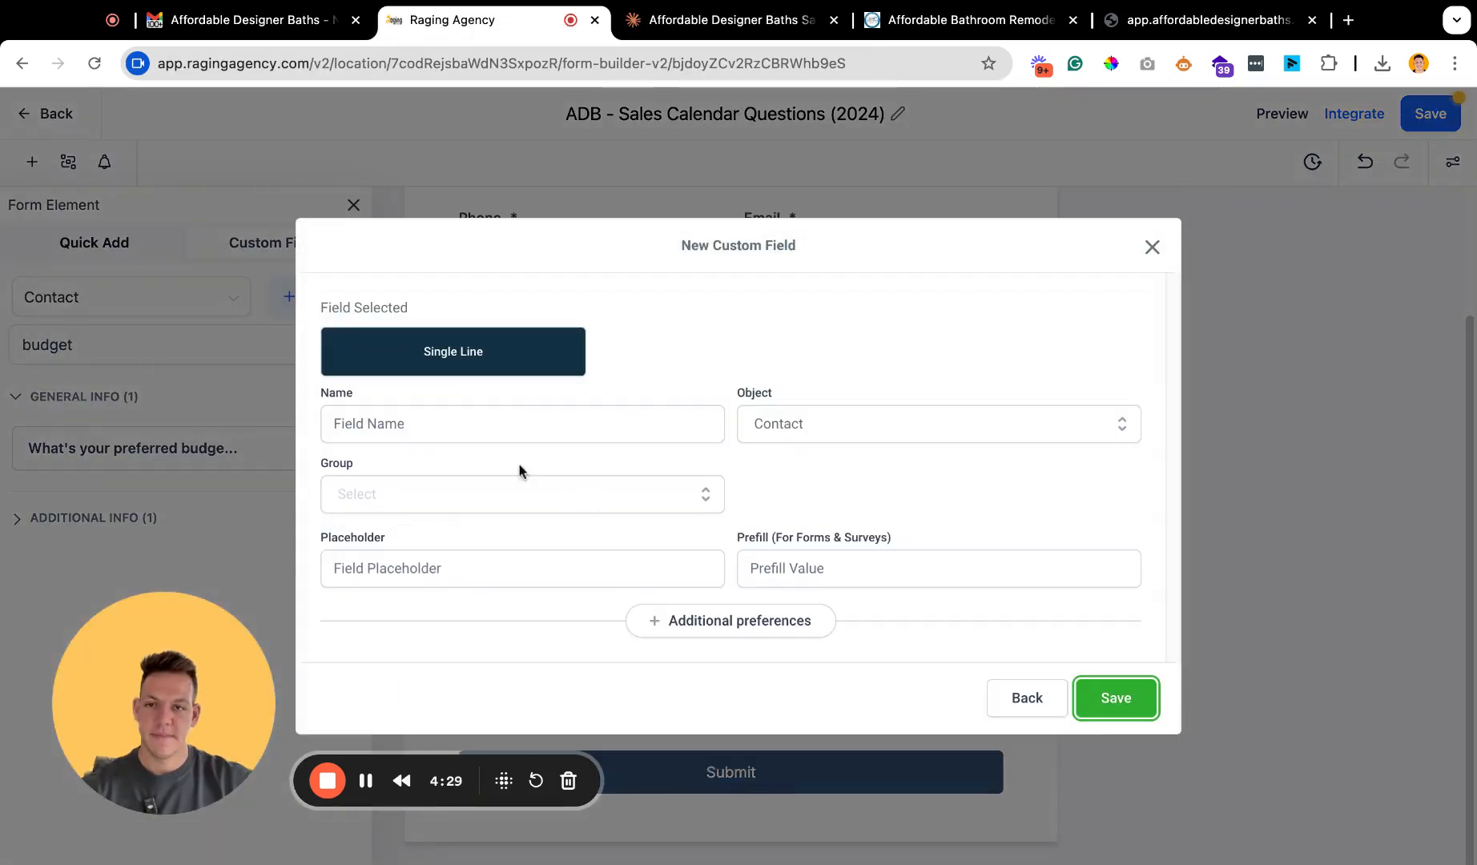
pyautogui.click(392, 423)
pyautogui.write('When are you hoping to start your project?')
pyautogui.click(395, 510)
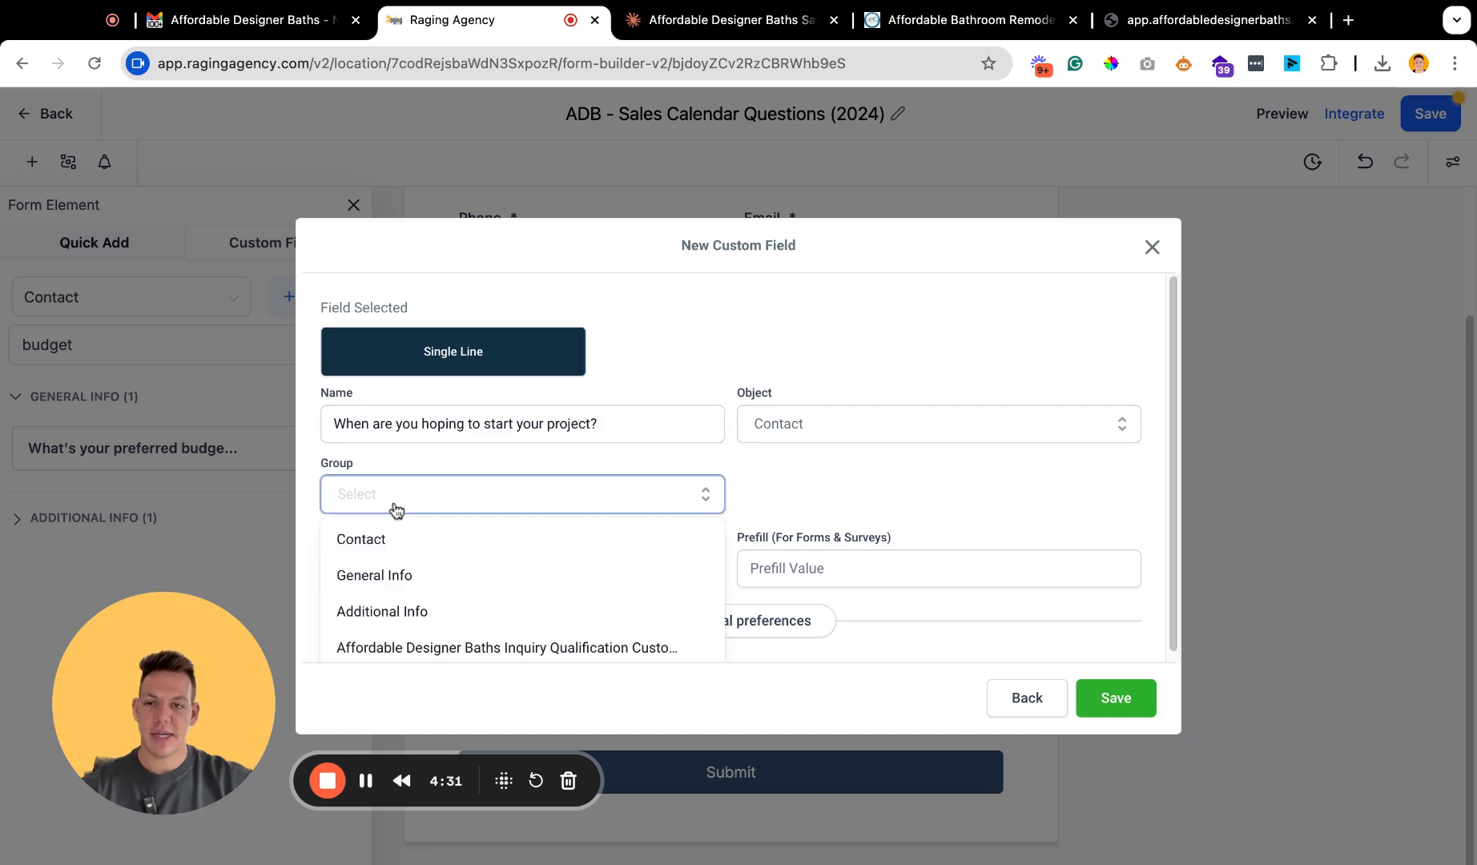
pyautogui.click(427, 571)
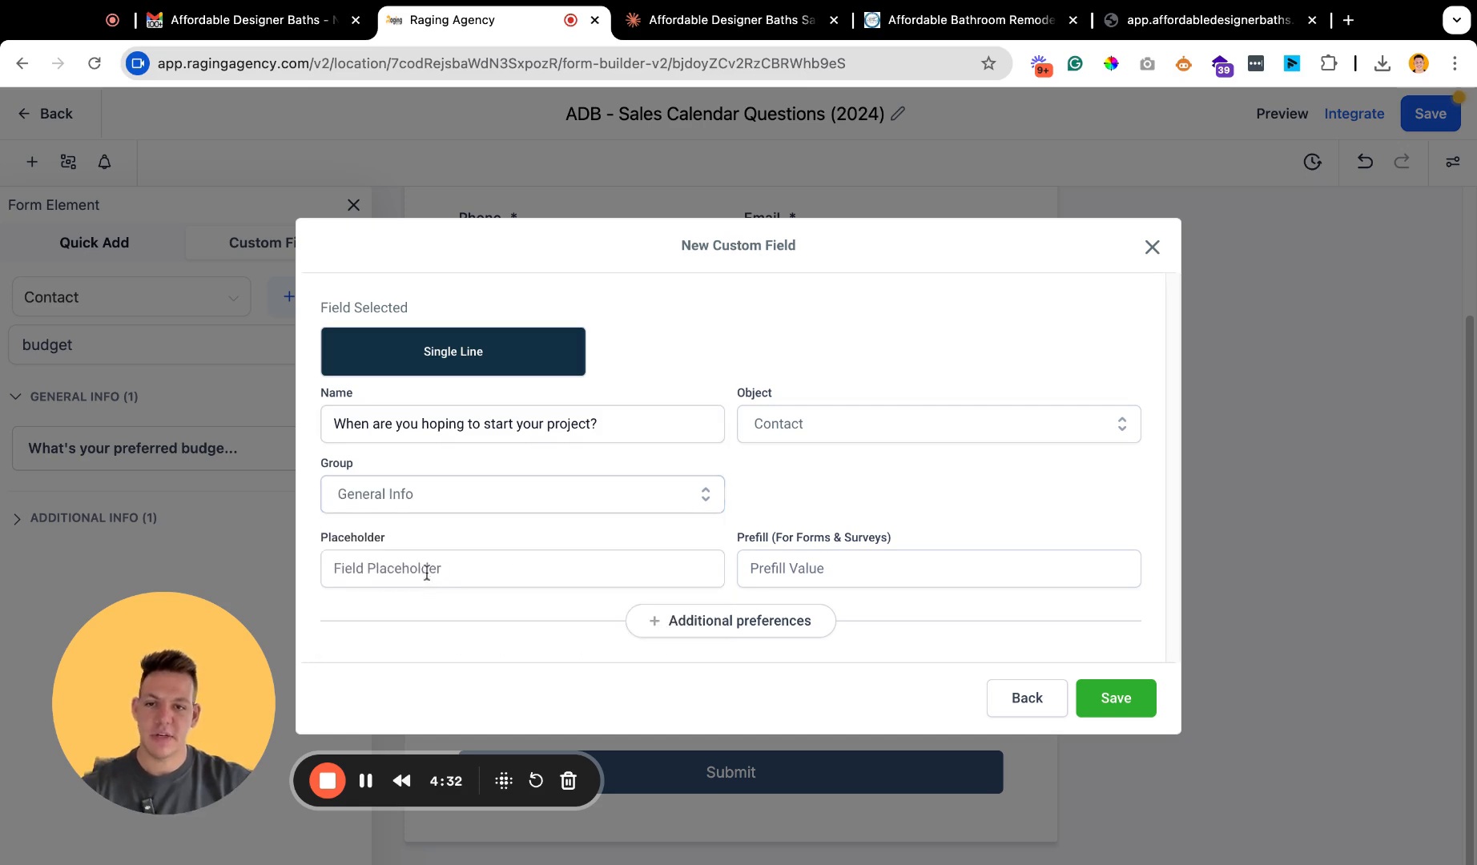
pyautogui.click(1124, 705)
# Search the custom fields for "When are you hoping to start your project?" and add that question beside the budget range question.
pyautogui.tripleClick(125, 357)
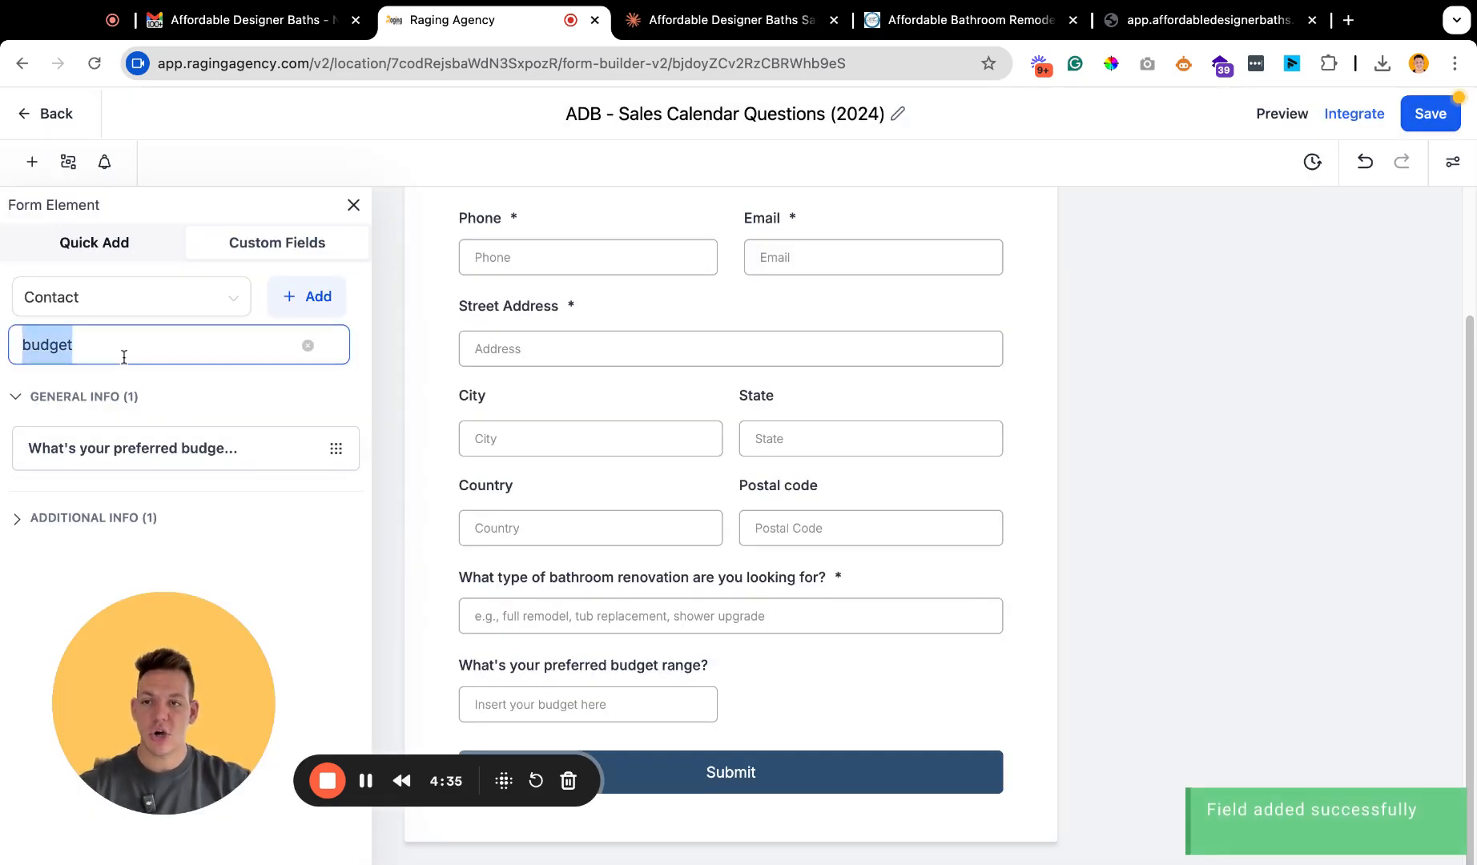
pyautogui.write('When are you hoping to start your project?')
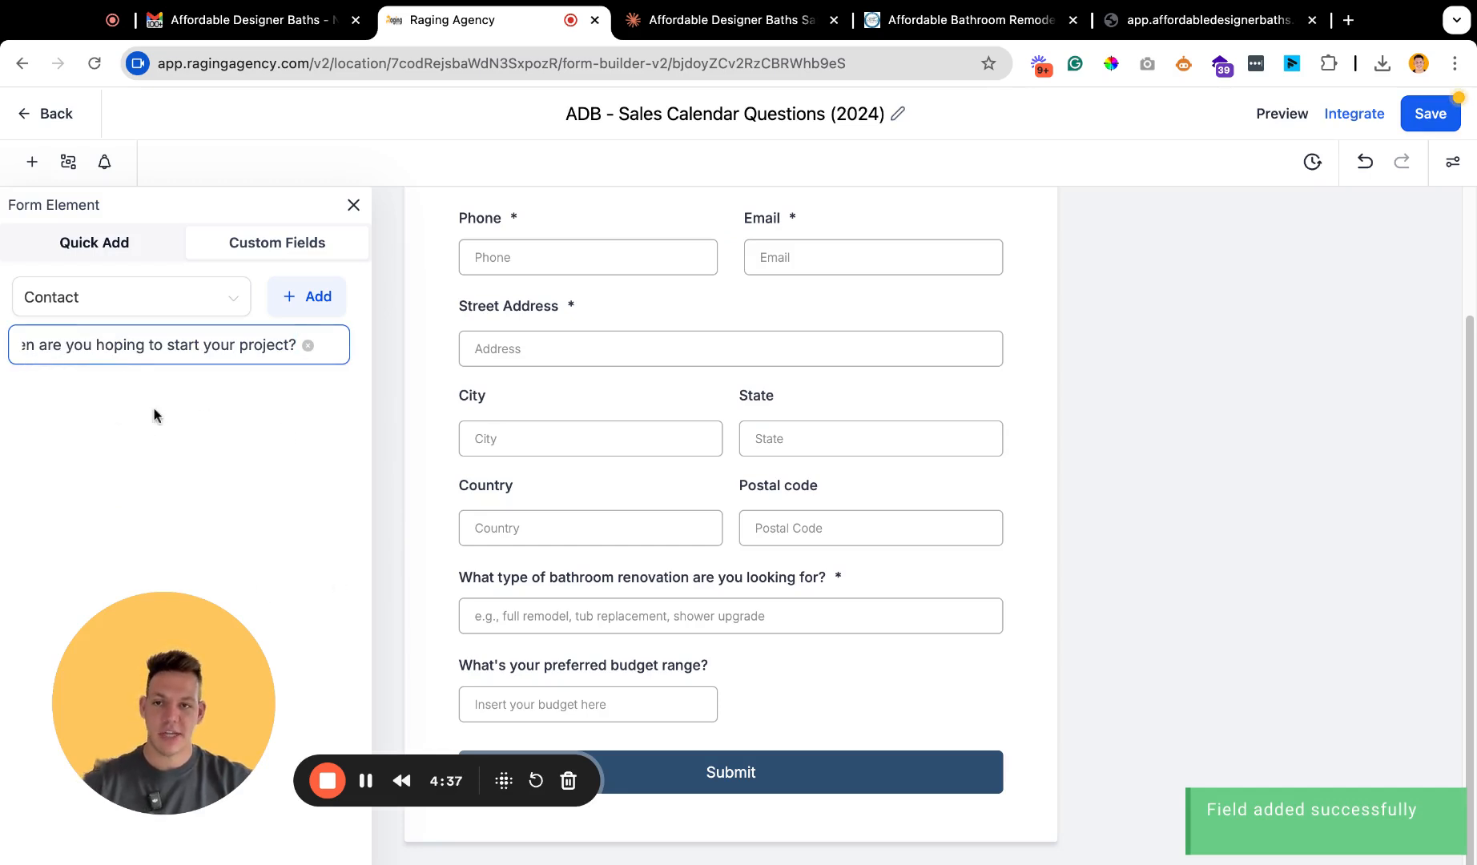
pyautogui.click(96, 447)
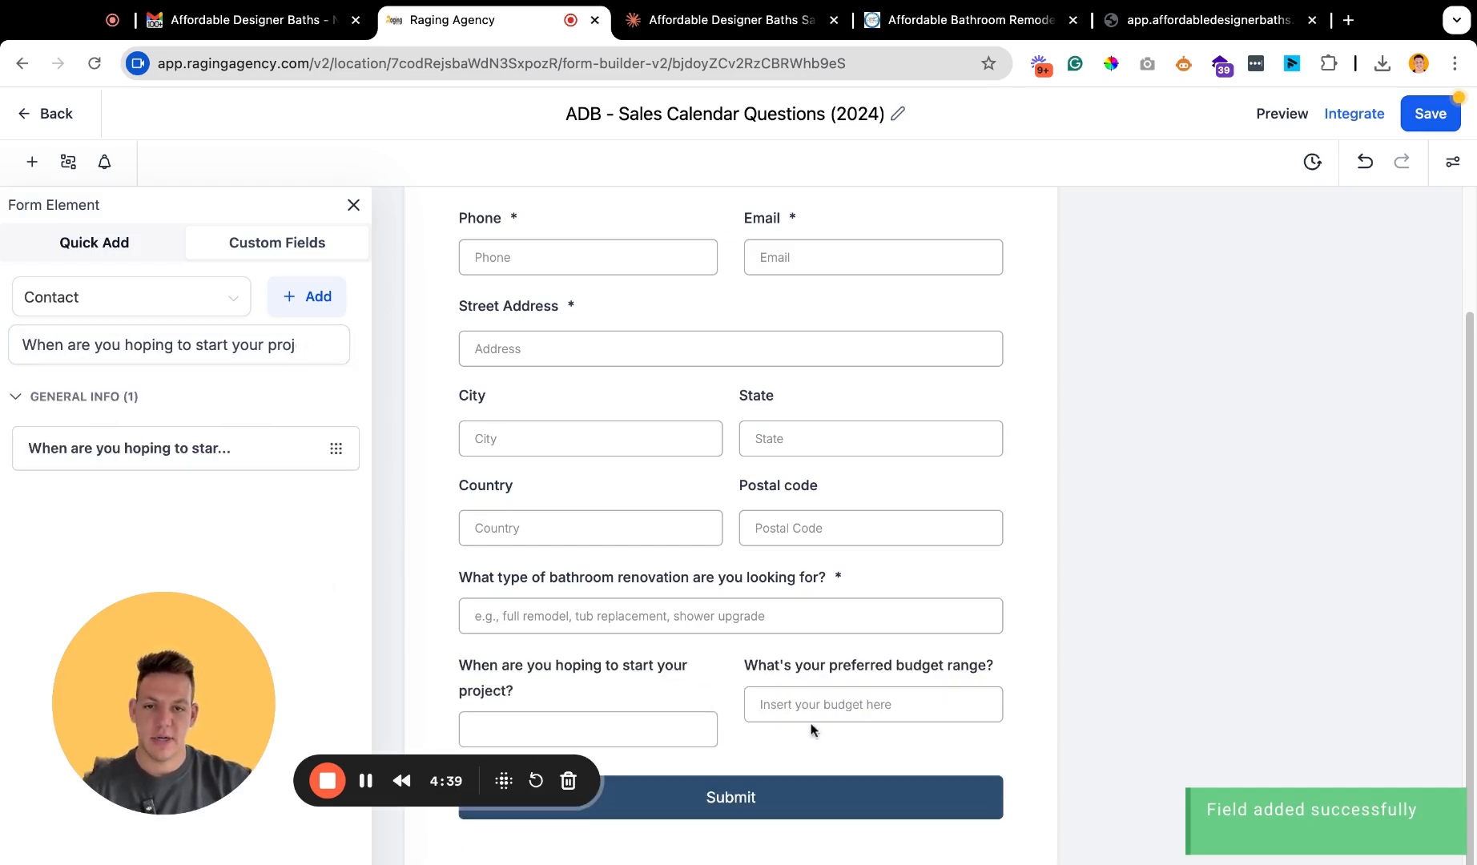
# Make the project start and budget questions required, put the budget question first and open the project start question's settings.
pyautogui.click(589, 699)
pyautogui.click(1140, 695)
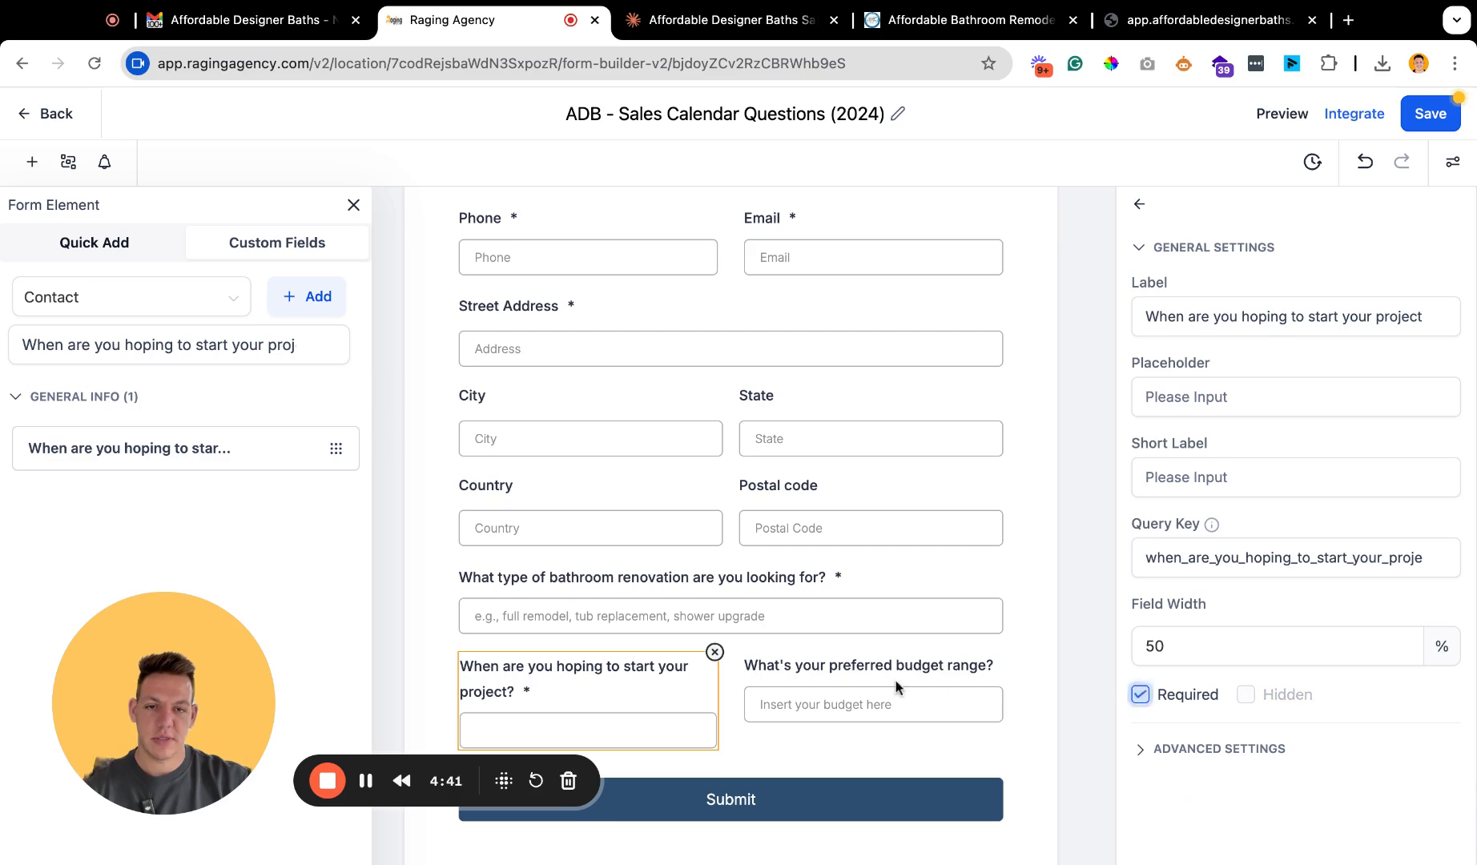
pyautogui.click(893, 691)
pyautogui.click(1140, 695)
pyautogui.moveTo(823, 681); pyautogui.dragTo(601, 683)
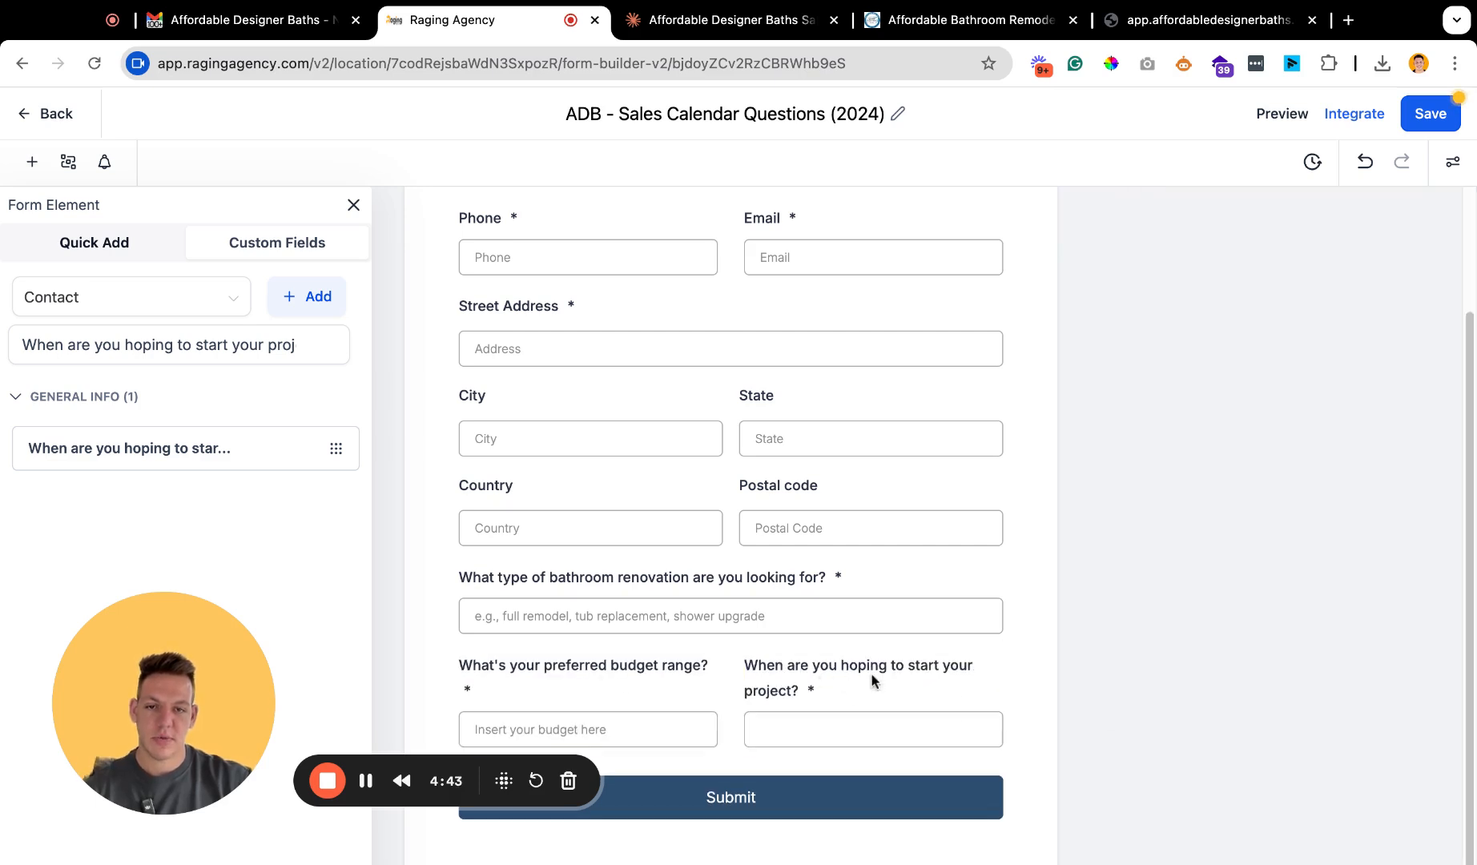
pyautogui.click(895, 681)
pyautogui.click(1192, 472)
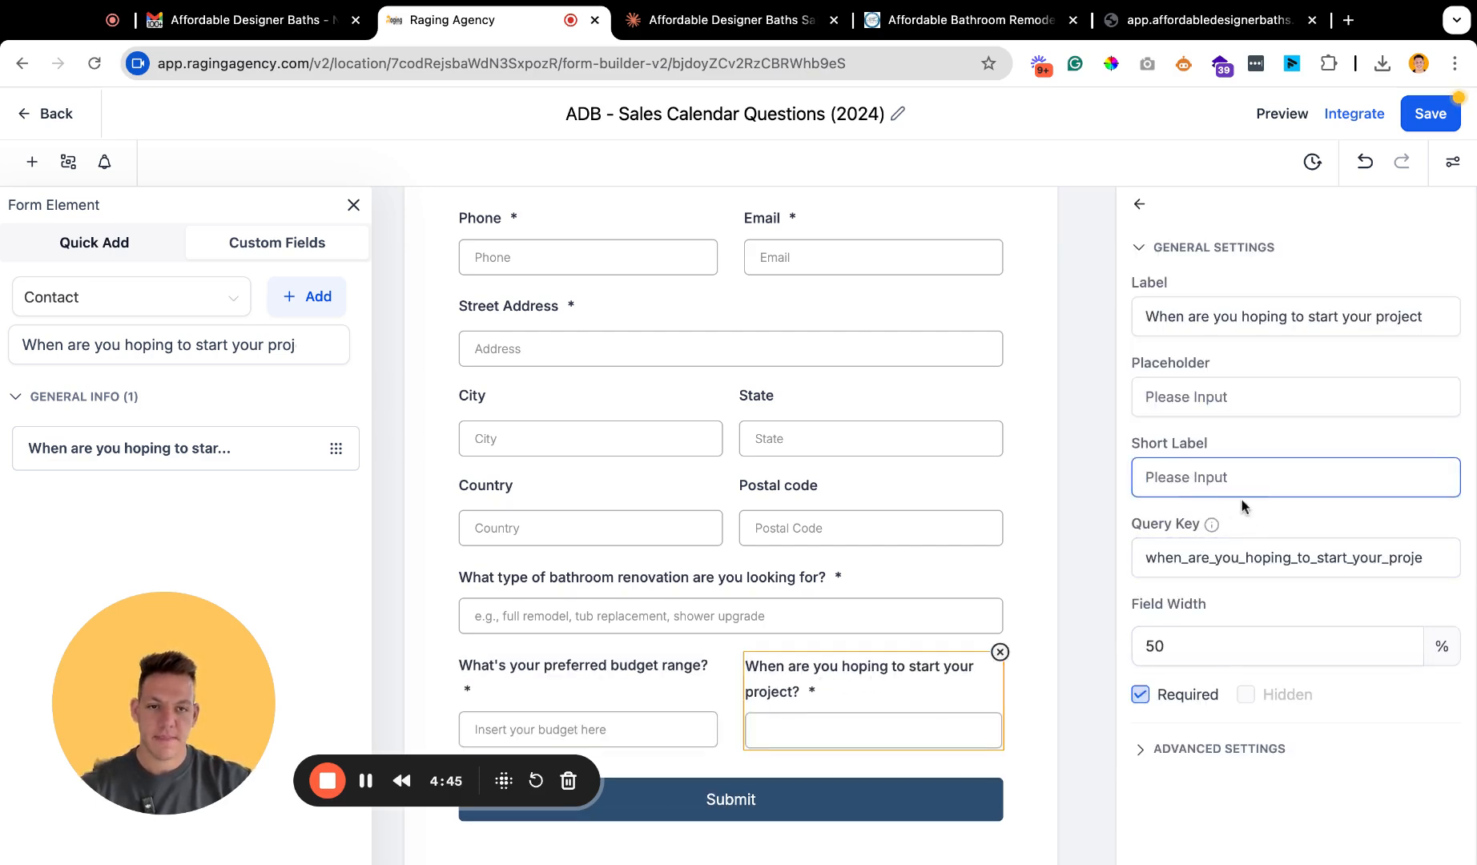
pyautogui.write('Typ')
pyautogui.press('BackSpace')
pyautogui.press('BackSpace')
pyautogui.press('BackSpace')
pyautogui.press('BackSpace')
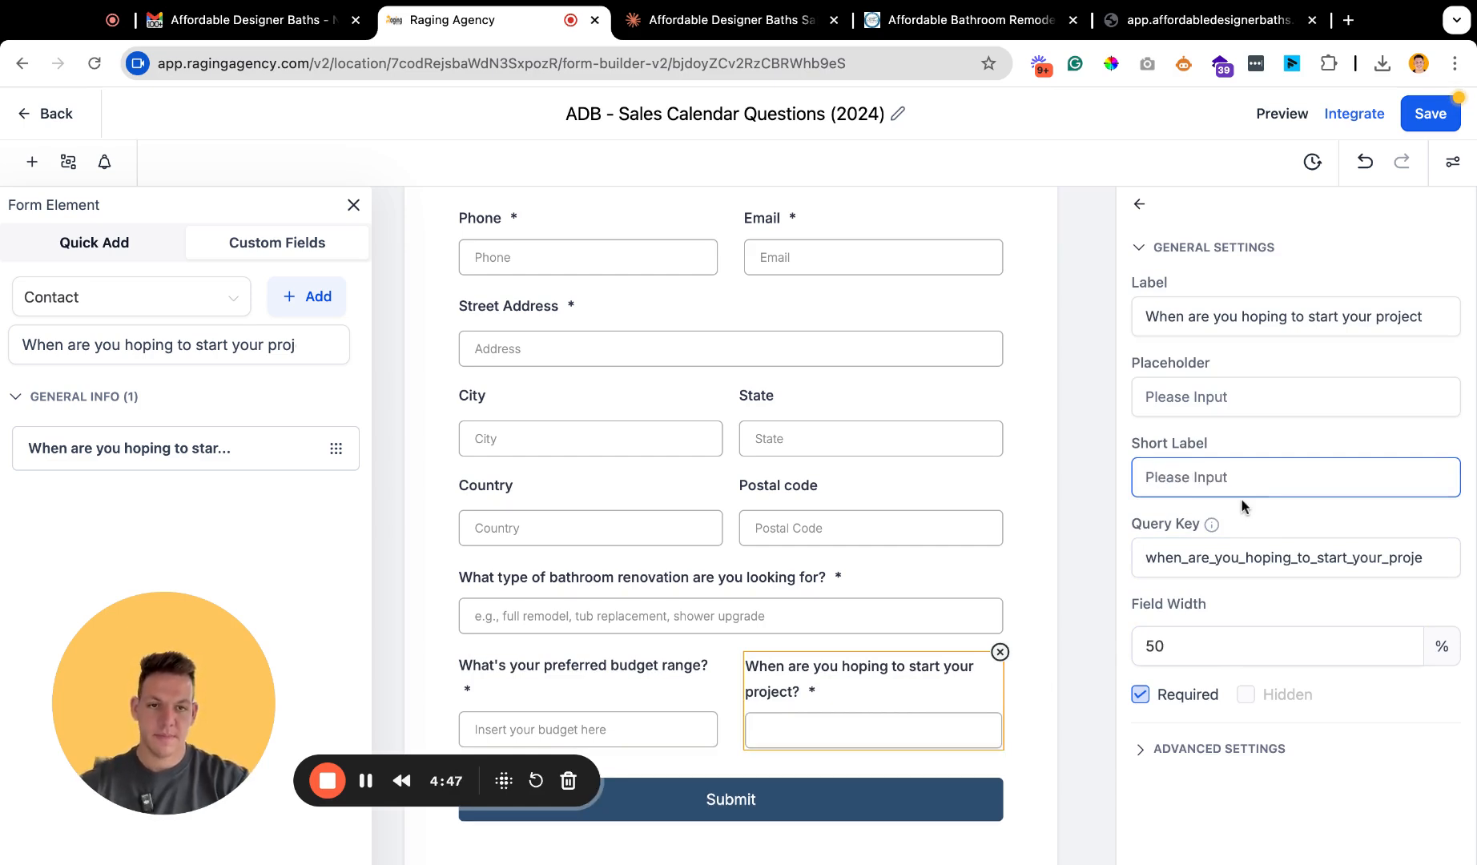
# Give the project start question the placeholder "Type in your answer here".
pyautogui.click(1239, 403)
pyautogui.write('Type in your answer')
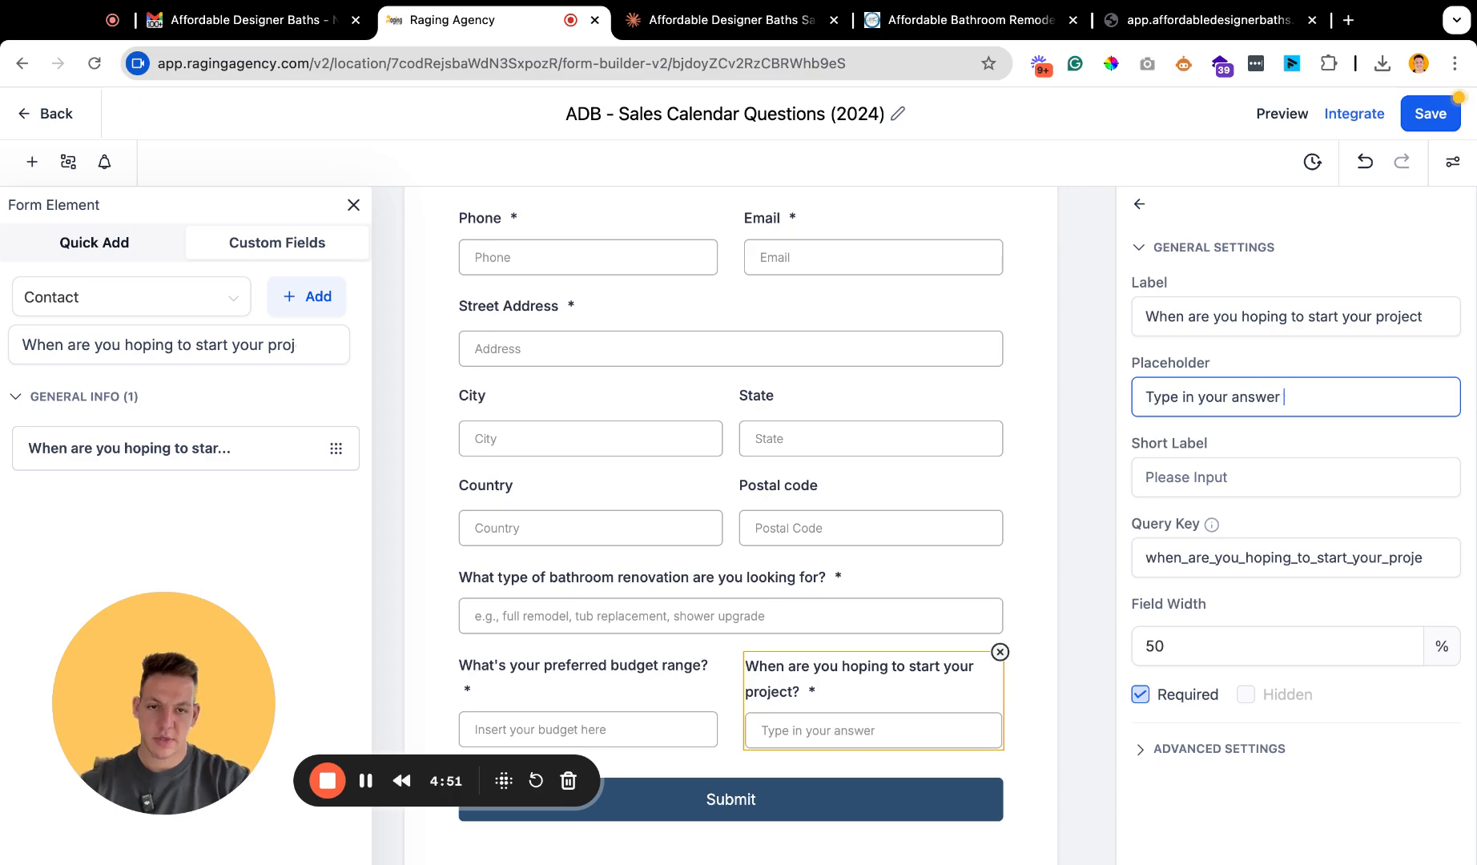
pyautogui.scroll(-1, 701, 557)
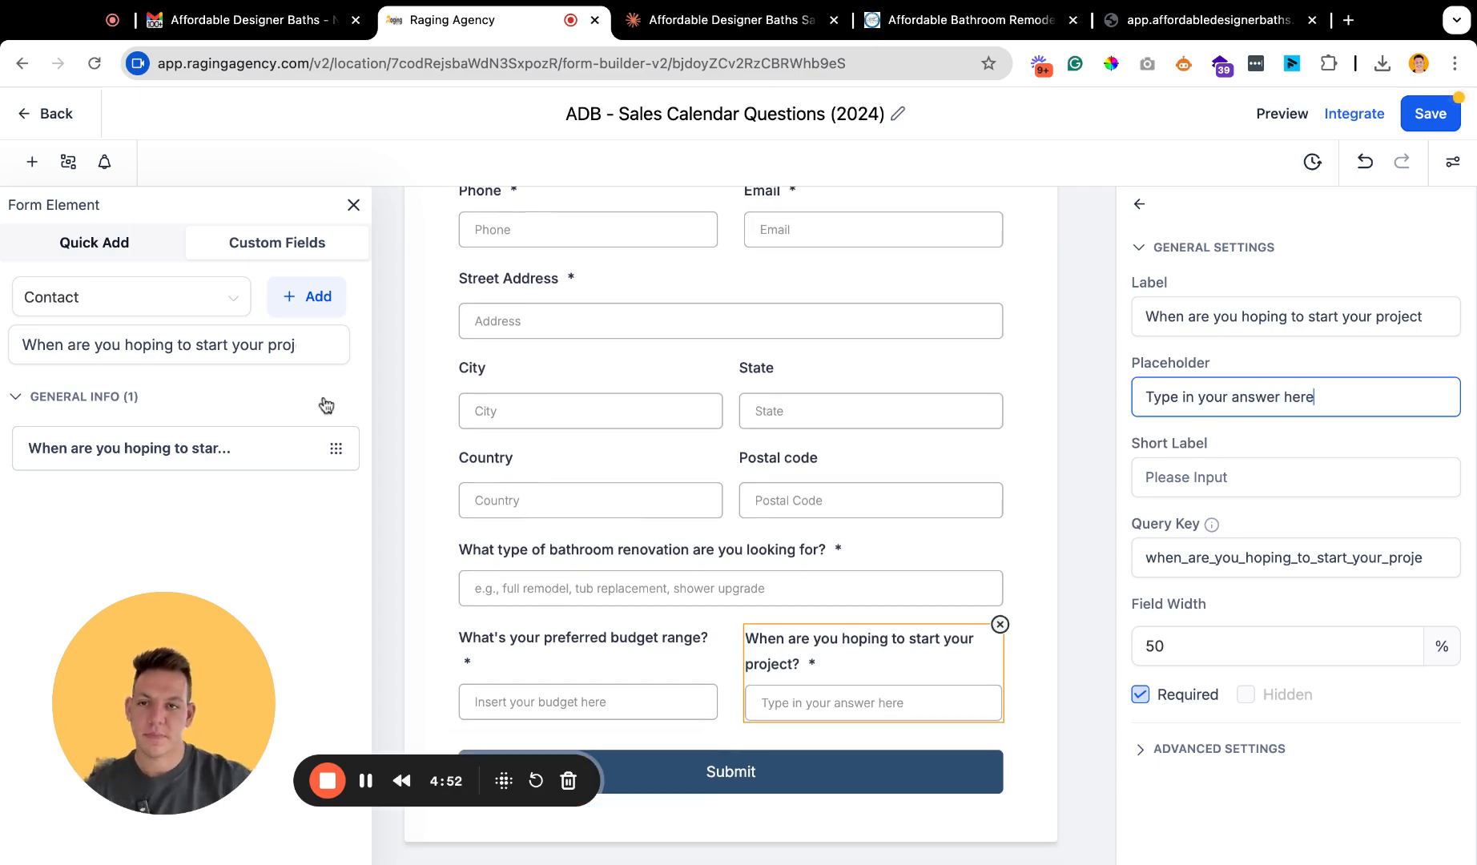
# Copy the question "How did you hear about Affordable Designer Baths?" from the Claude list and return to the form builder.
pyautogui.click(697, 32)
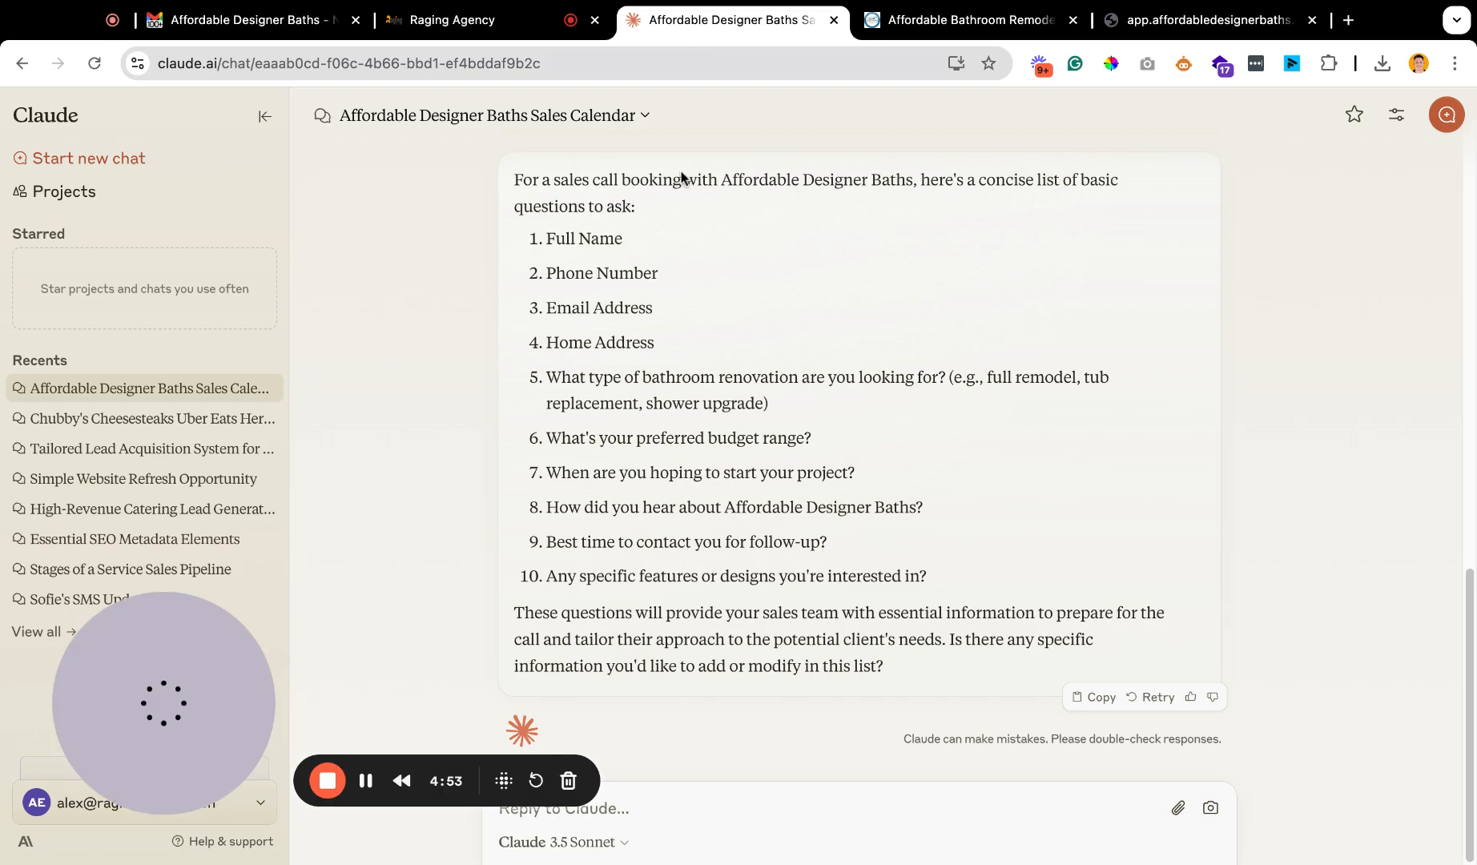
pyautogui.tripleClick(969, 510)
pyautogui.hotkey('ctrl', 'c')
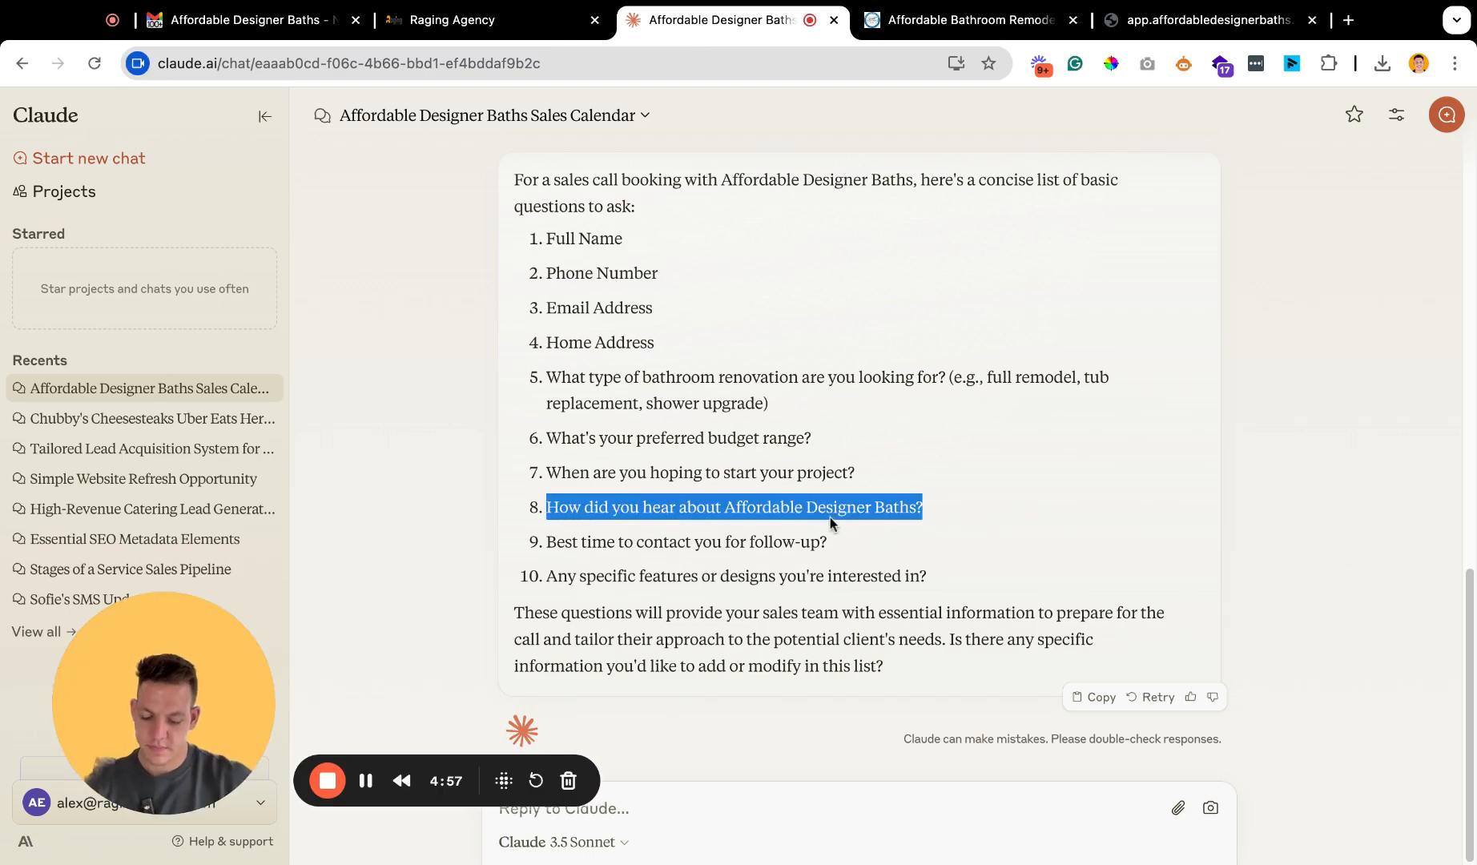
pyautogui.click(451, 24)
# Clear the field search and start a Single Line custom field named "How did you hear about Affordable Designer Baths?".
pyautogui.click(307, 347)
pyautogui.click(307, 347)
pyautogui.click(286, 294)
pyautogui.click(455, 305)
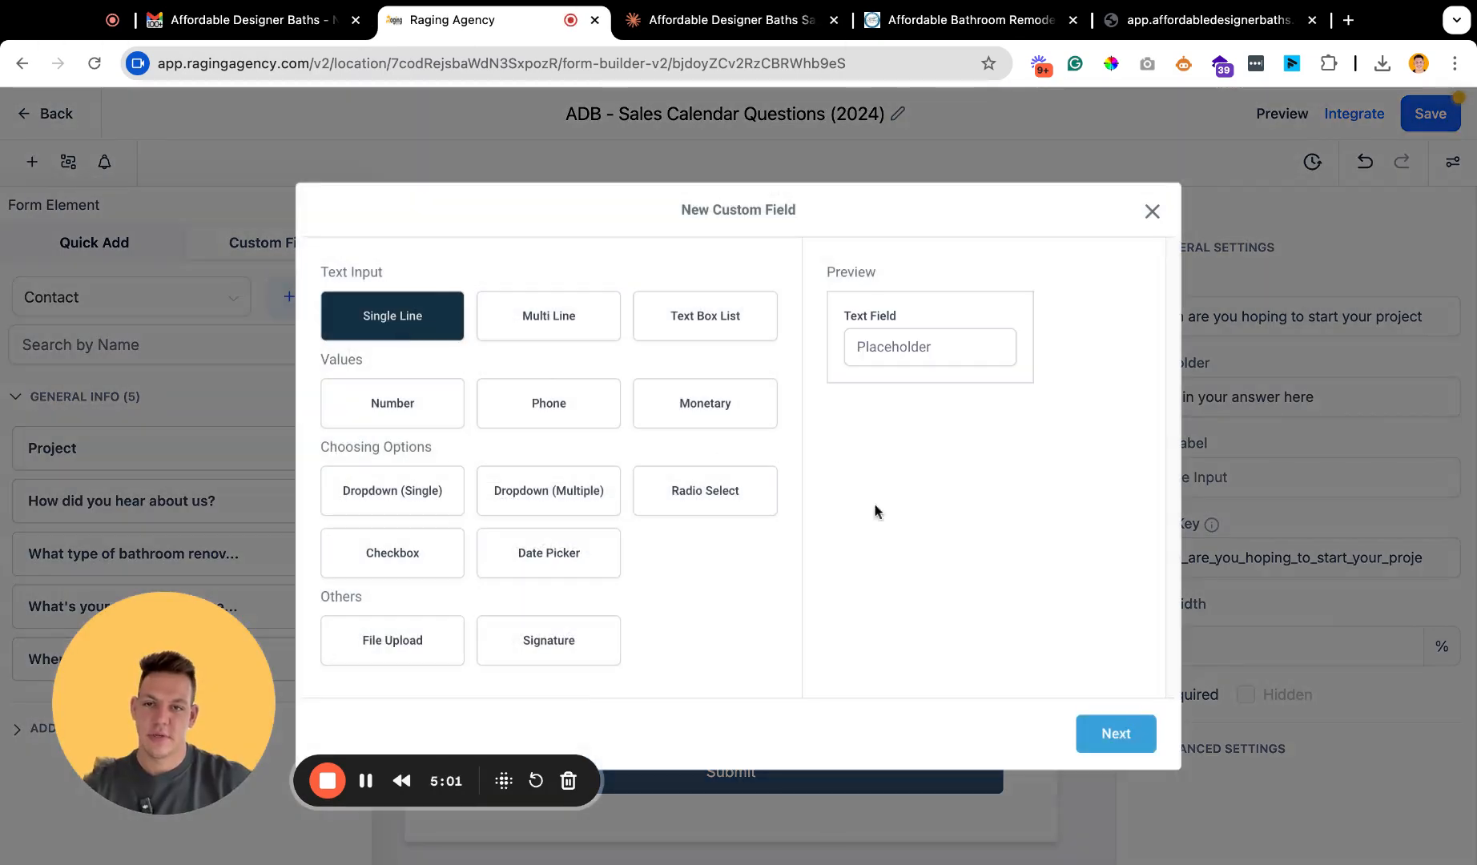
pyautogui.click(1133, 743)
pyautogui.hotkey('ctrl', 'v')
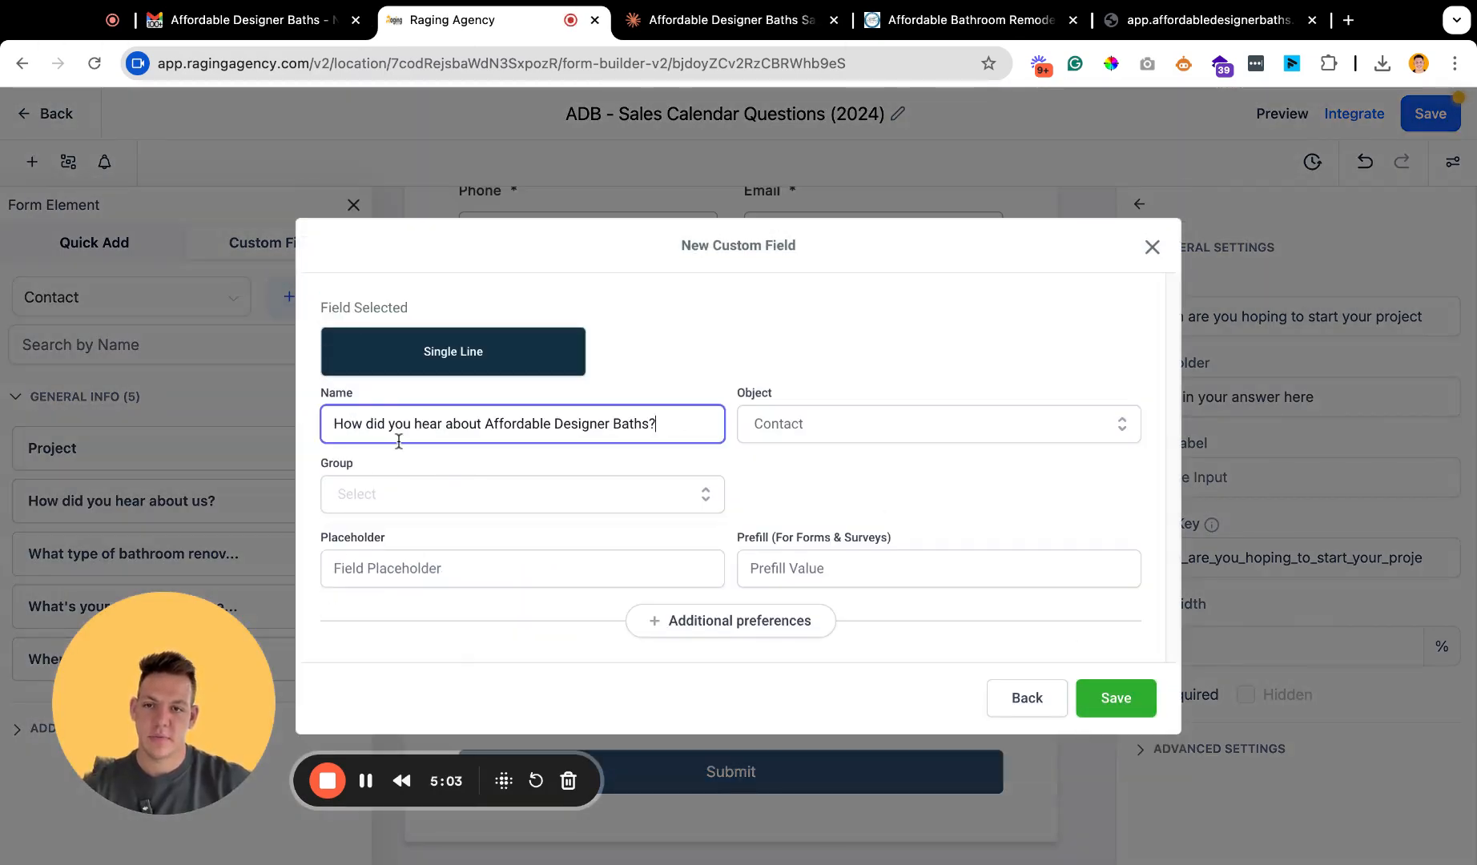
# Assign the referral question to the General Info group, give it the placeholder "Did someone refer you?" and save it.
pyautogui.click(369, 487)
pyautogui.press('Down')
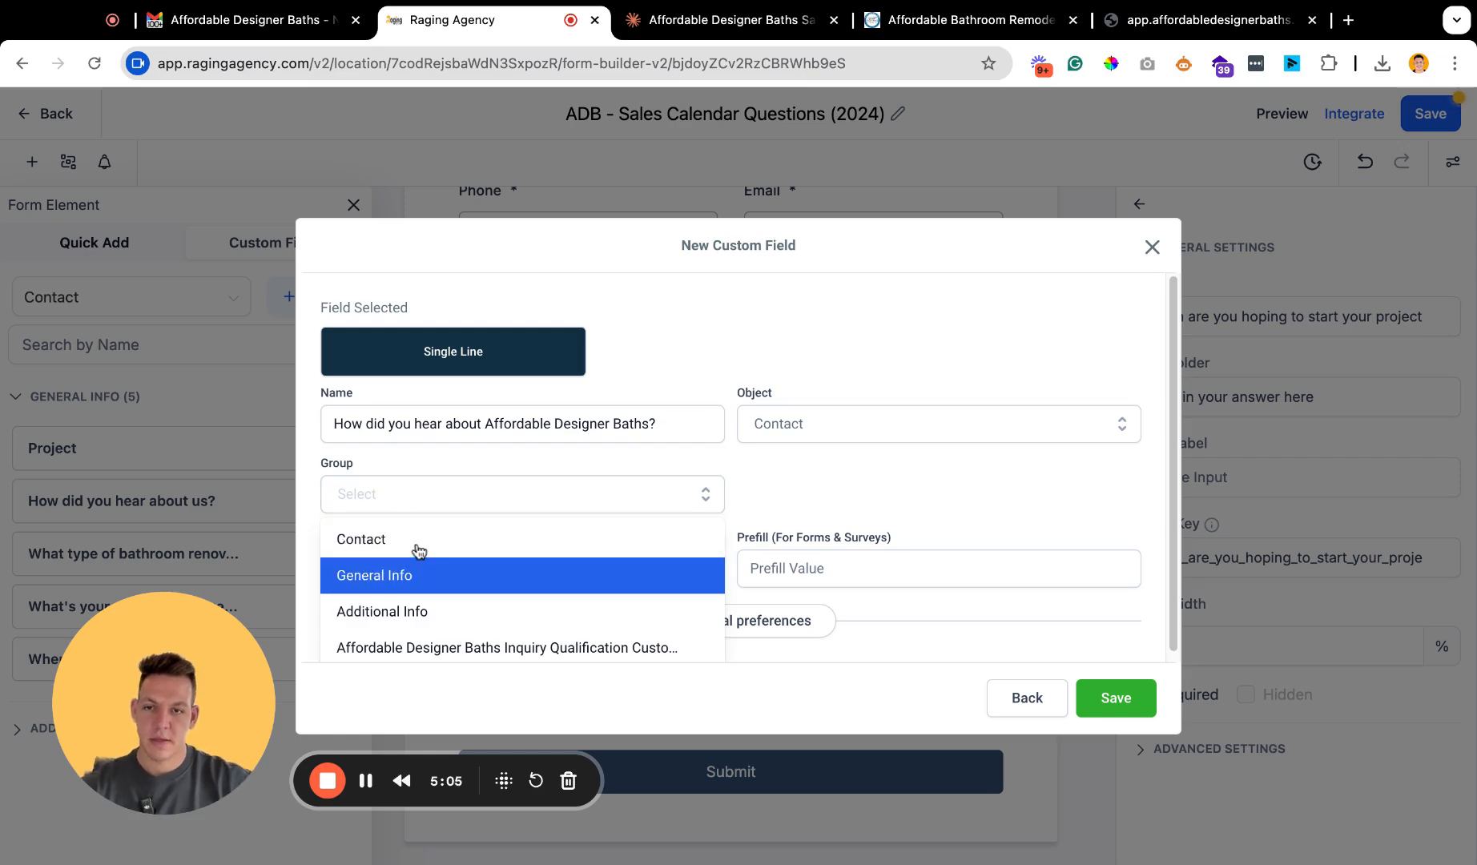
pyautogui.click(429, 580)
pyautogui.click(474, 568)
pyautogui.write('Di')
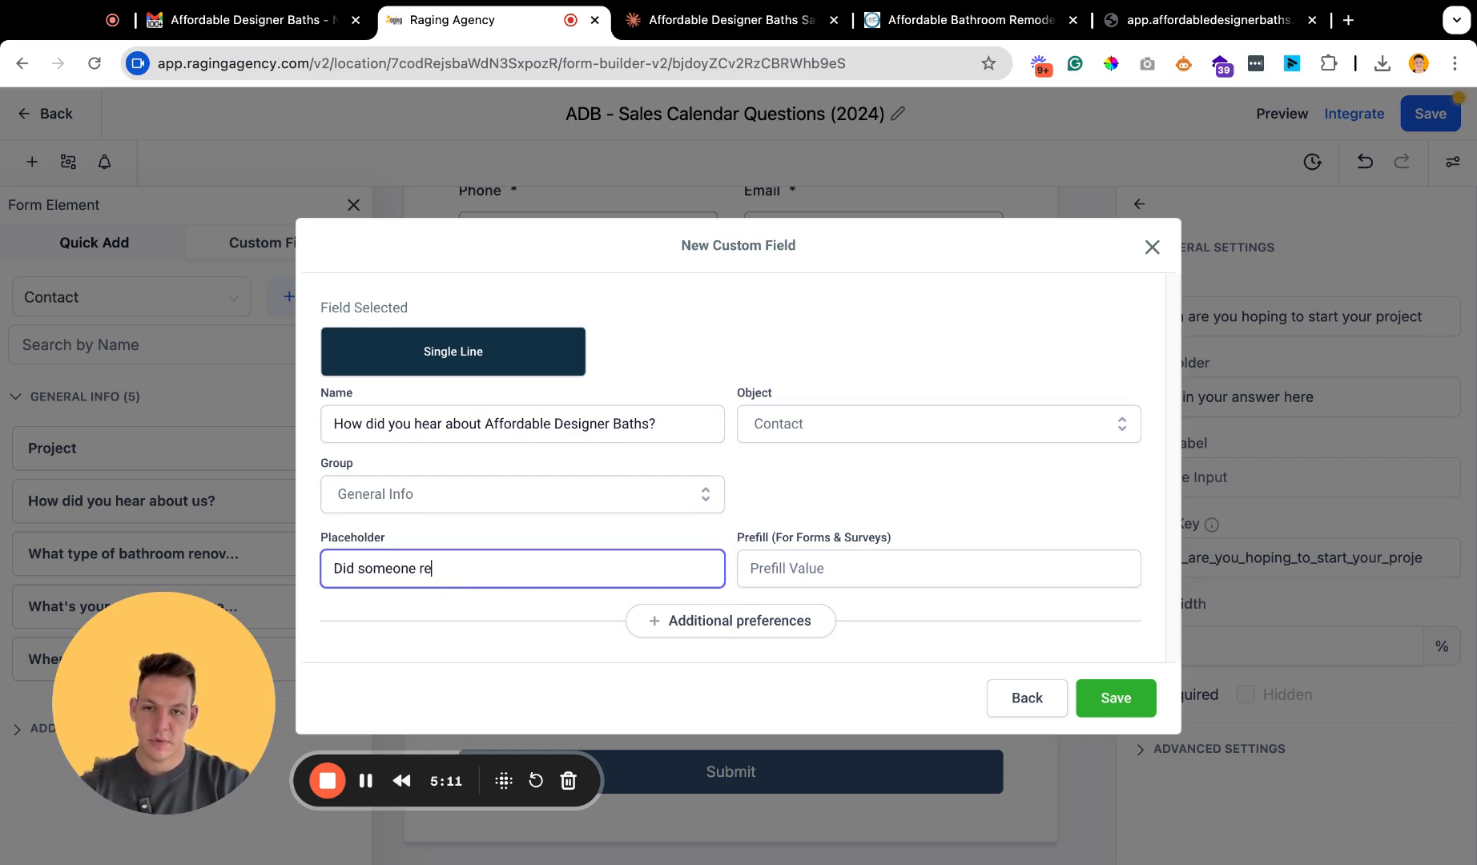
pyautogui.click(1084, 695)
# Search the custom fields for "How did you hear about Affordable Designer Baths?" and add that question below the budget range question.
pyautogui.click(148, 341)
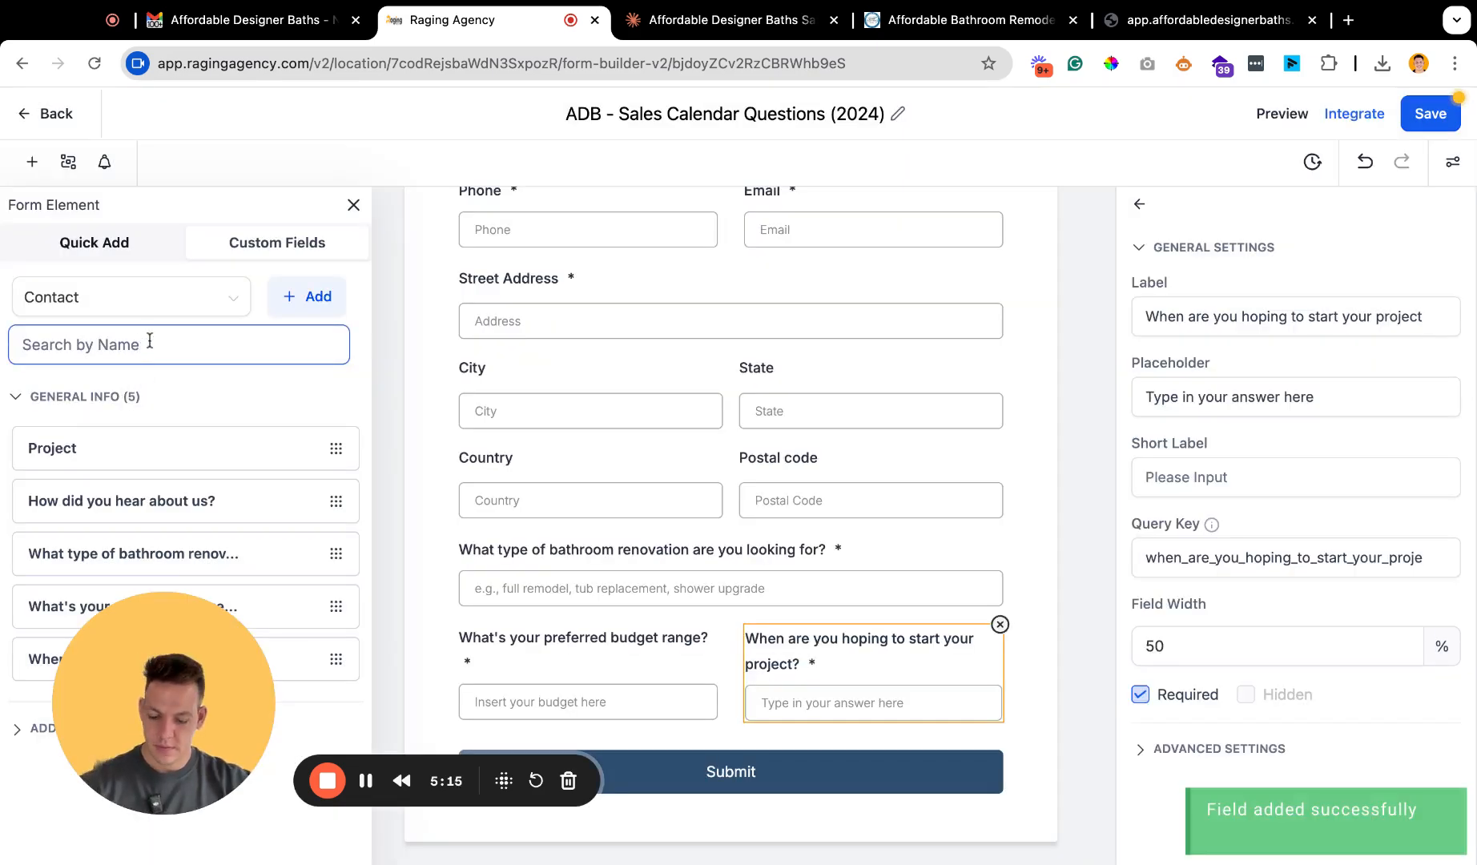
pyautogui.write('hear about Affordable Designer Baths?')
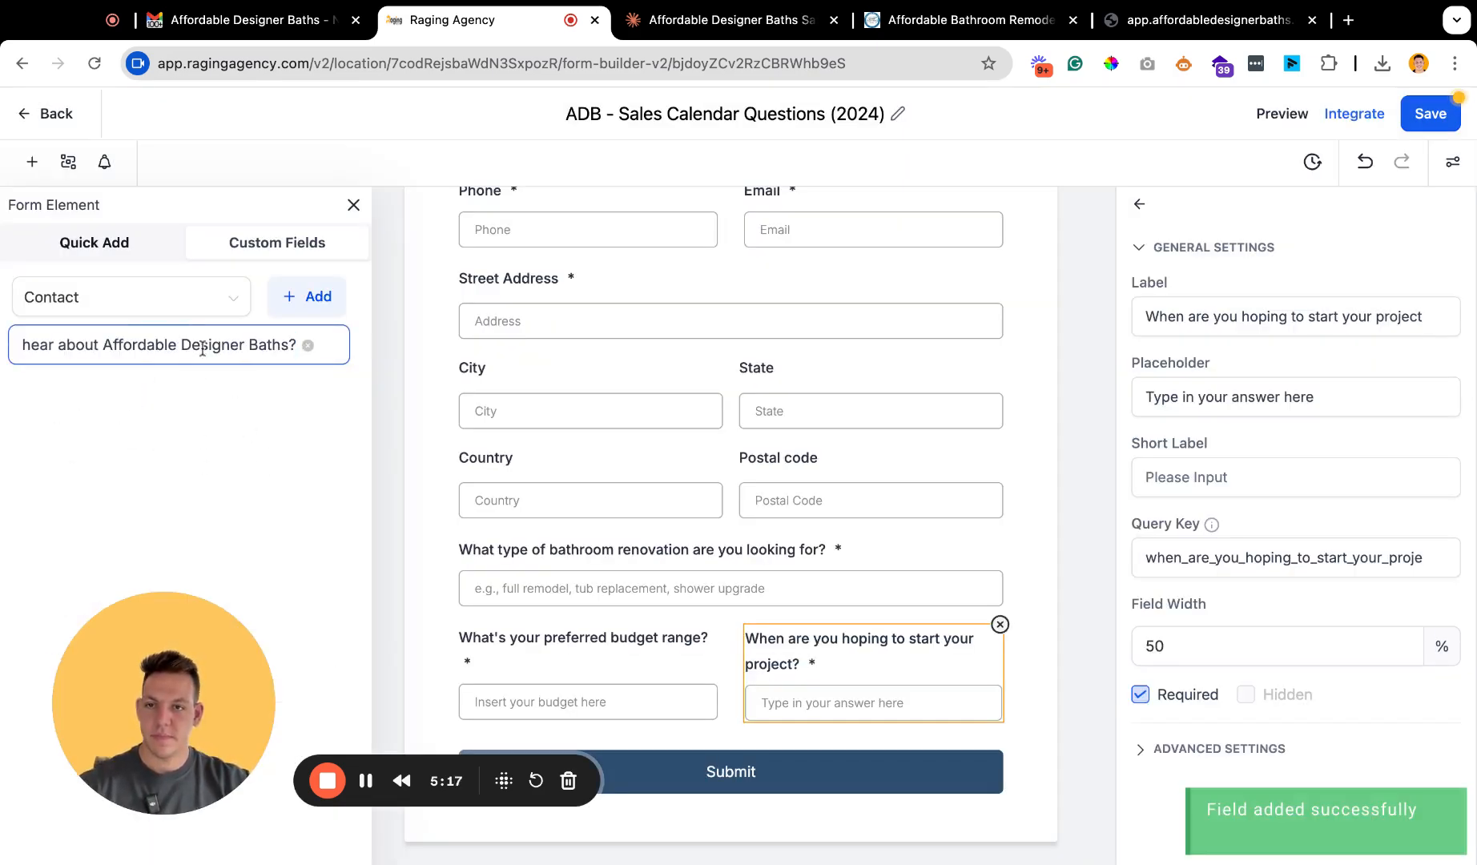
pyautogui.click(70, 444)
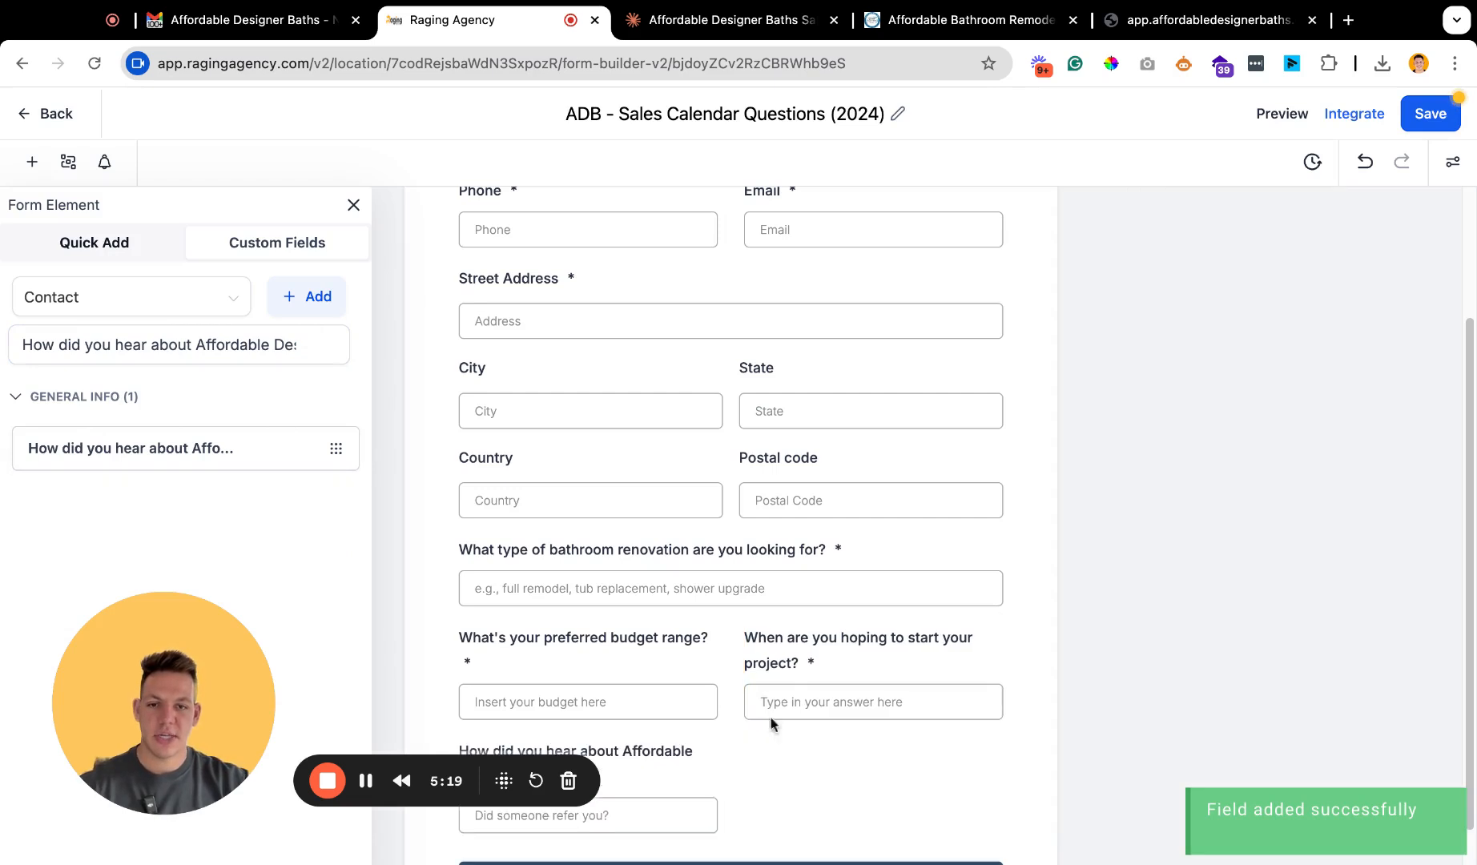
pyautogui.scroll(-2, 785, 736)
pyautogui.click(611, 678)
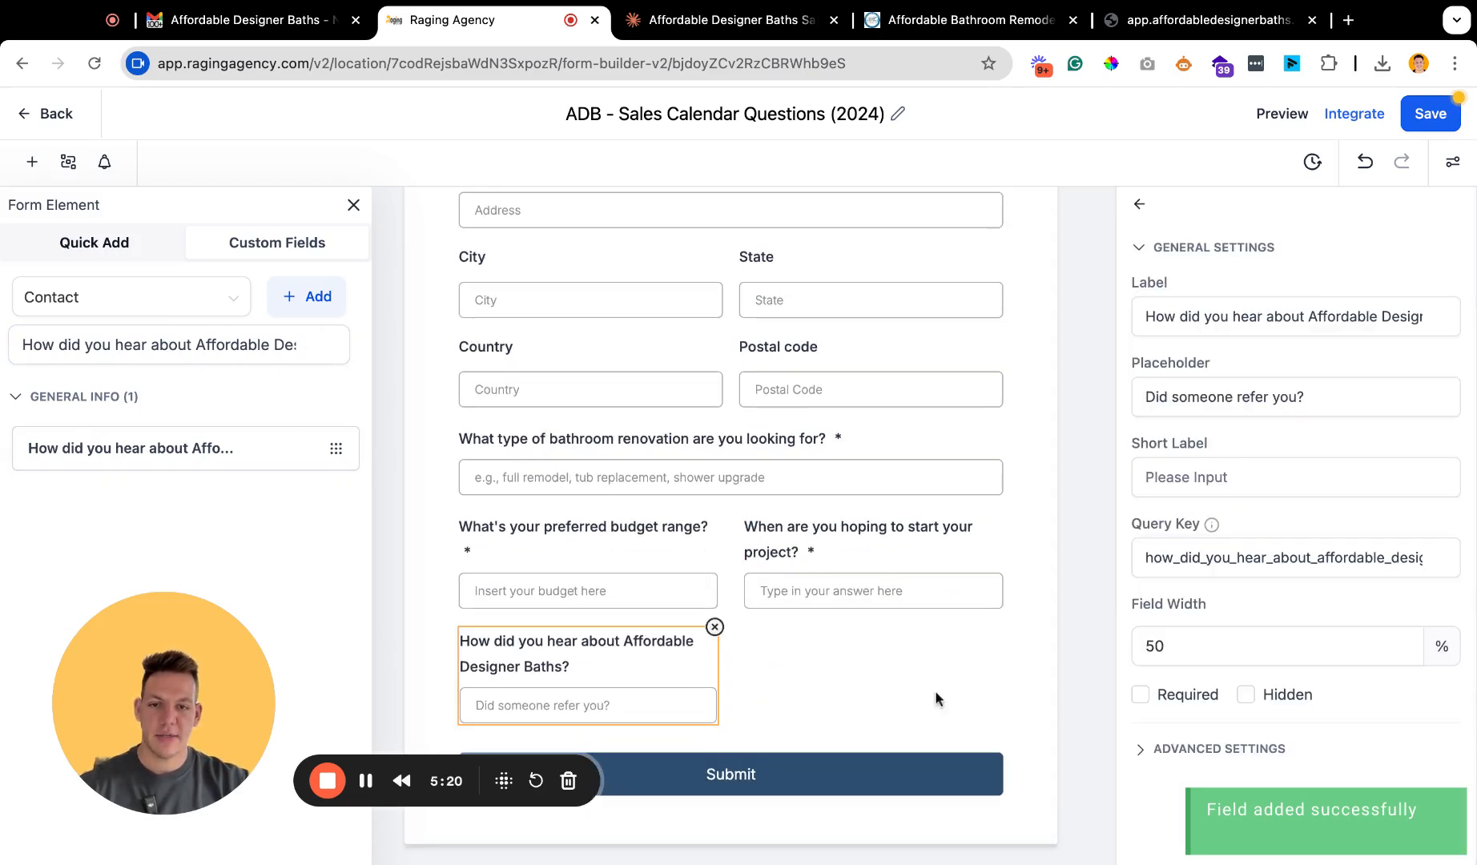
# Copy the question "Any specific features or designs you're interested in?" from the Claude list and return to the form builder.
pyautogui.click(682, 28)
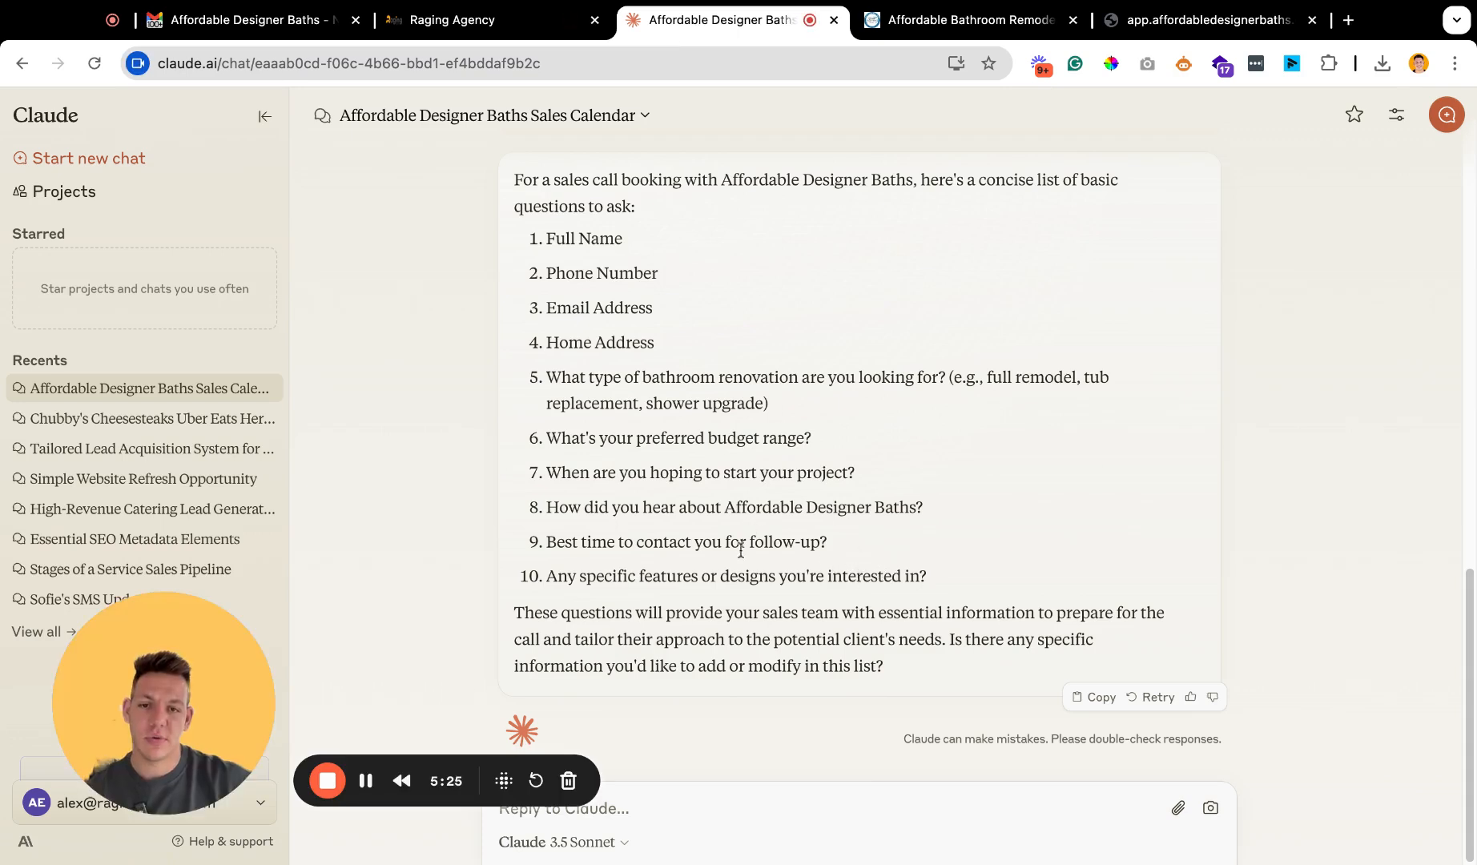
pyautogui.moveTo(942, 592); pyautogui.dragTo(547, 576)
pyautogui.hotkey('ctrl', 'c')
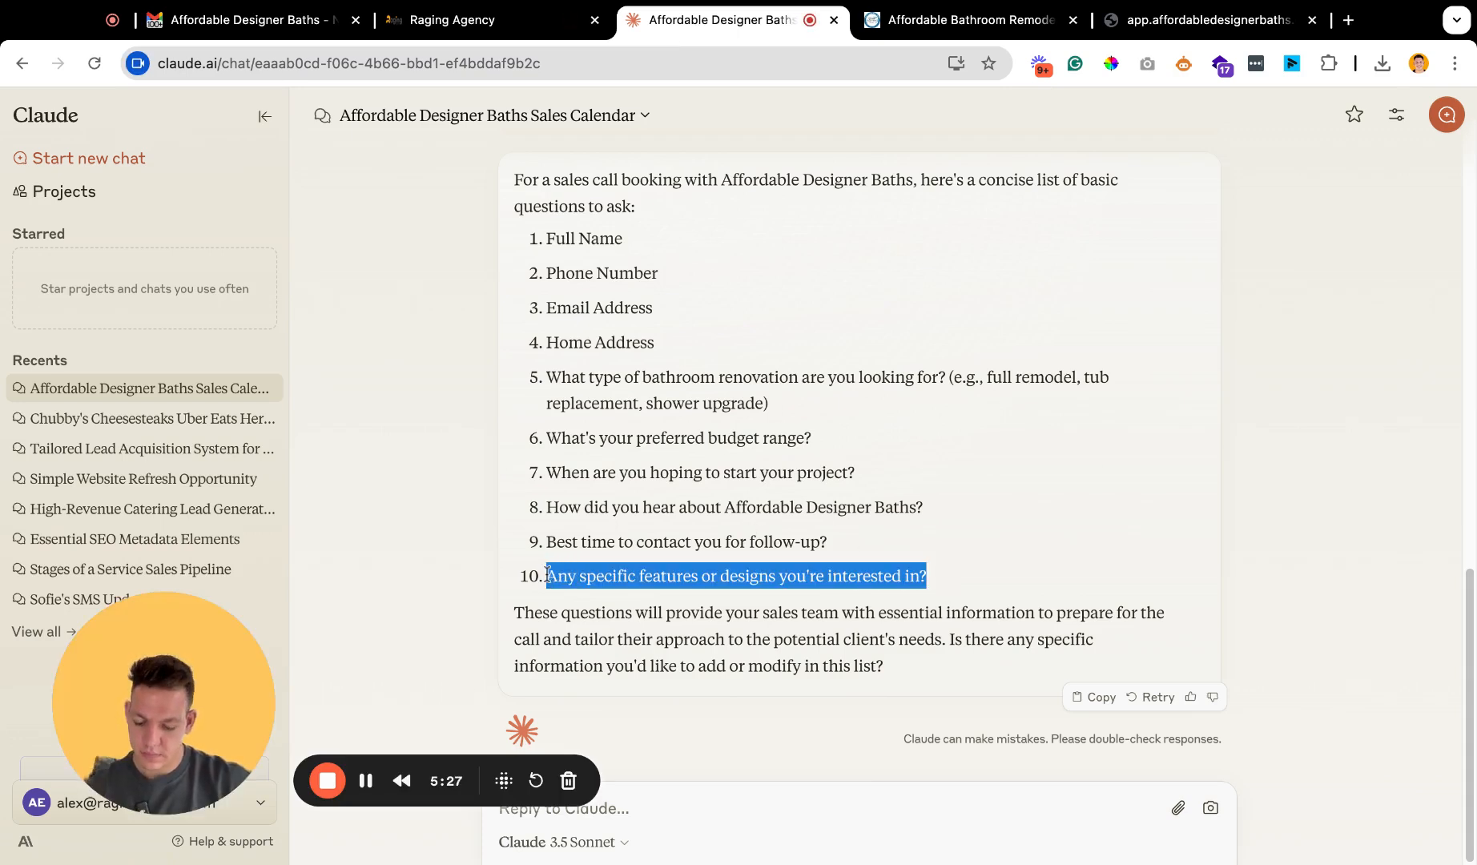
pyautogui.click(448, 19)
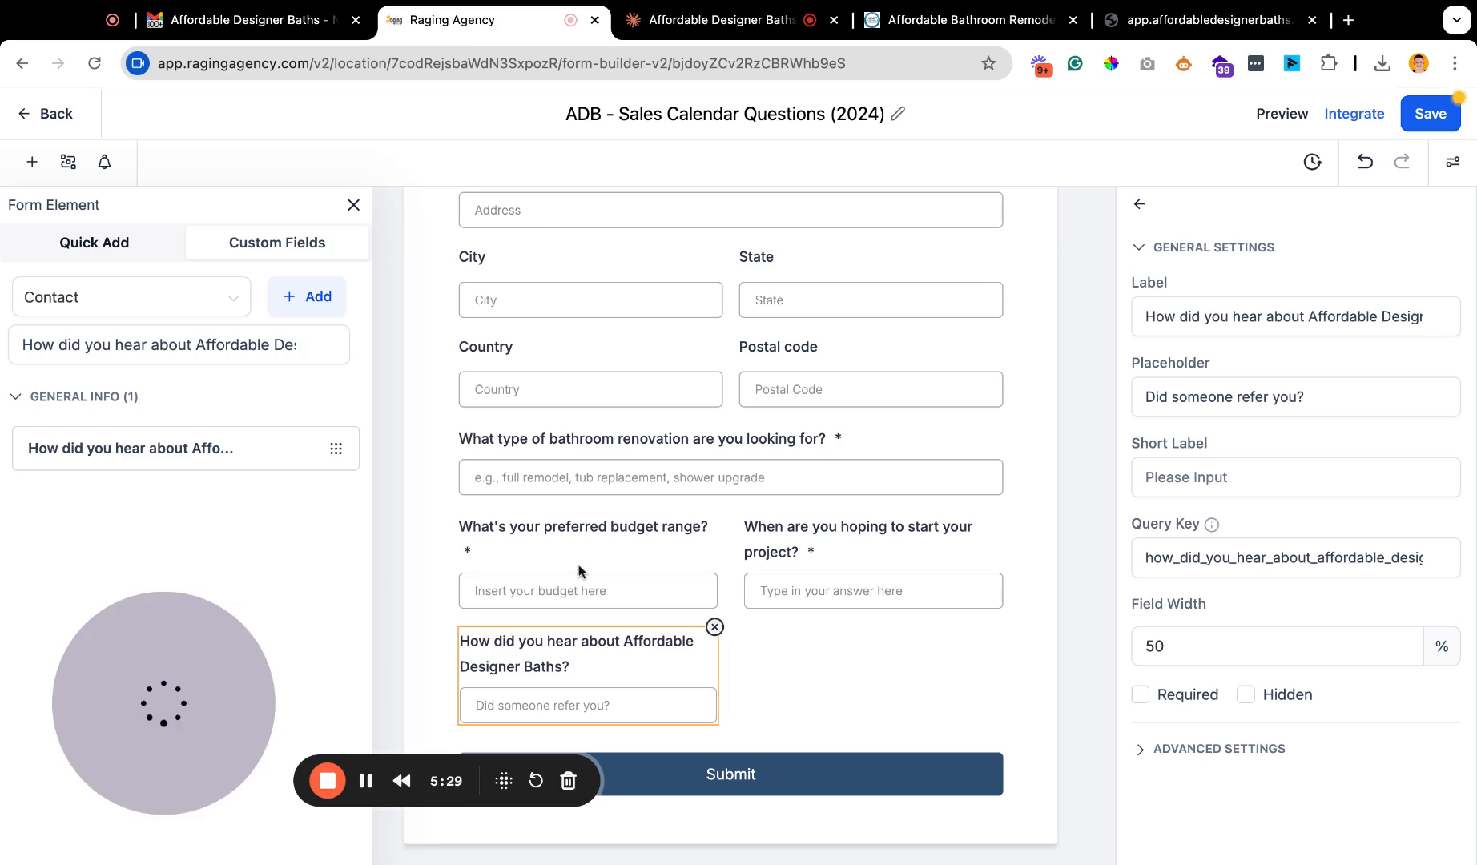
# Search the custom fields for the copied question and start a Multi Line custom field named "Any specific features or designs you're interested in?".
pyautogui.click(309, 348)
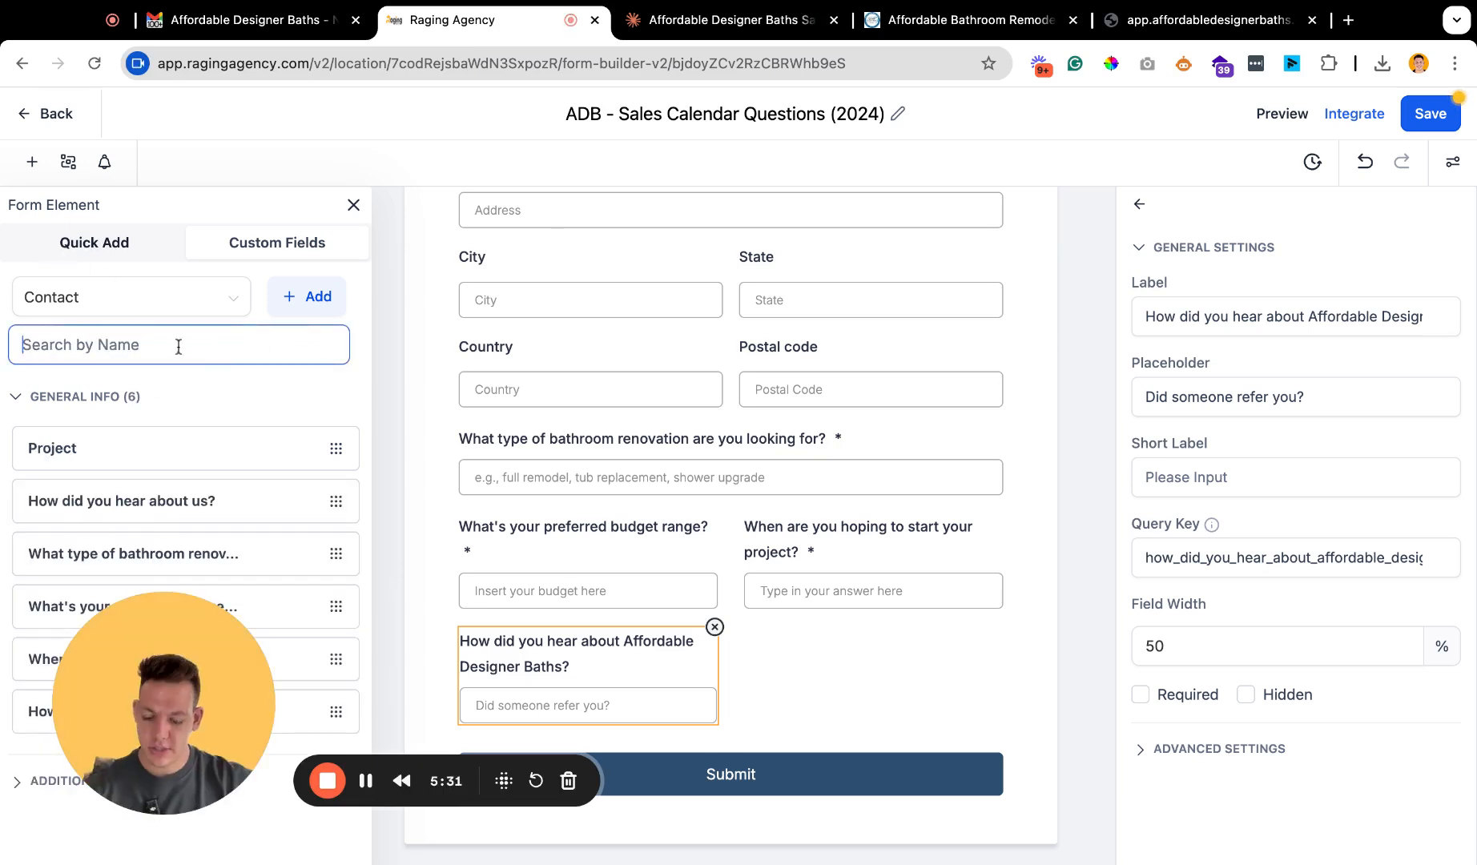
pyautogui.hotkey('ctrl', 'v')
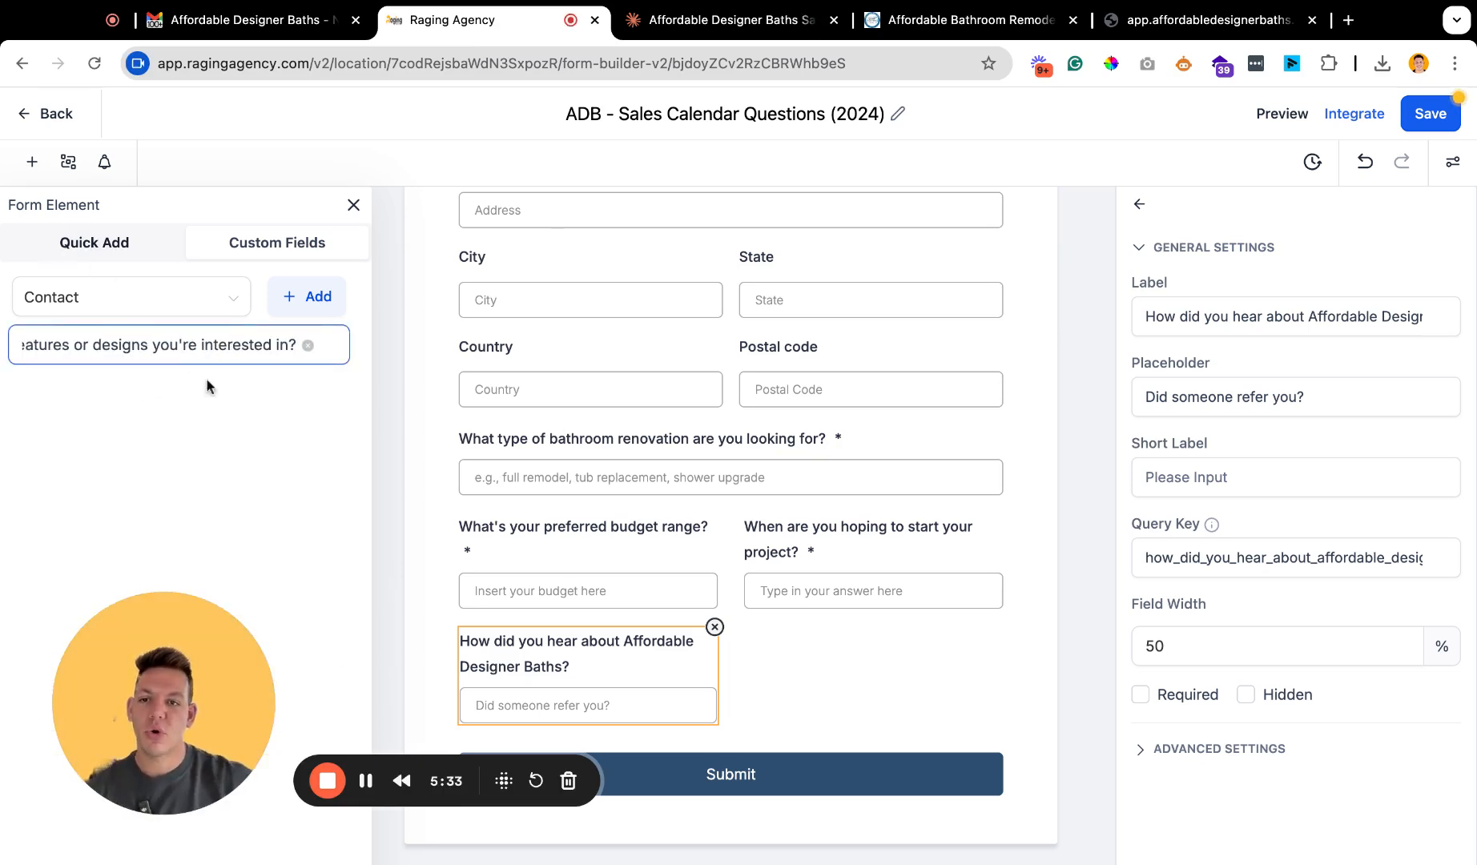
pyautogui.click(307, 296)
pyautogui.click(548, 320)
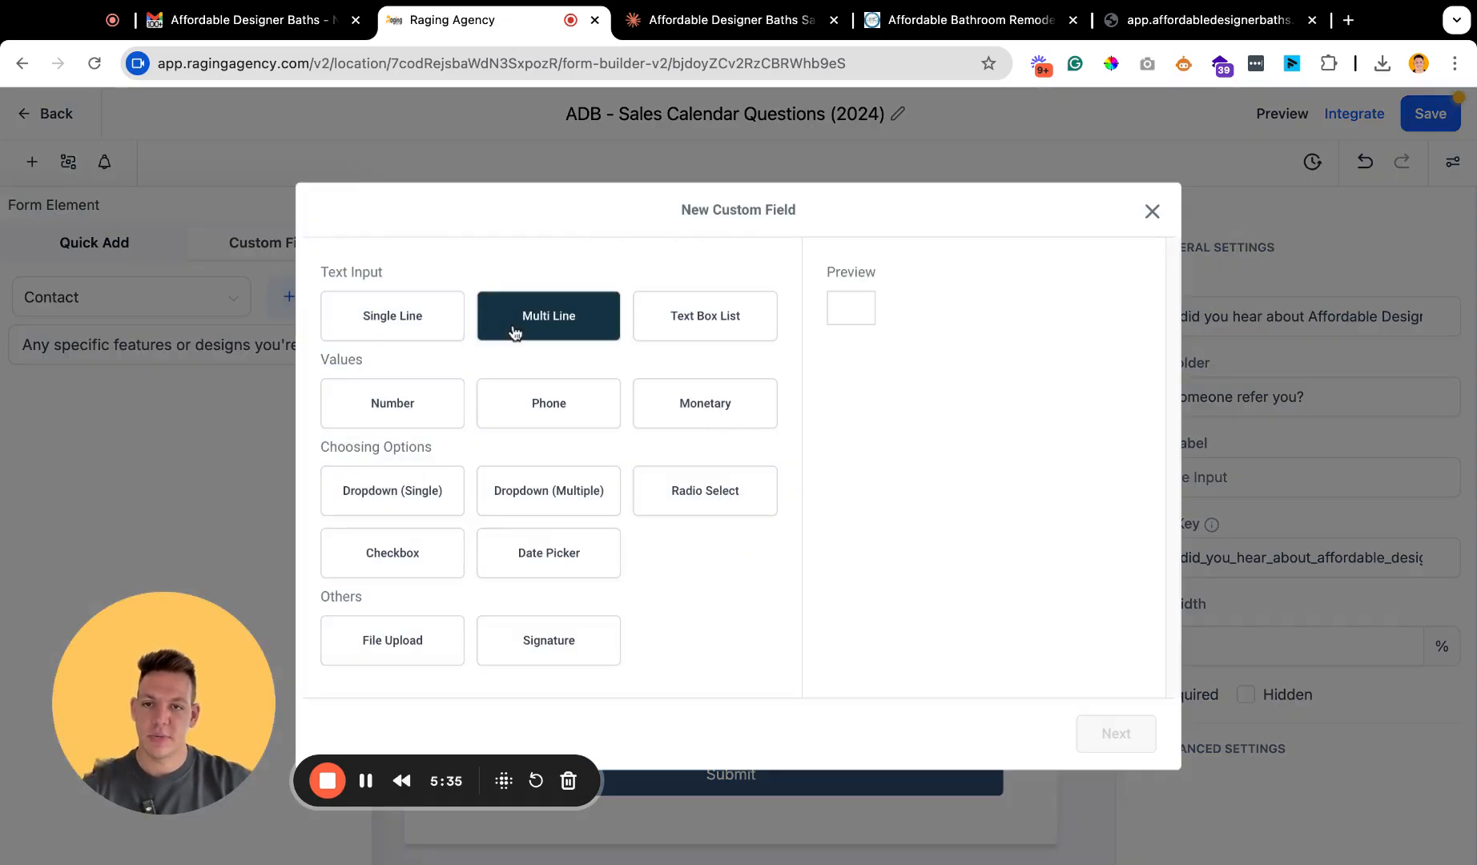
pyautogui.click(1116, 732)
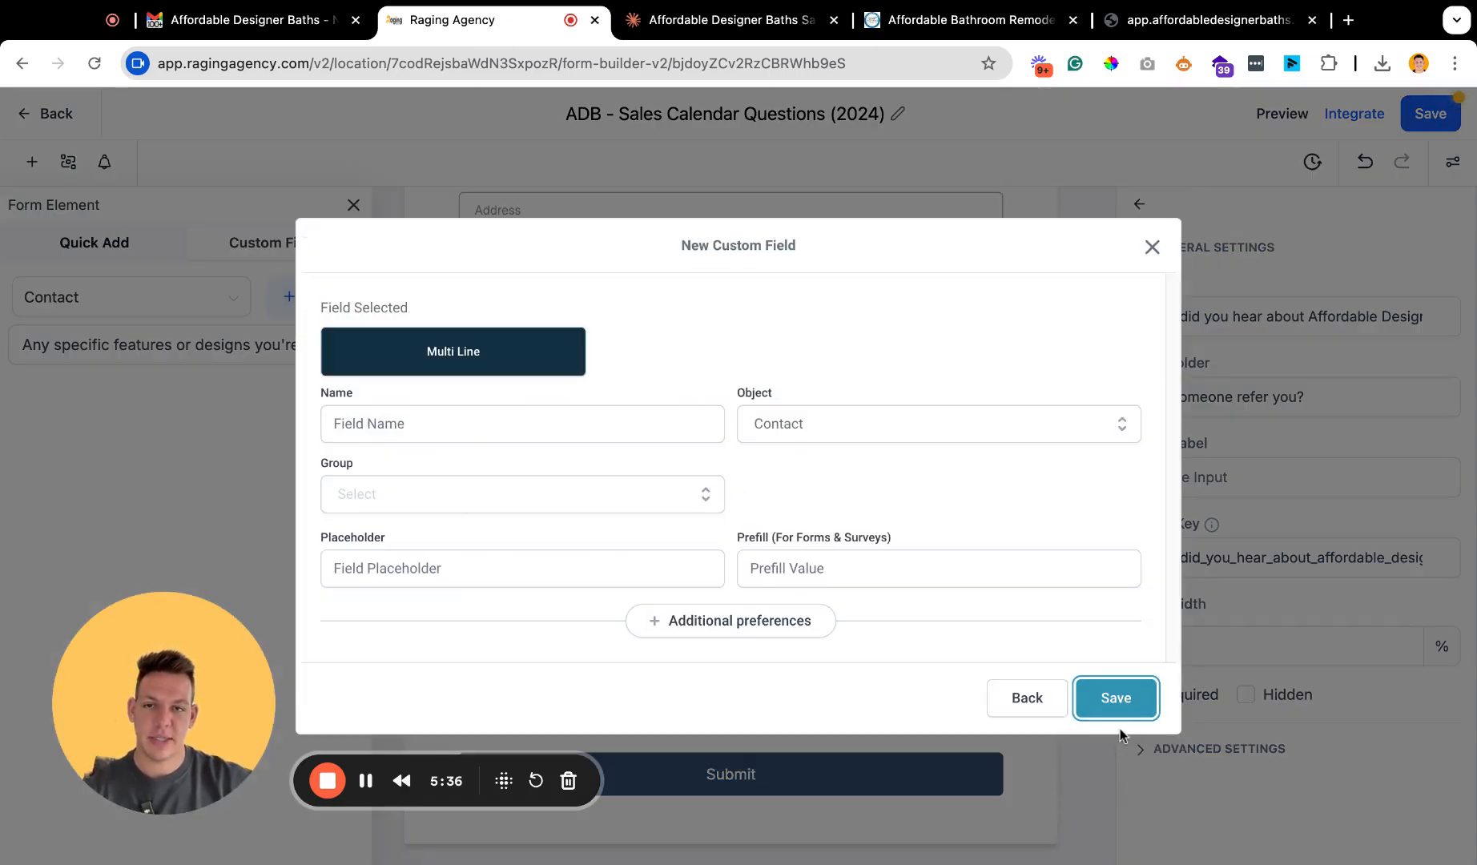
pyautogui.click(384, 421)
pyautogui.hotkey('ctrl', 'v')
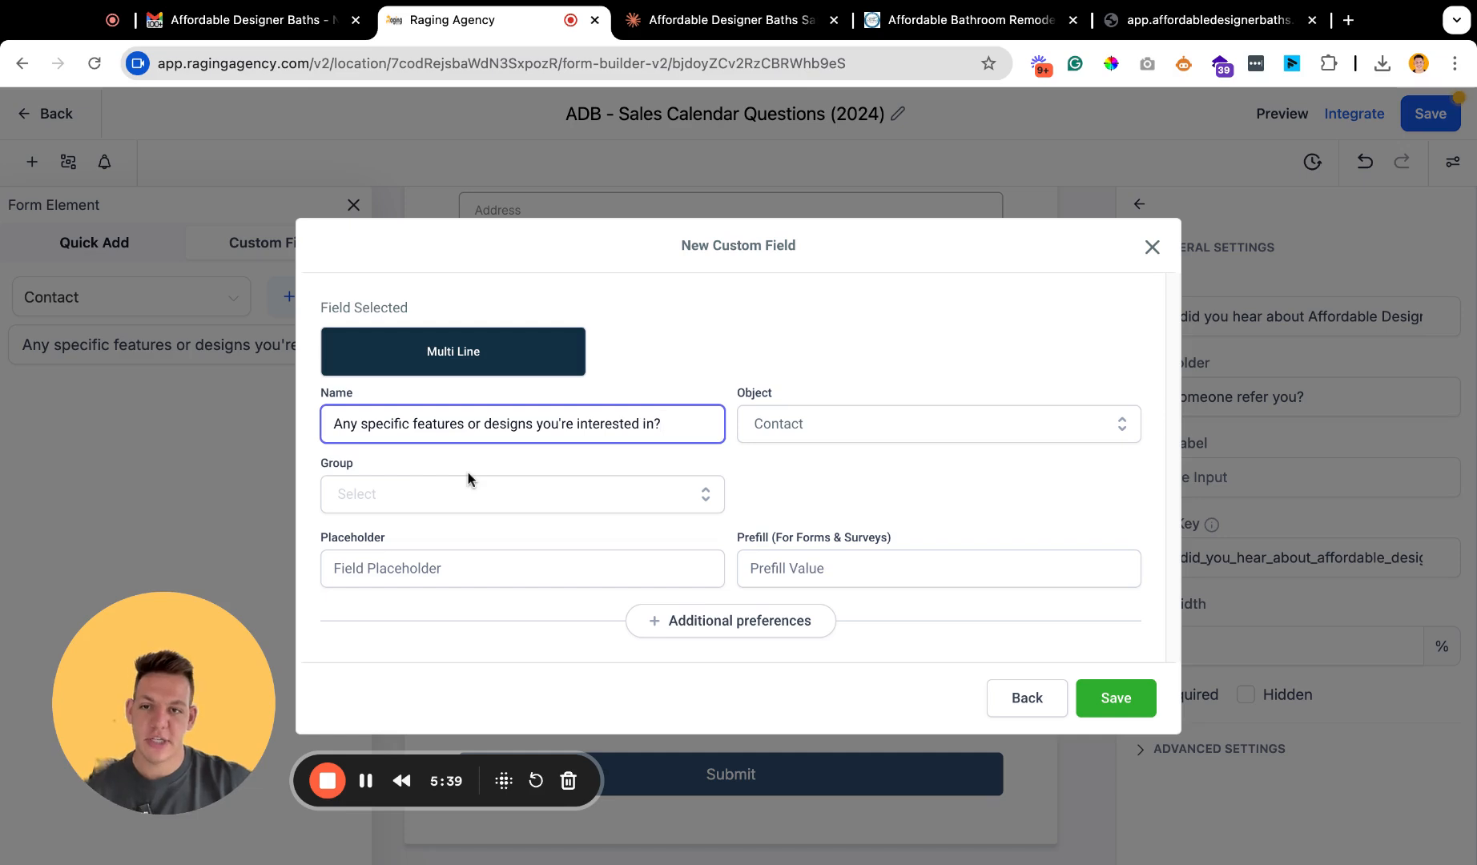
# Assign the features and designs field to the General Info group and save it.
pyautogui.click(494, 505)
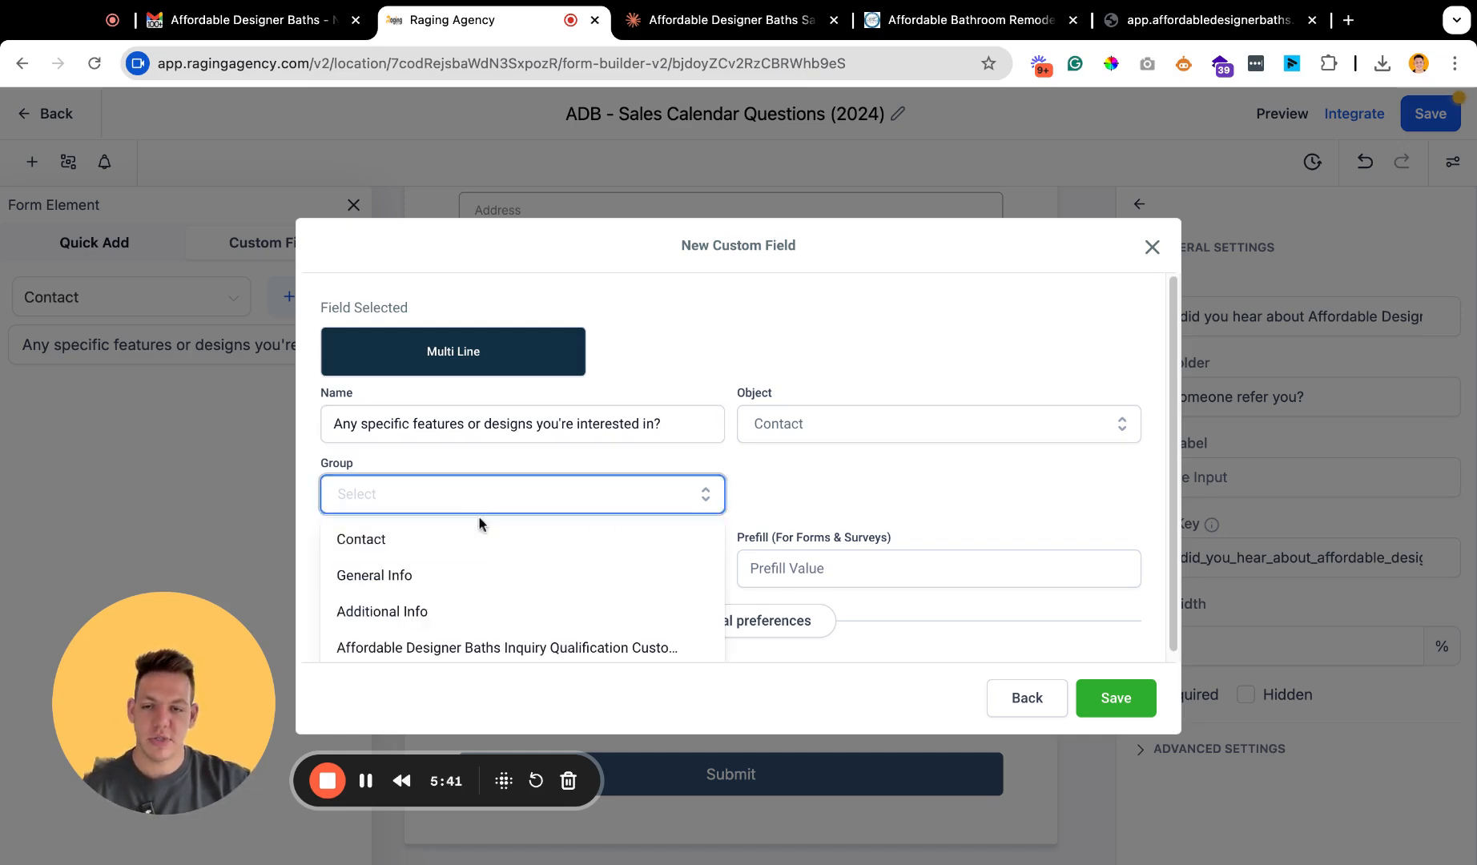
pyautogui.click(449, 574)
pyautogui.click(1141, 702)
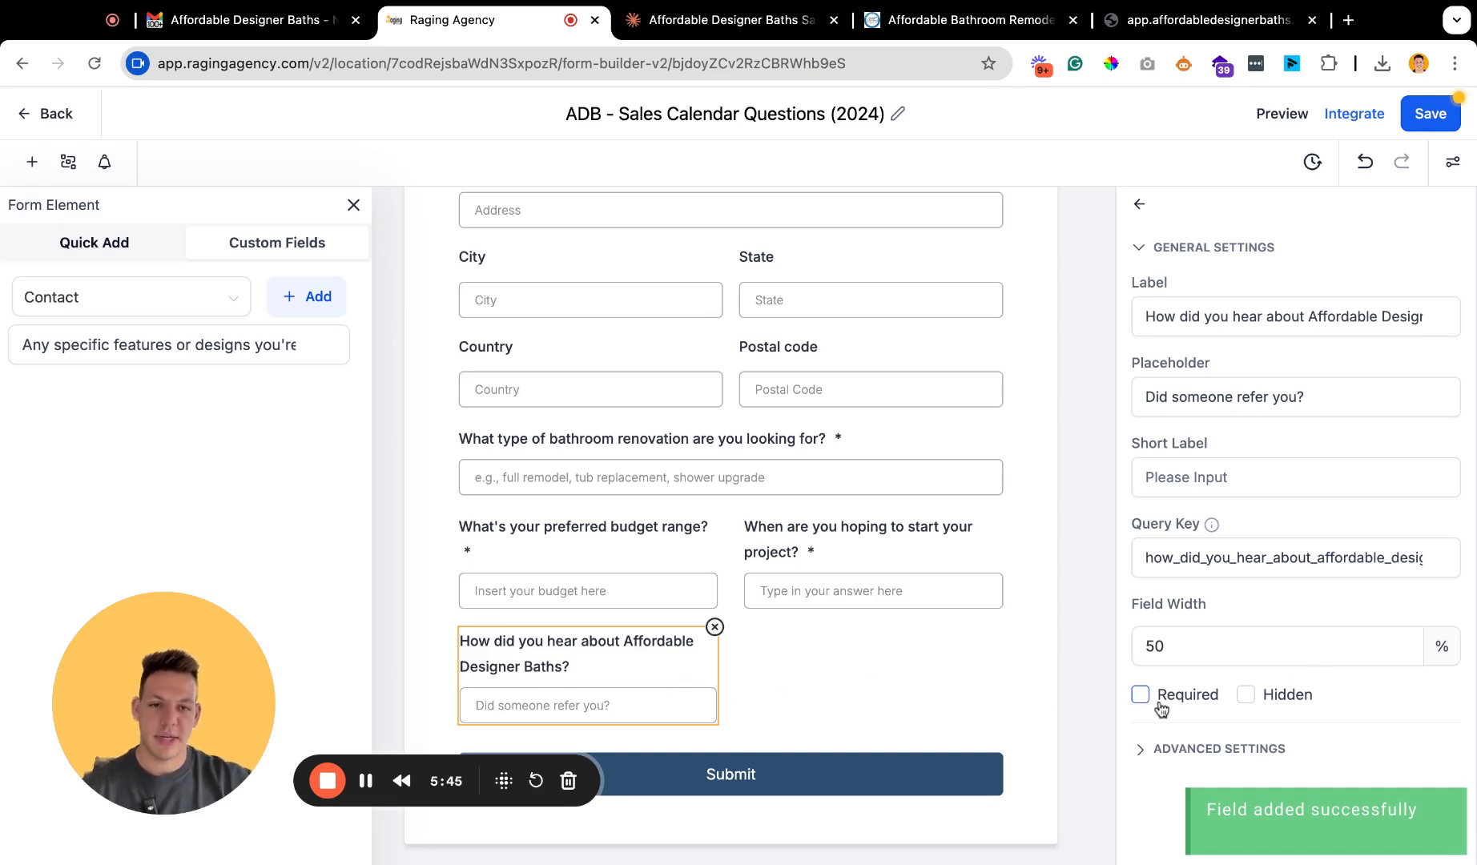
# Set the width of the "How did you hear about Affordable Designer Baths?" field to 100% and save the form.
pyautogui.doubleClick(1209, 645)
pyautogui.write('100')
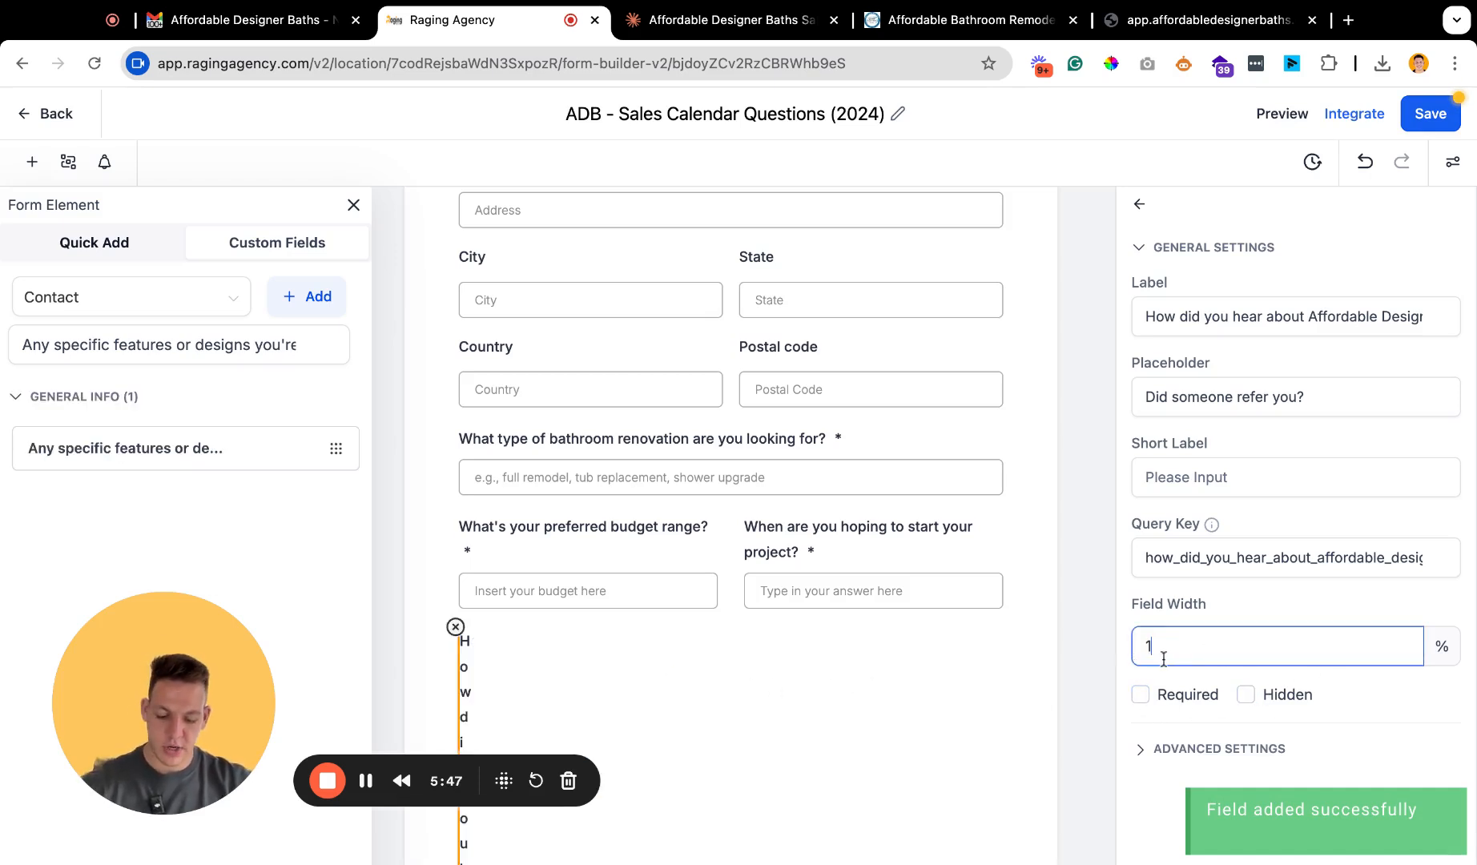
pyautogui.click(1077, 699)
pyautogui.click(811, 682)
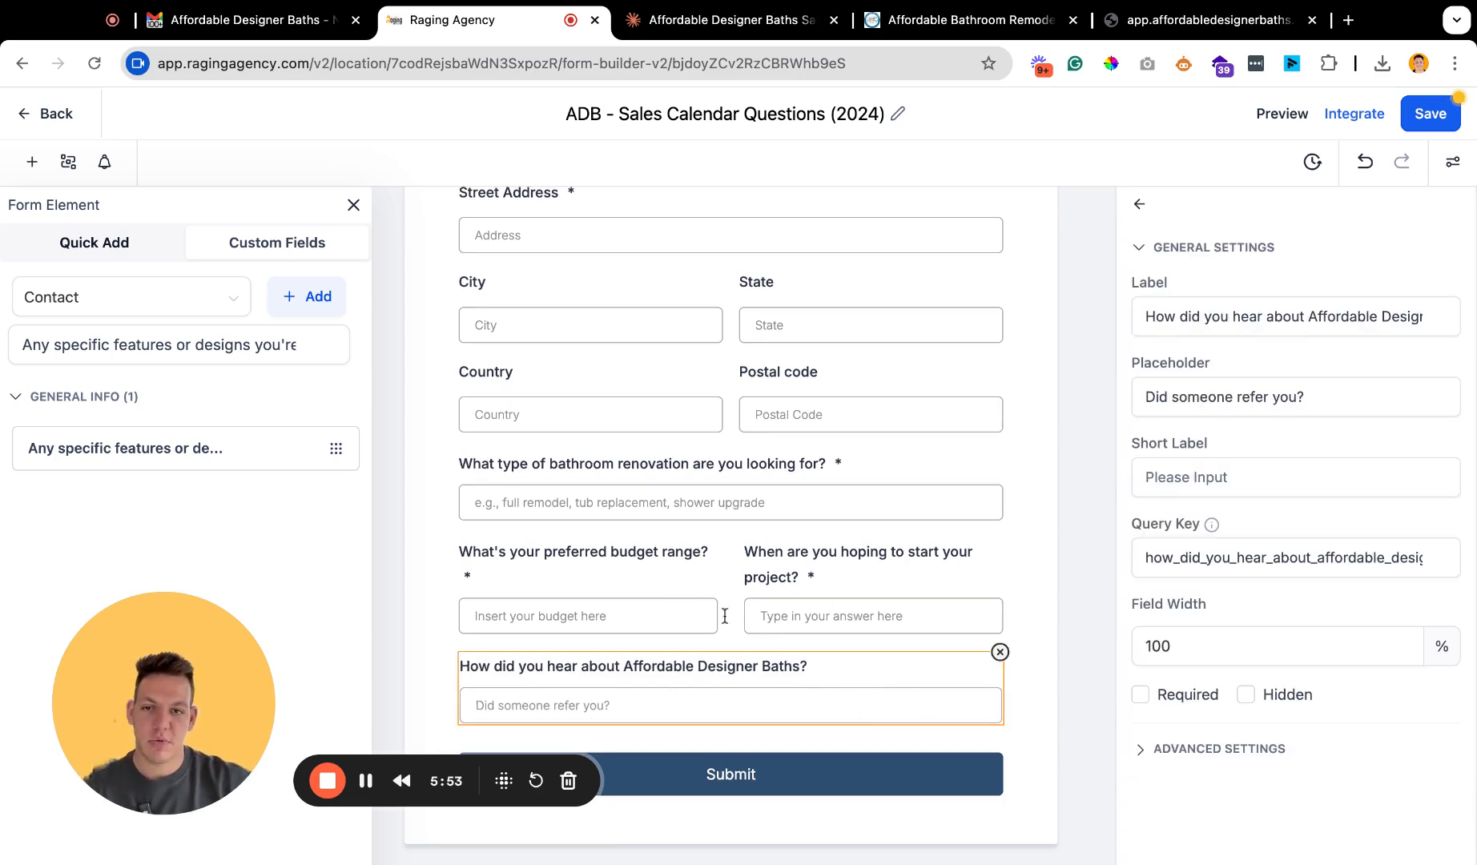
pyautogui.click(1433, 114)
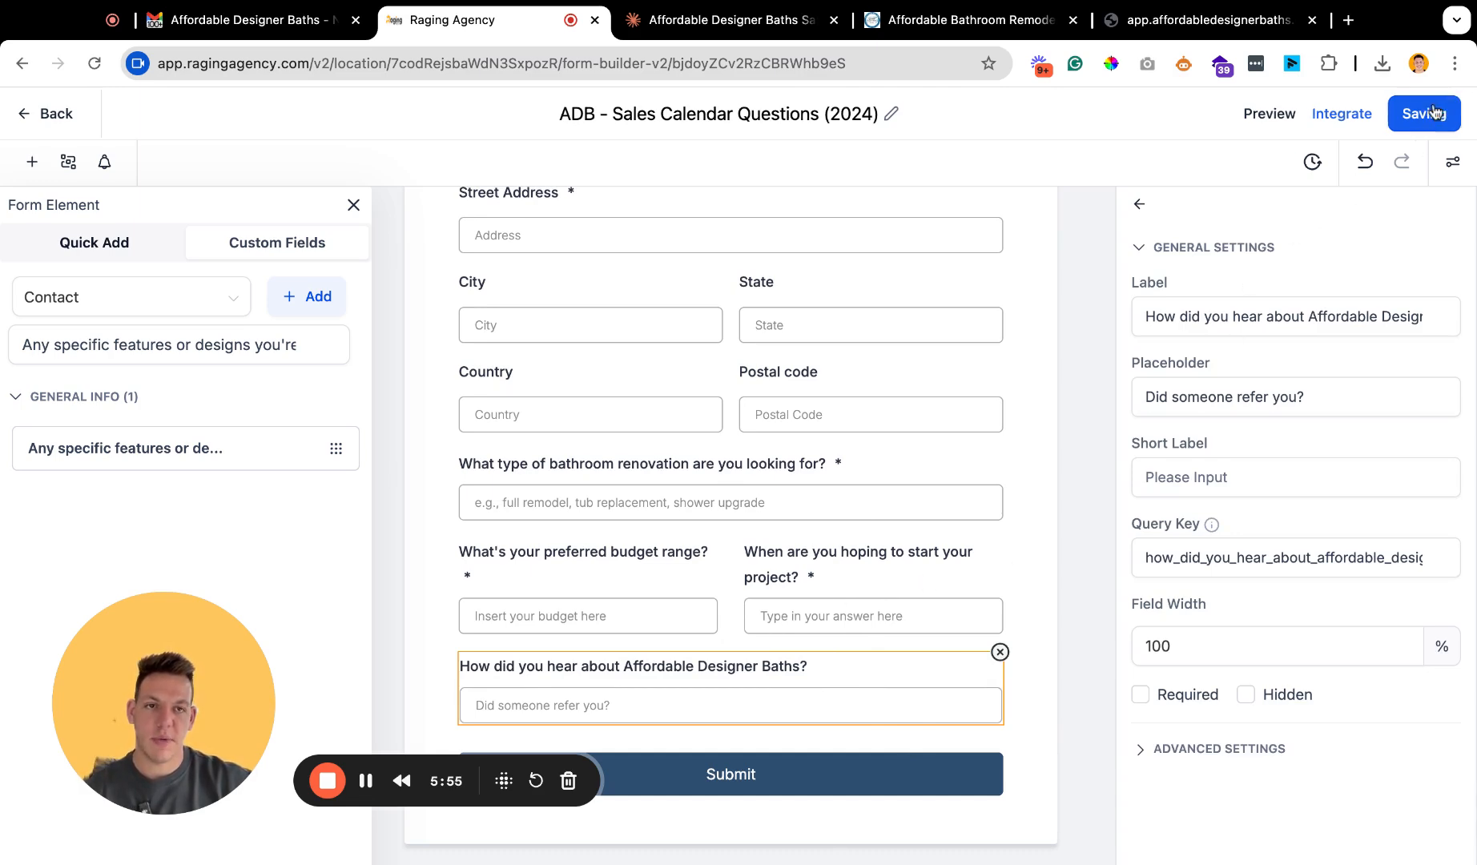
# Review the saved form's fields from start to end and return to the forms list.
pyautogui.scroll(5, 718, 395)
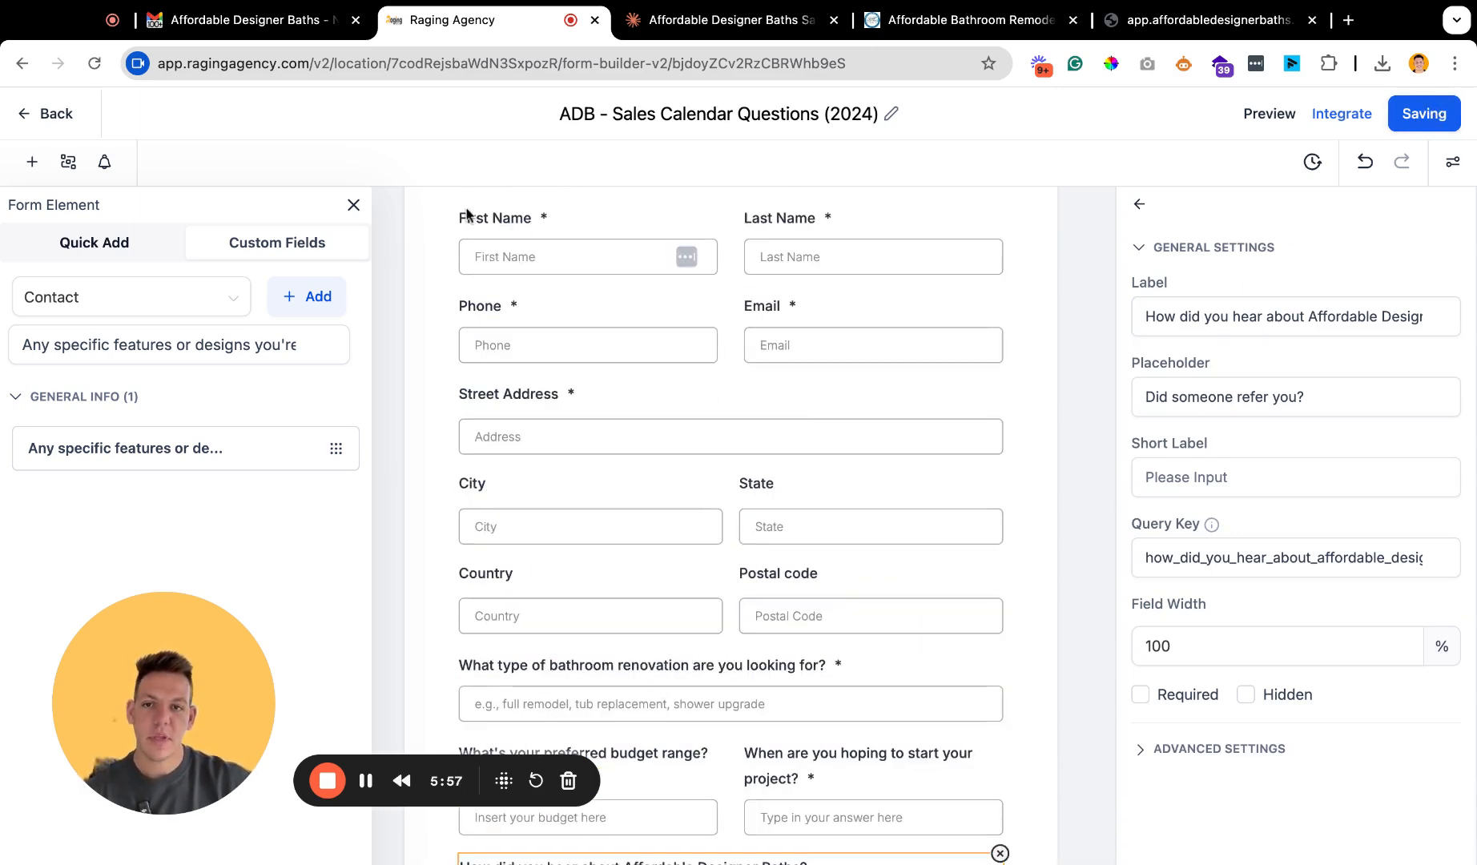
pyautogui.scroll(-3, 695, 288)
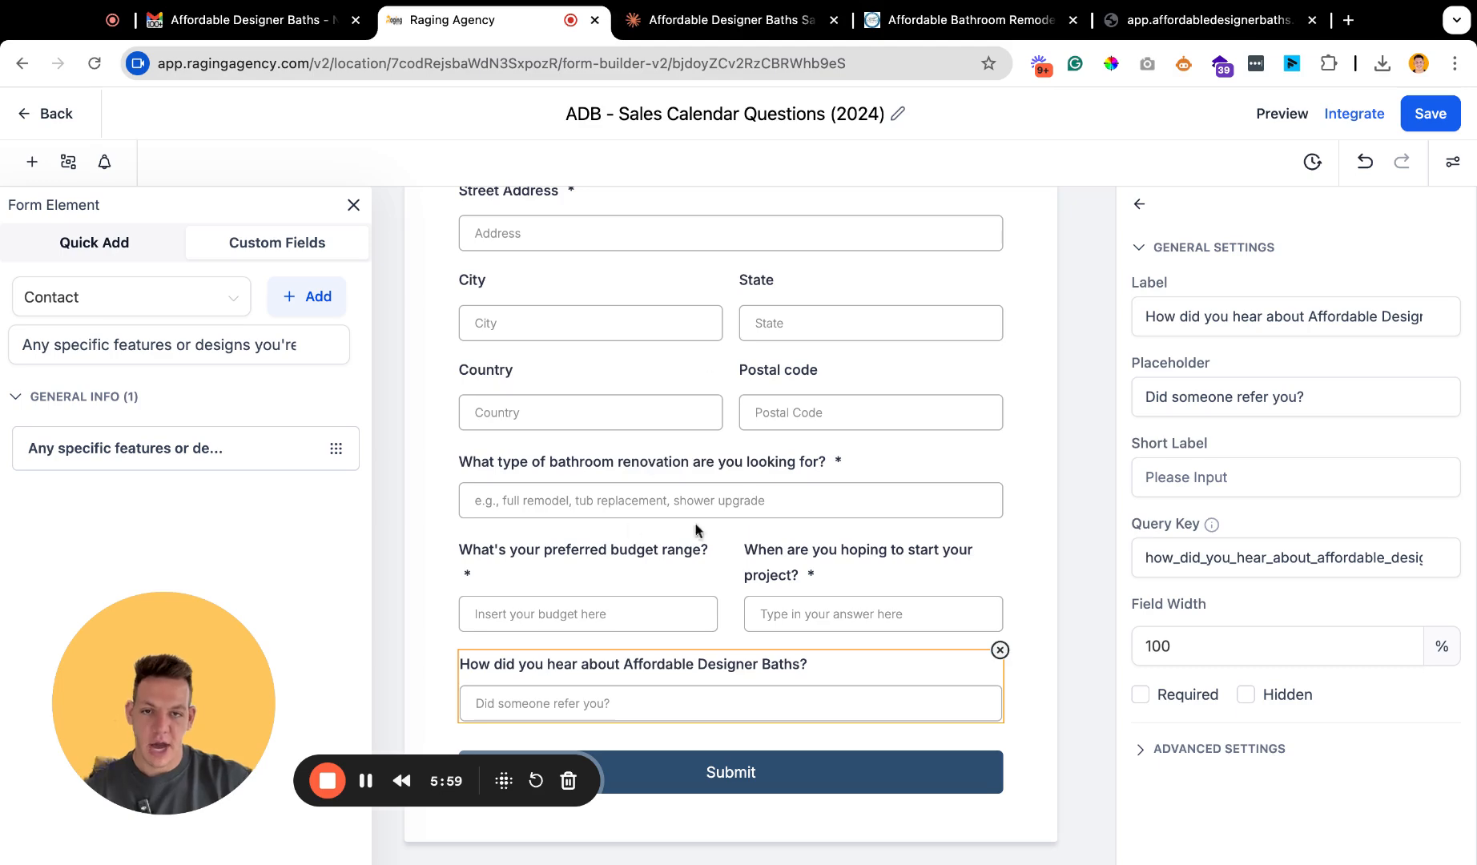
pyautogui.scroll(4, 603, 257)
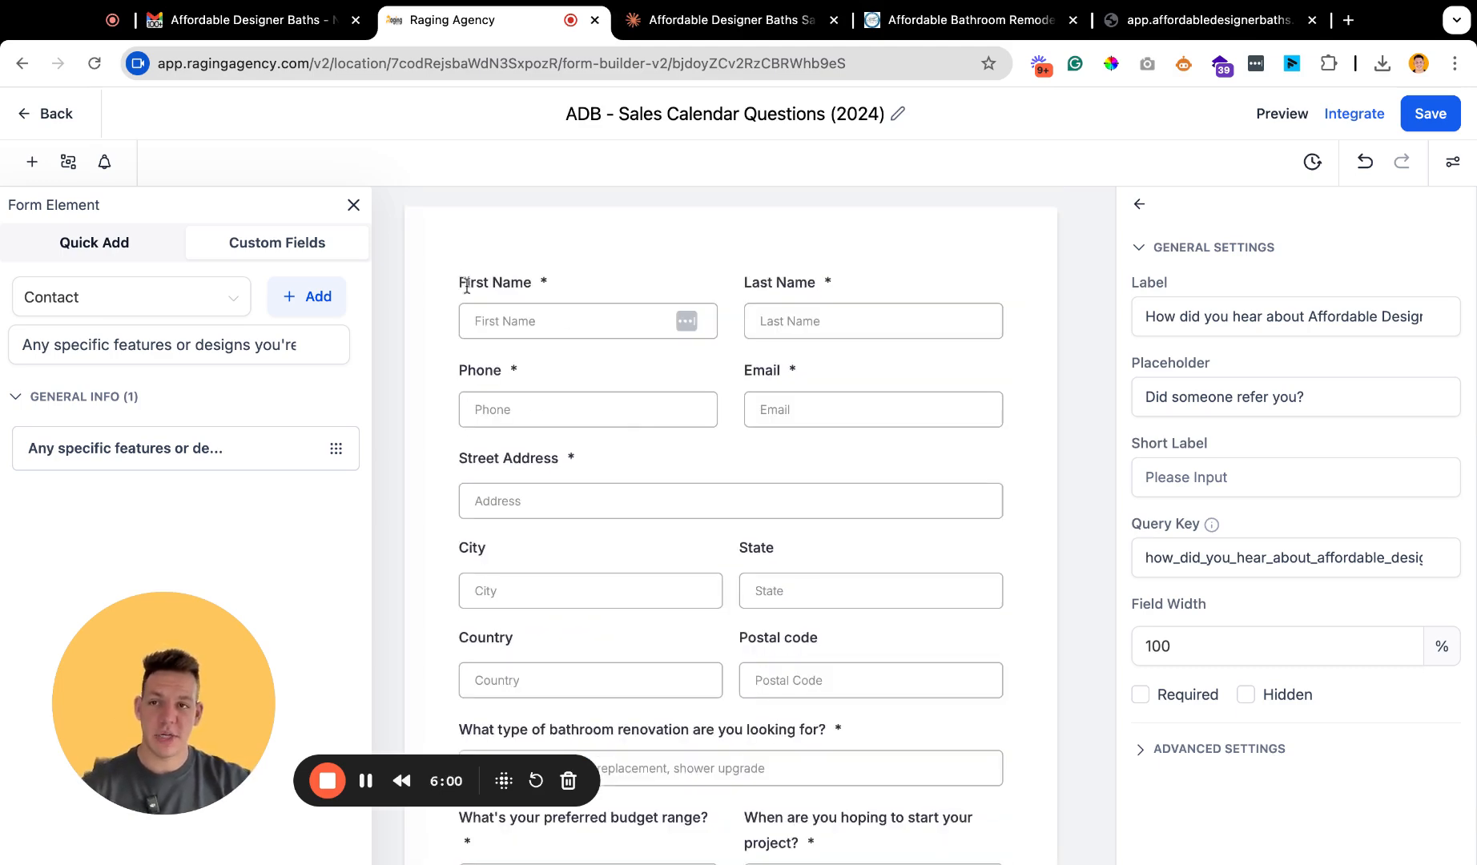
pyautogui.click(47, 116)
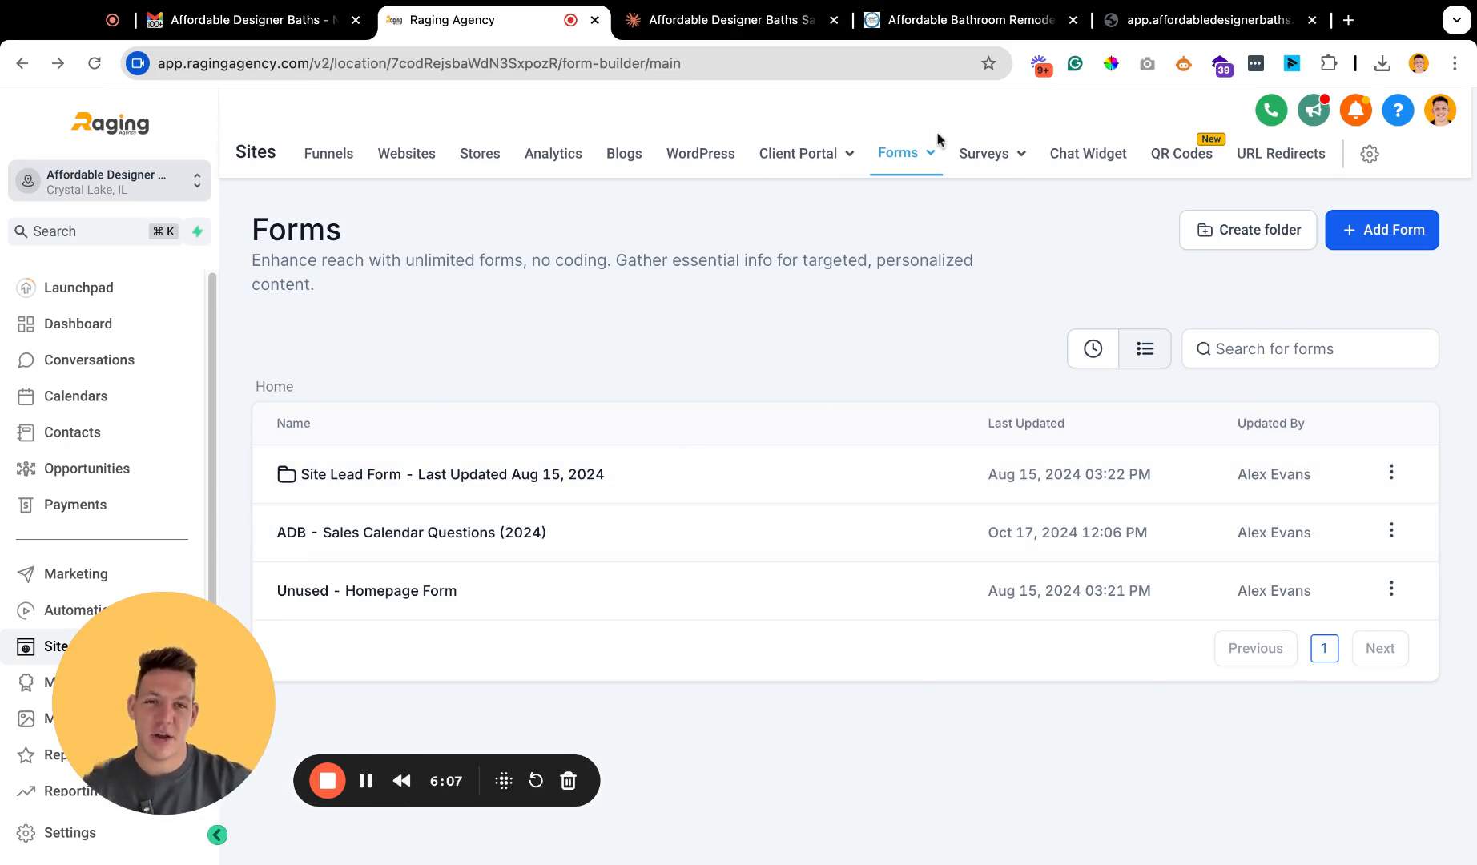
pyautogui.moveTo(921, 152)
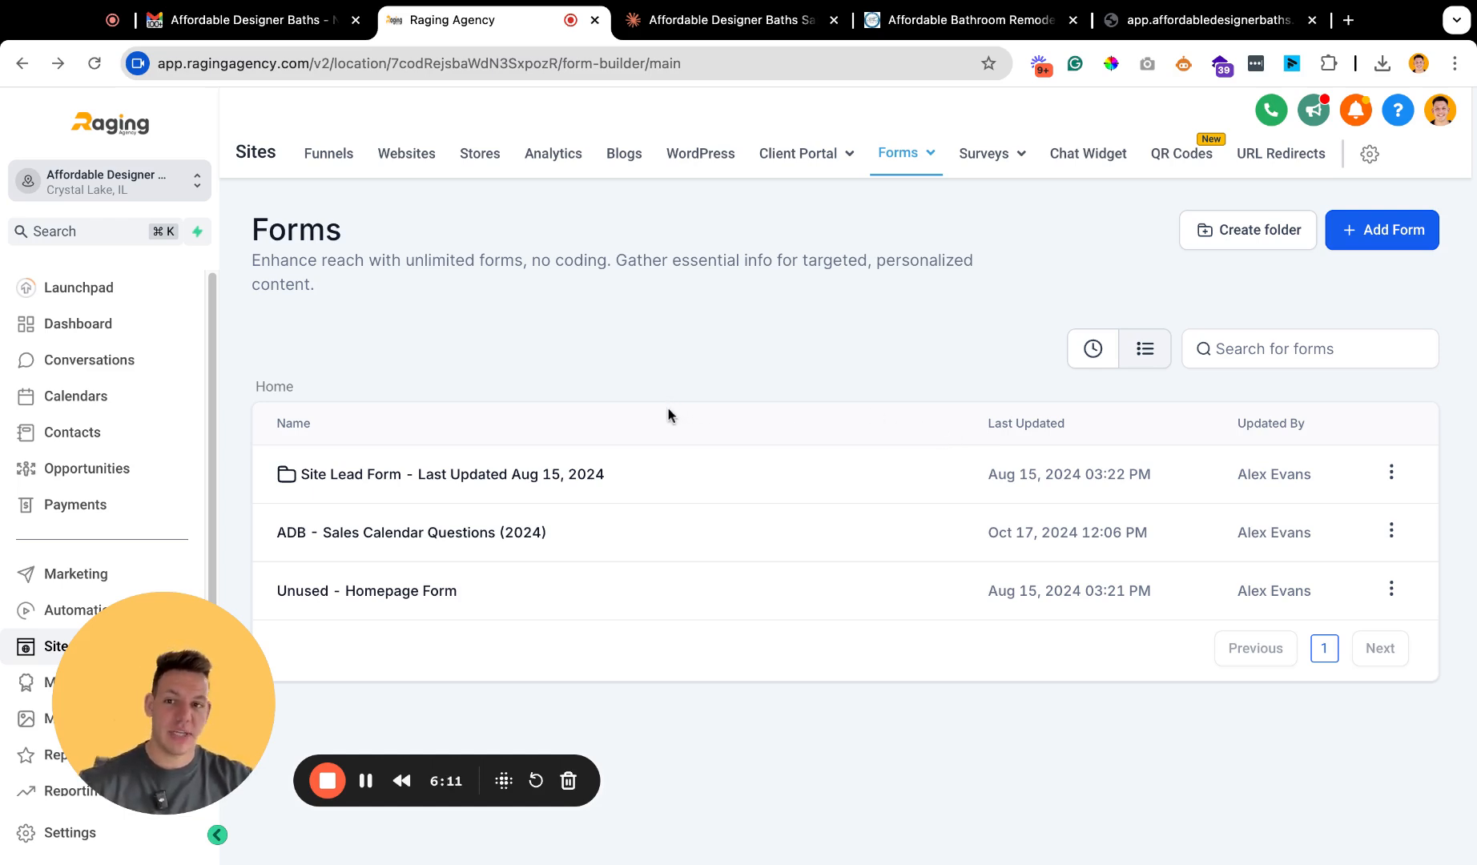
pyautogui.moveTo(187, 674); pyautogui.dragTo(355, 696)
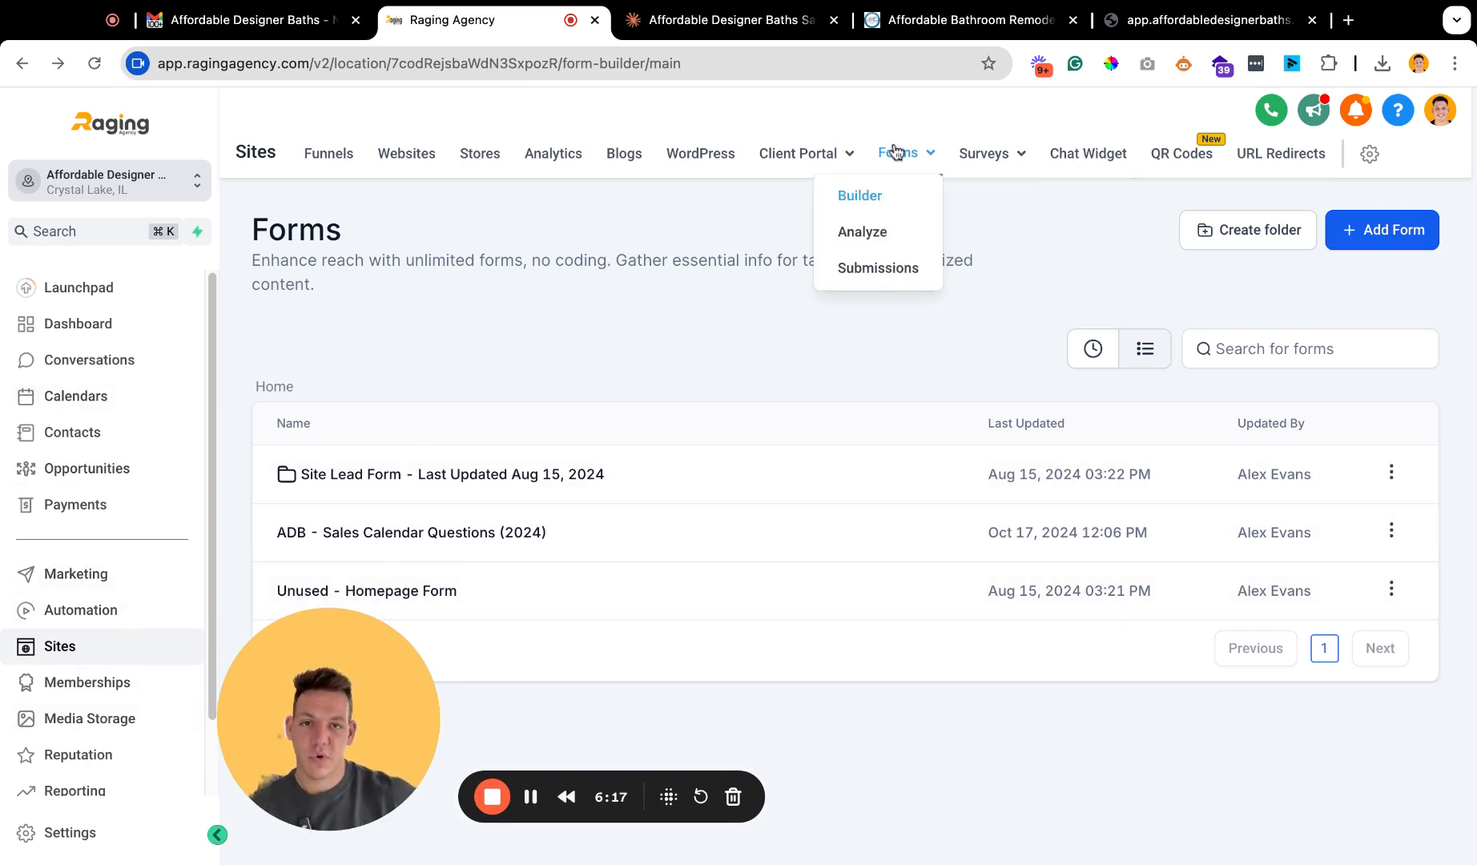
# Go to the calendar settings and open the Affordable Designer Baths Sales Call calendar for editing.
pyautogui.click(111, 408)
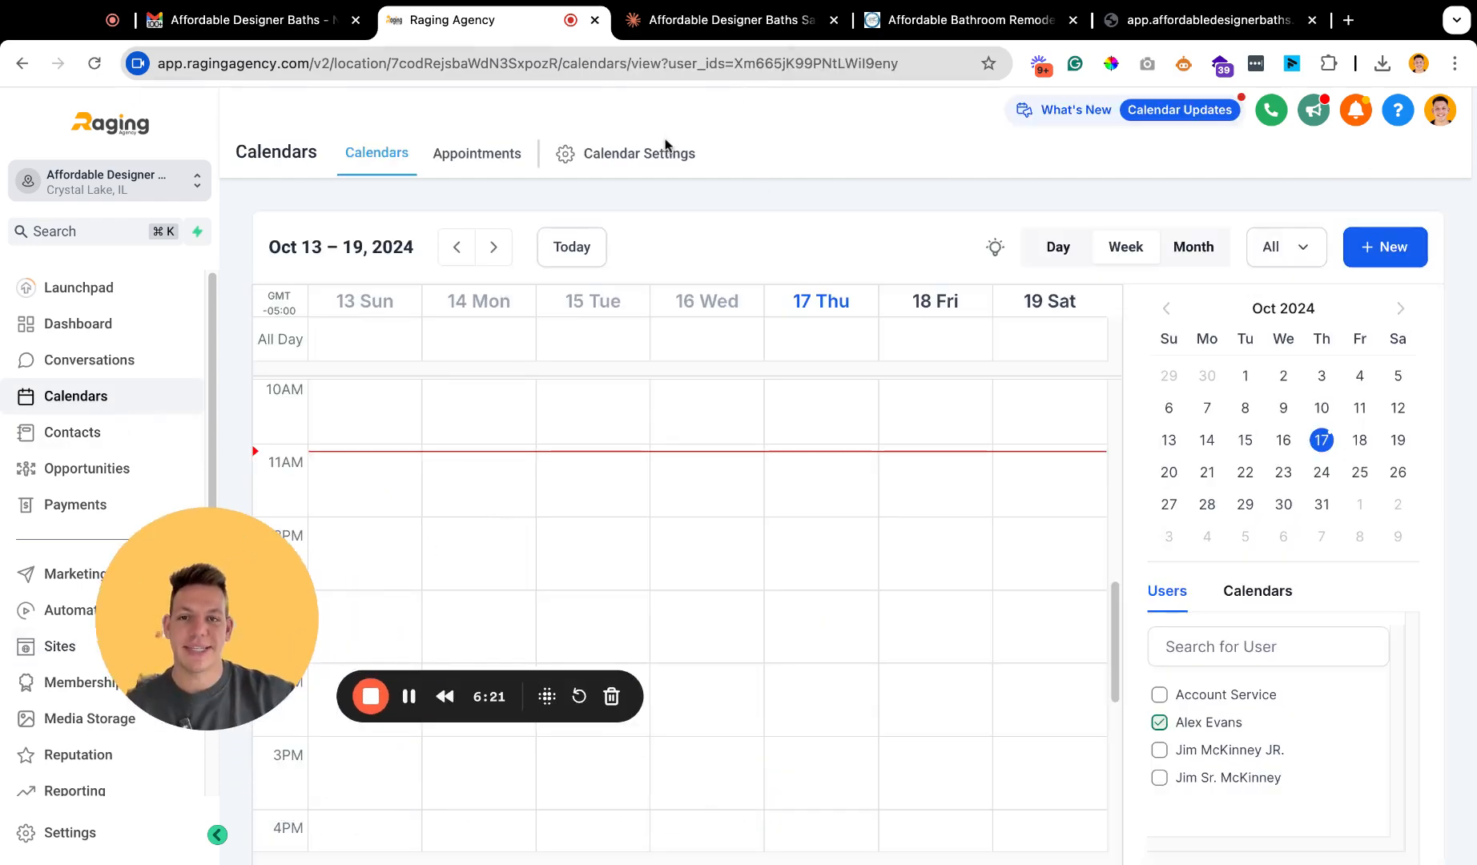
pyautogui.click(664, 156)
pyautogui.moveTo(232, 608); pyautogui.dragTo(146, 691)
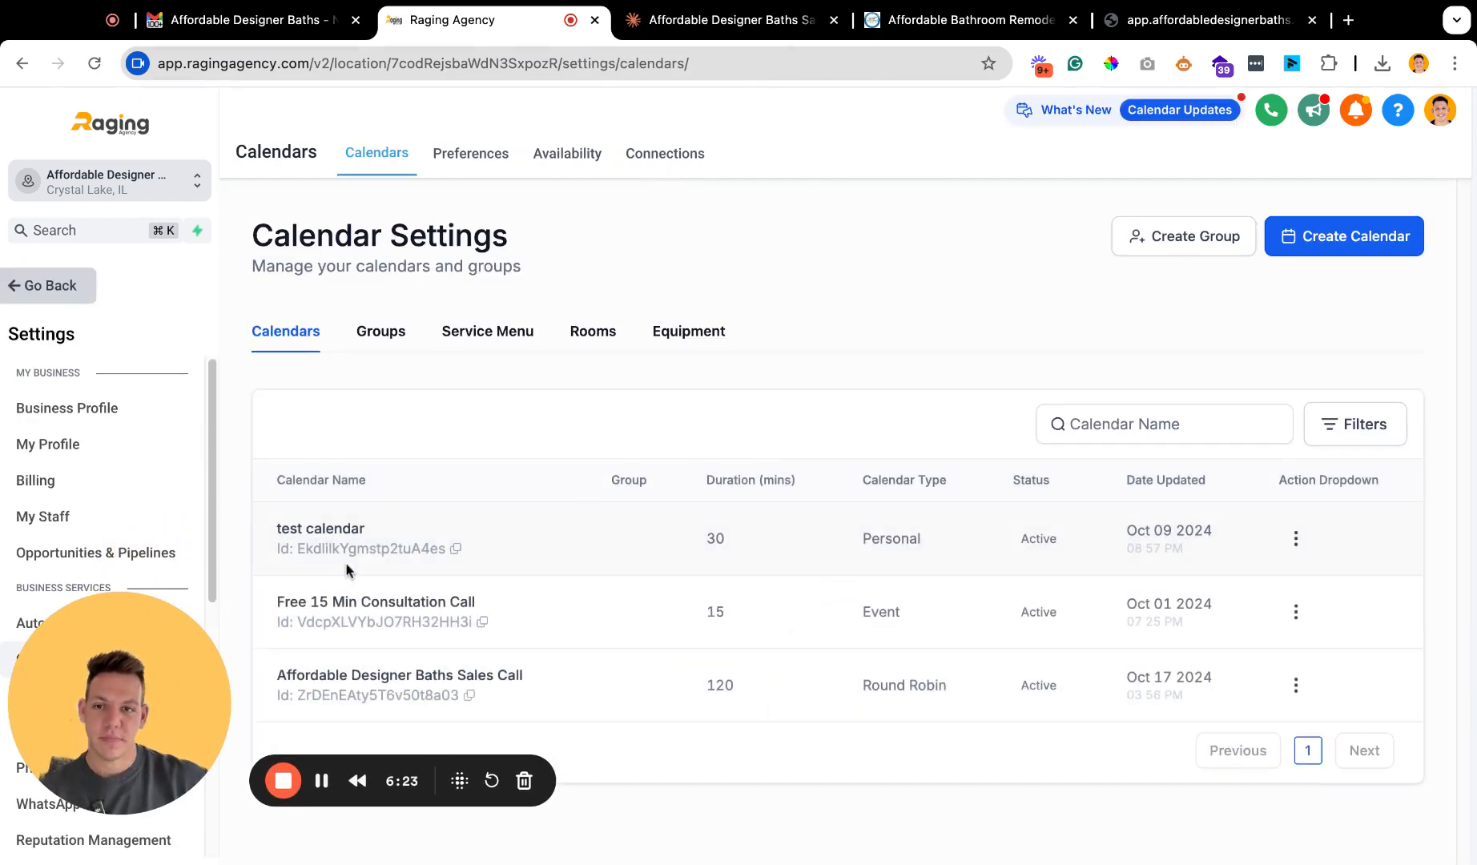
pyautogui.click(1295, 685)
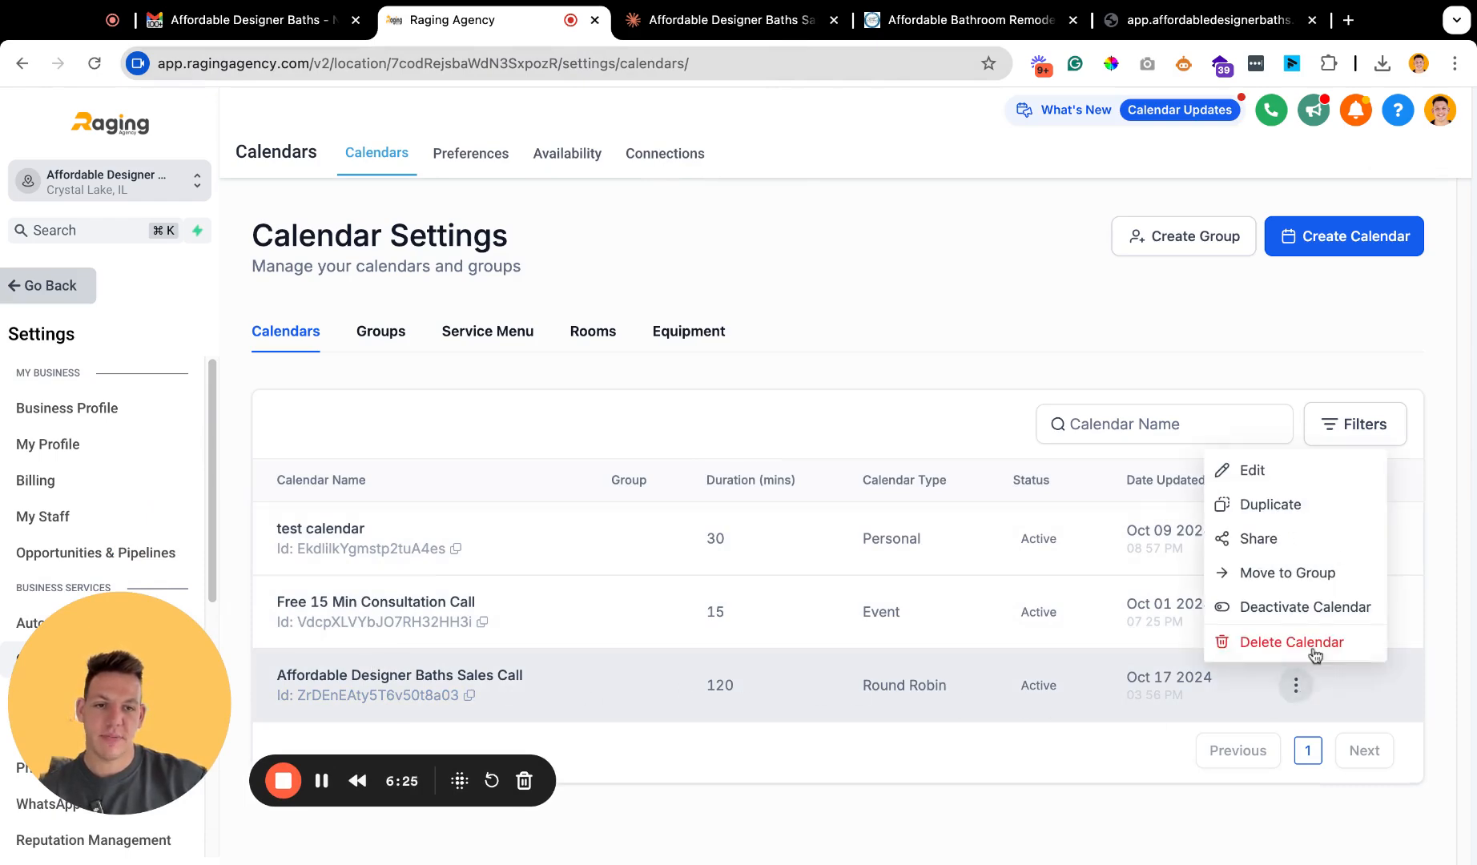
pyautogui.click(1253, 471)
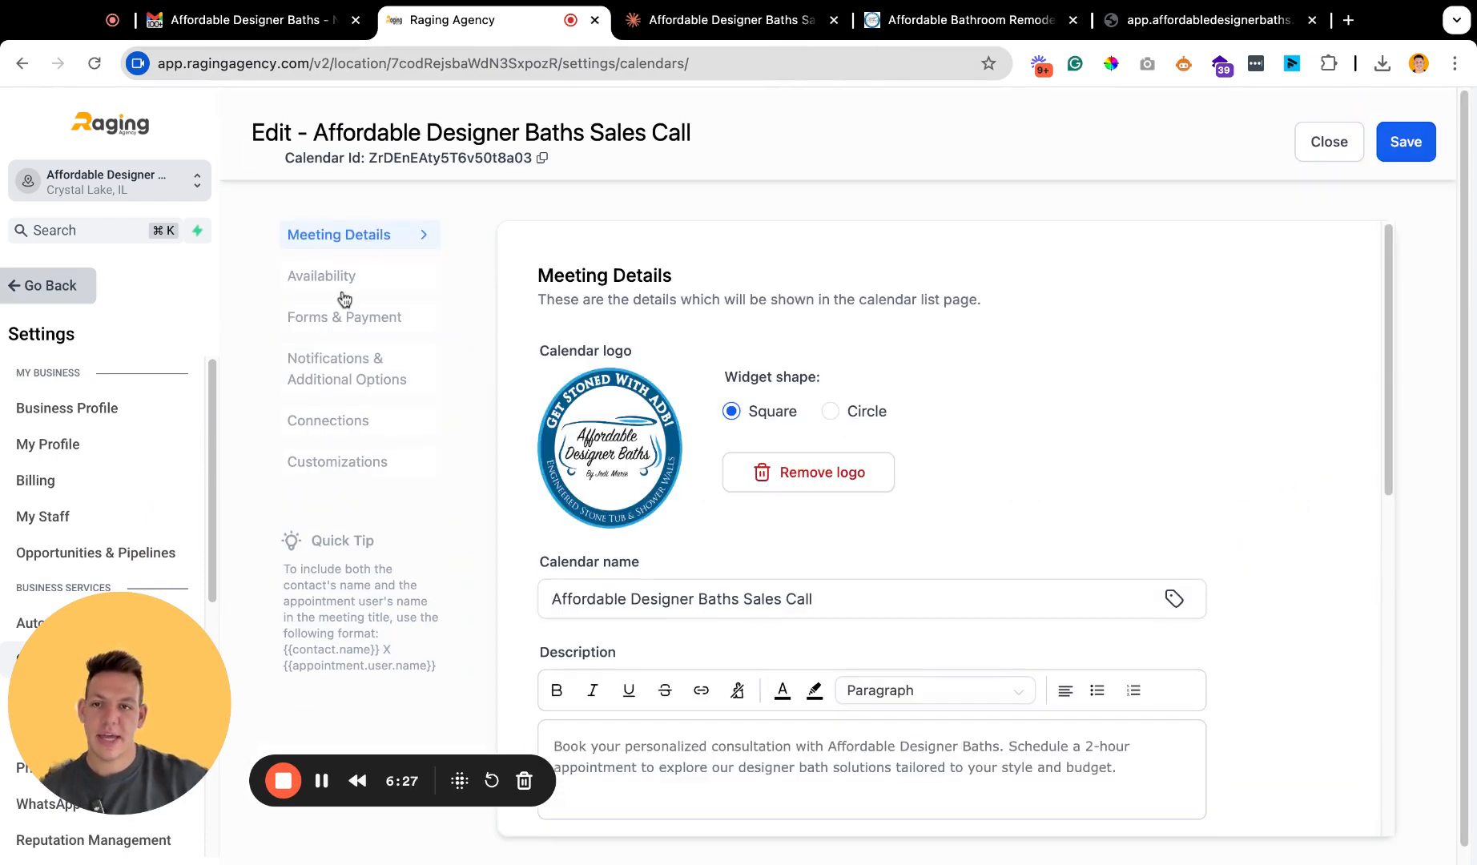
# Assign the ADB - Sales Calendar Questions (2024) form to the sales call calendar and save the calendar.
pyautogui.click(374, 325)
pyautogui.click(694, 420)
pyautogui.click(703, 503)
pyautogui.click(1408, 145)
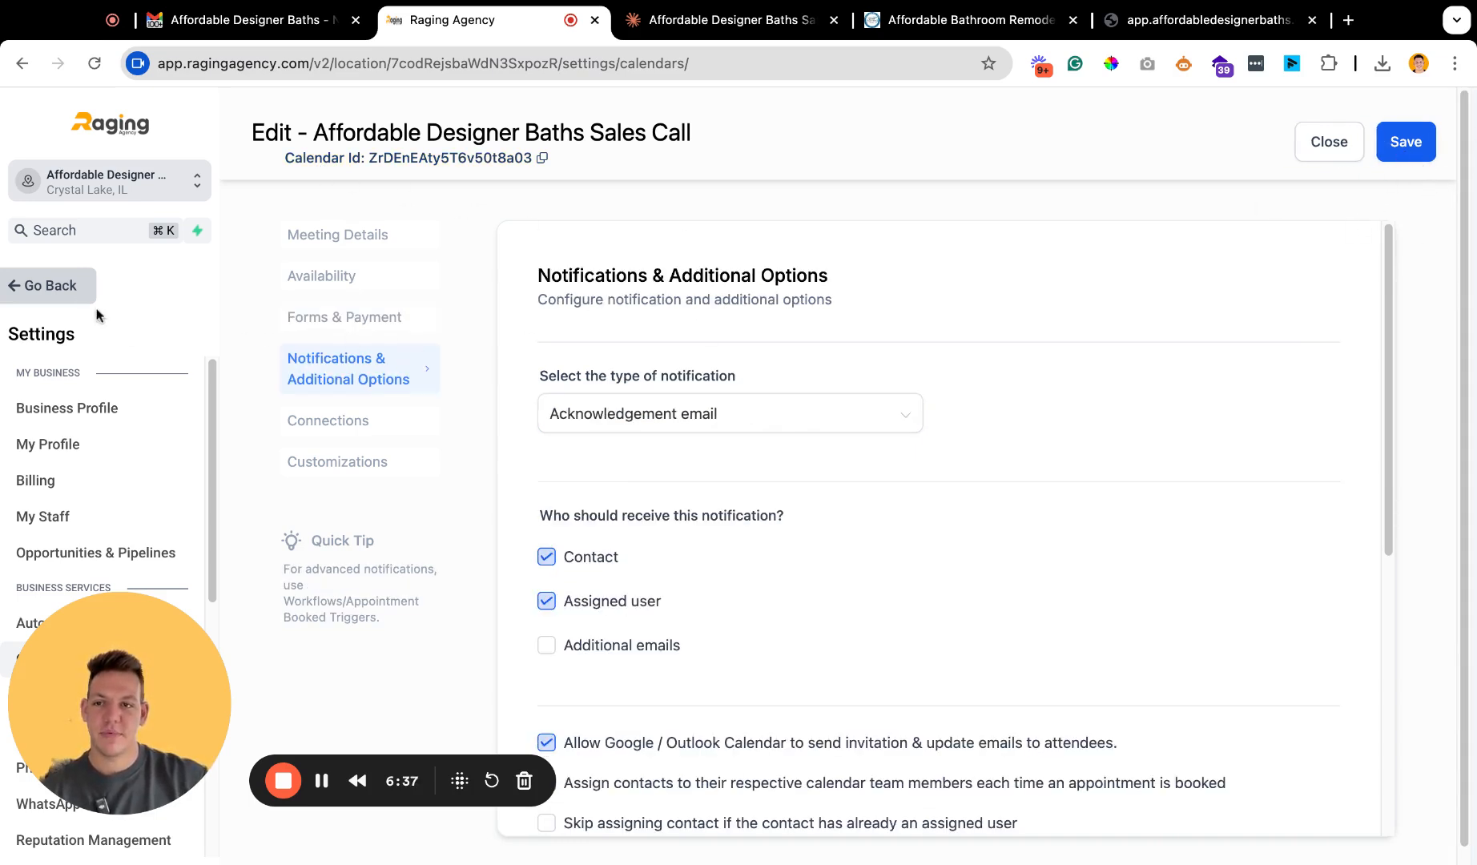
# Return to the calendar list and copy the scheduling link of the Affordable Designer Baths Sales Call calendar.
pyautogui.click(73, 293)
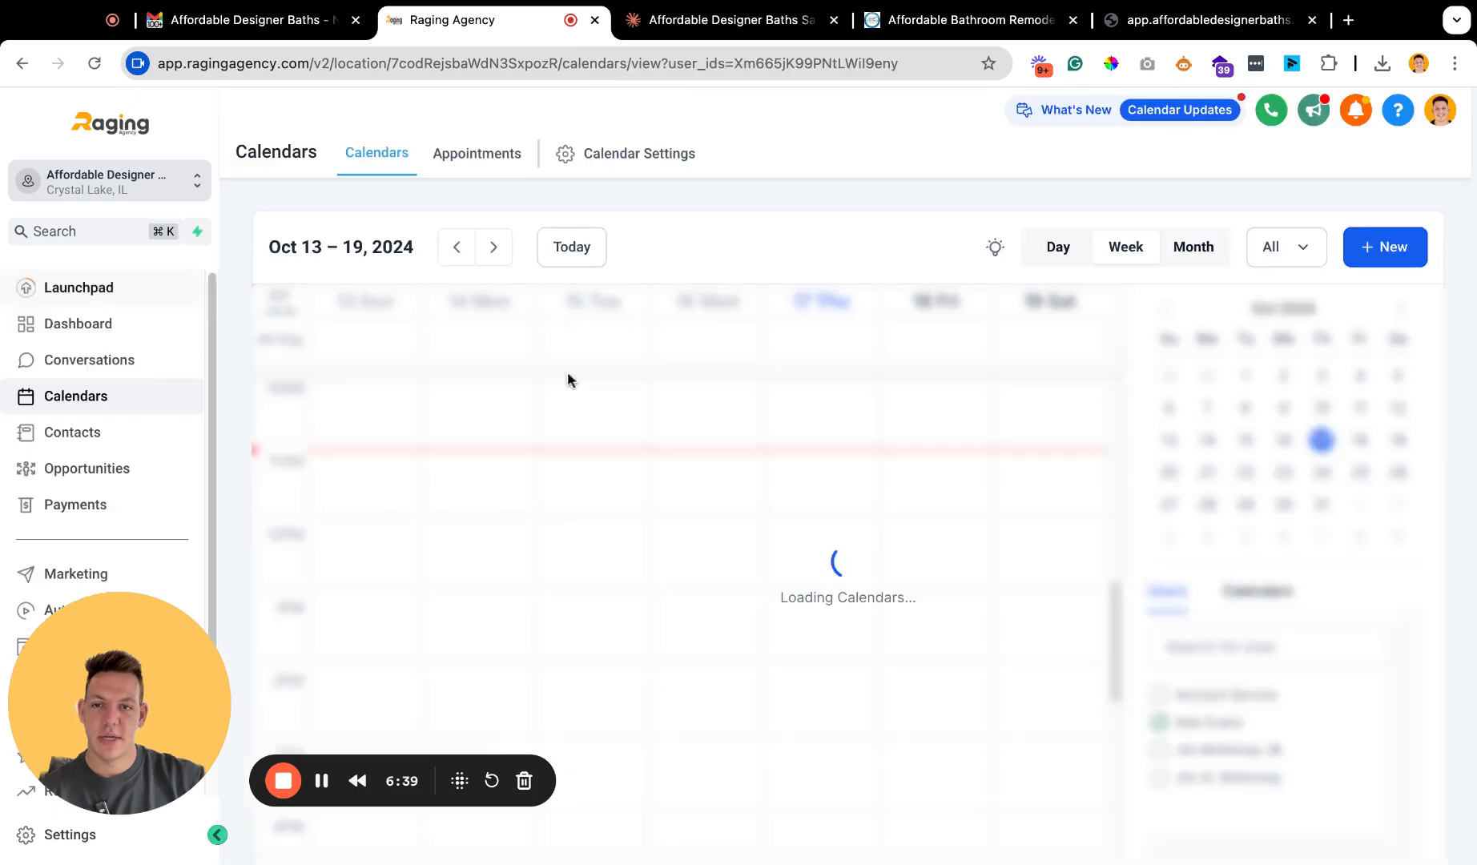
pyautogui.click(602, 157)
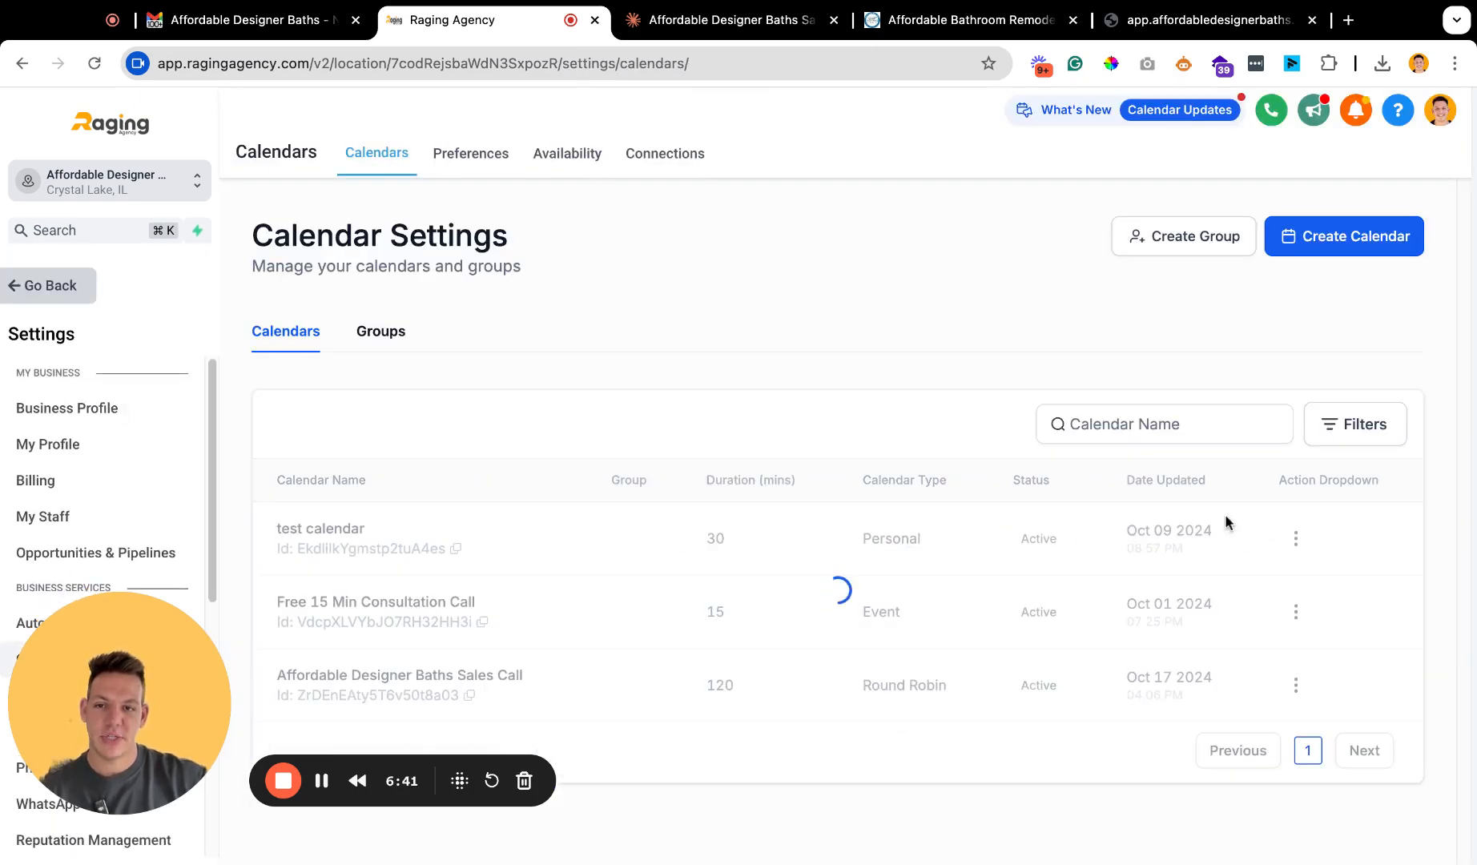
pyautogui.click(1304, 685)
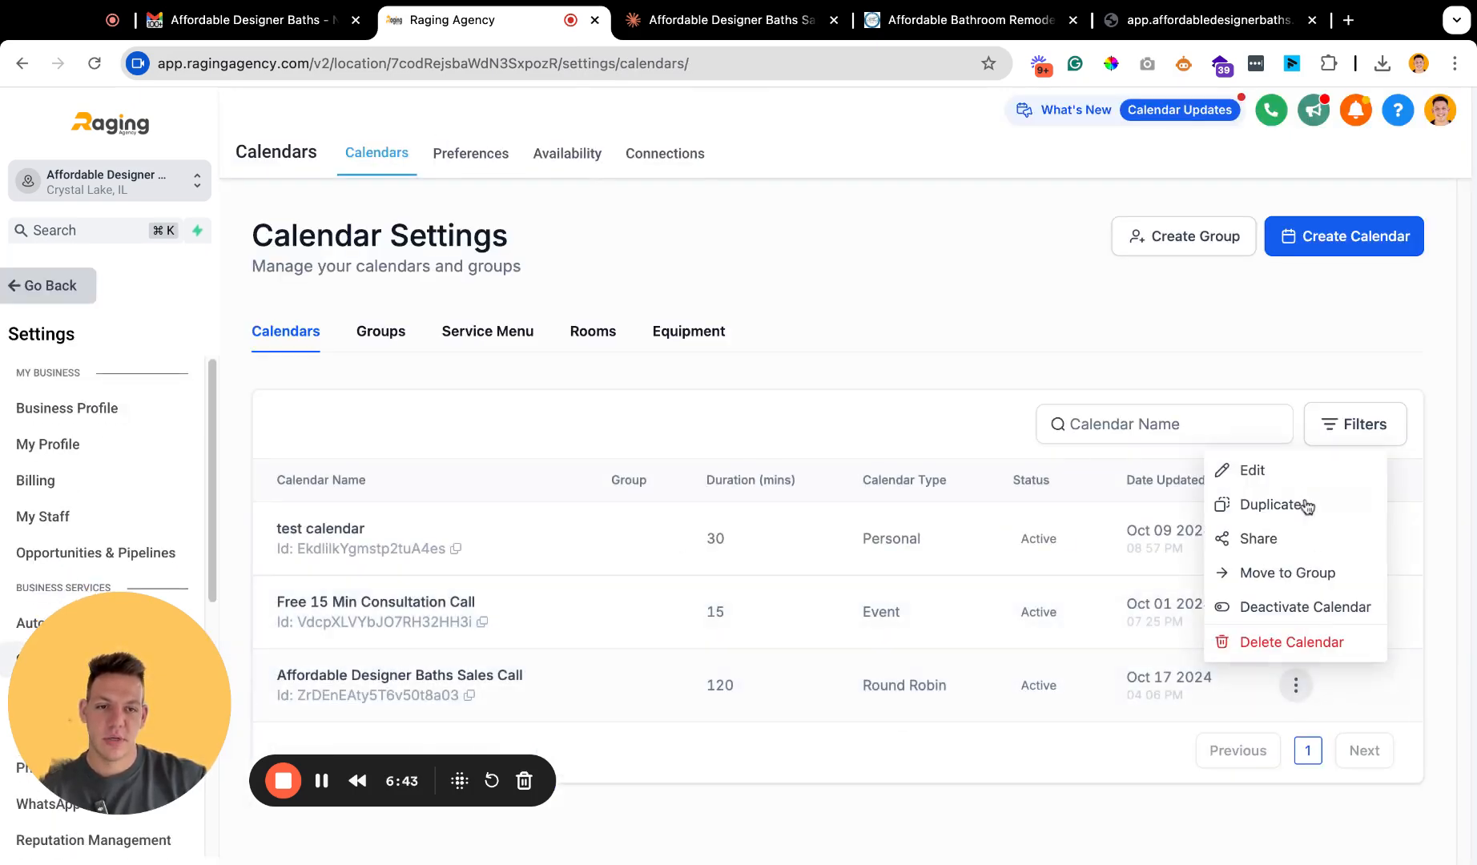
pyautogui.click(1304, 549)
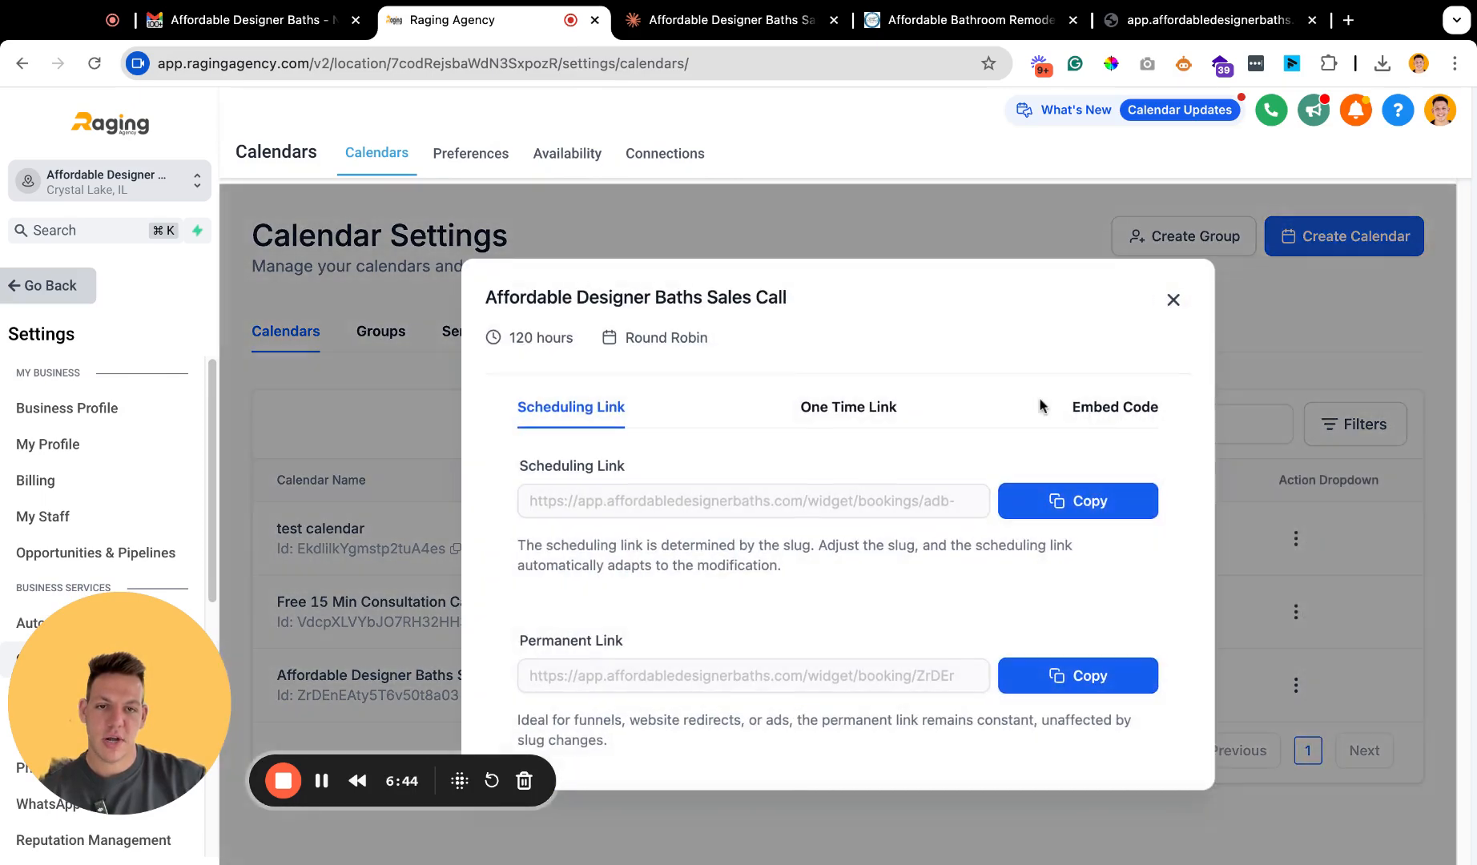
pyautogui.click(1100, 505)
# Load the copied scheduling link in the browser tab that holds the Claude chat.
pyautogui.click(717, 21)
pyautogui.click(703, 60)
pyautogui.press('super+v')
pyautogui.press('Return')
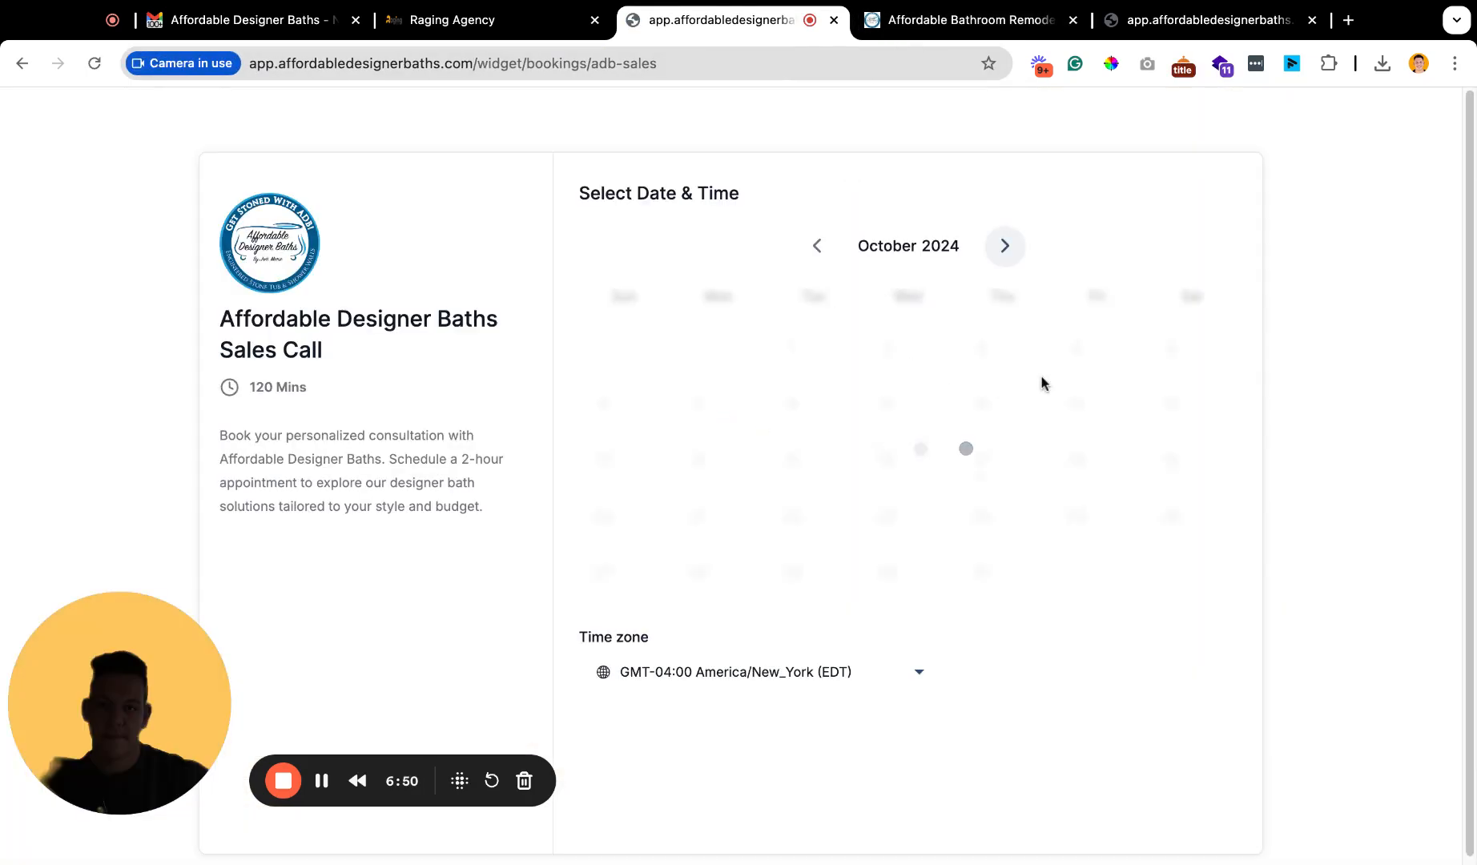
# Select the 11:00 AM slot on Friday, October 18, 2024 and examine the intake form on the booking page.
pyautogui.click(1105, 329)
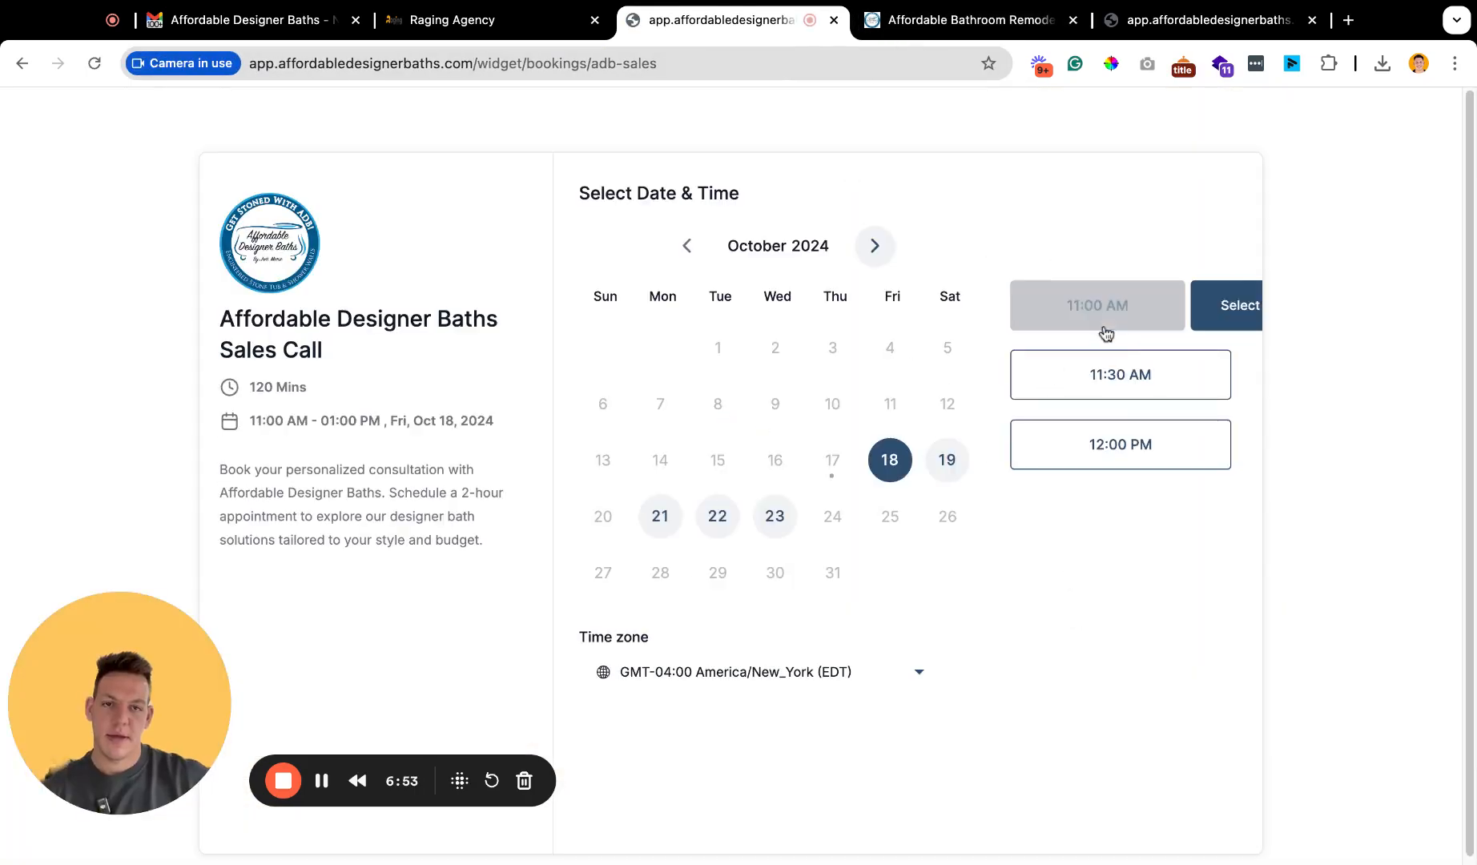
pyautogui.click(1156, 313)
pyautogui.scroll(-4, 811, 466)
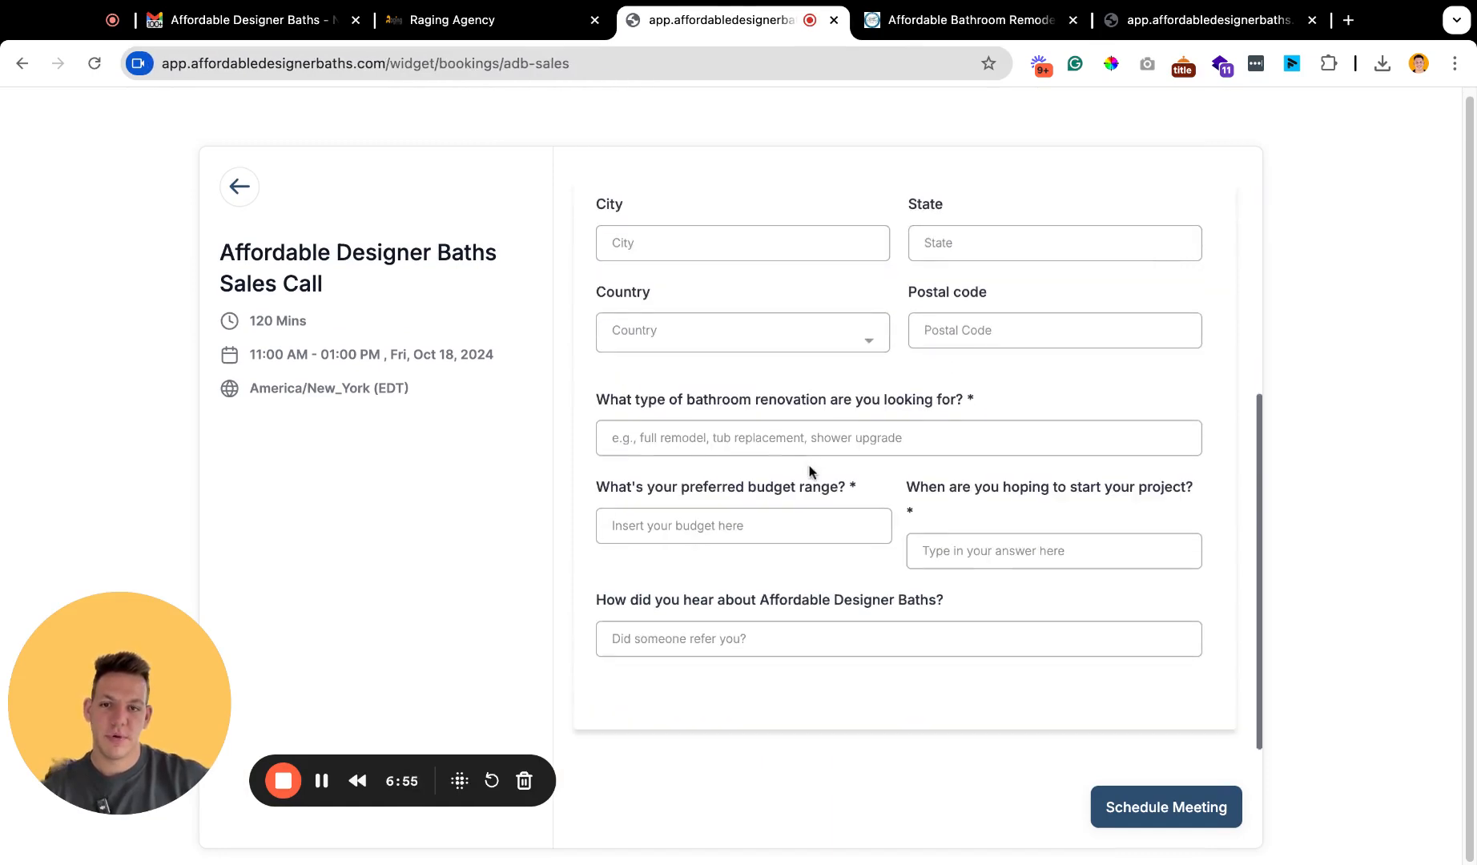
pyautogui.scroll(4, 916, 709)
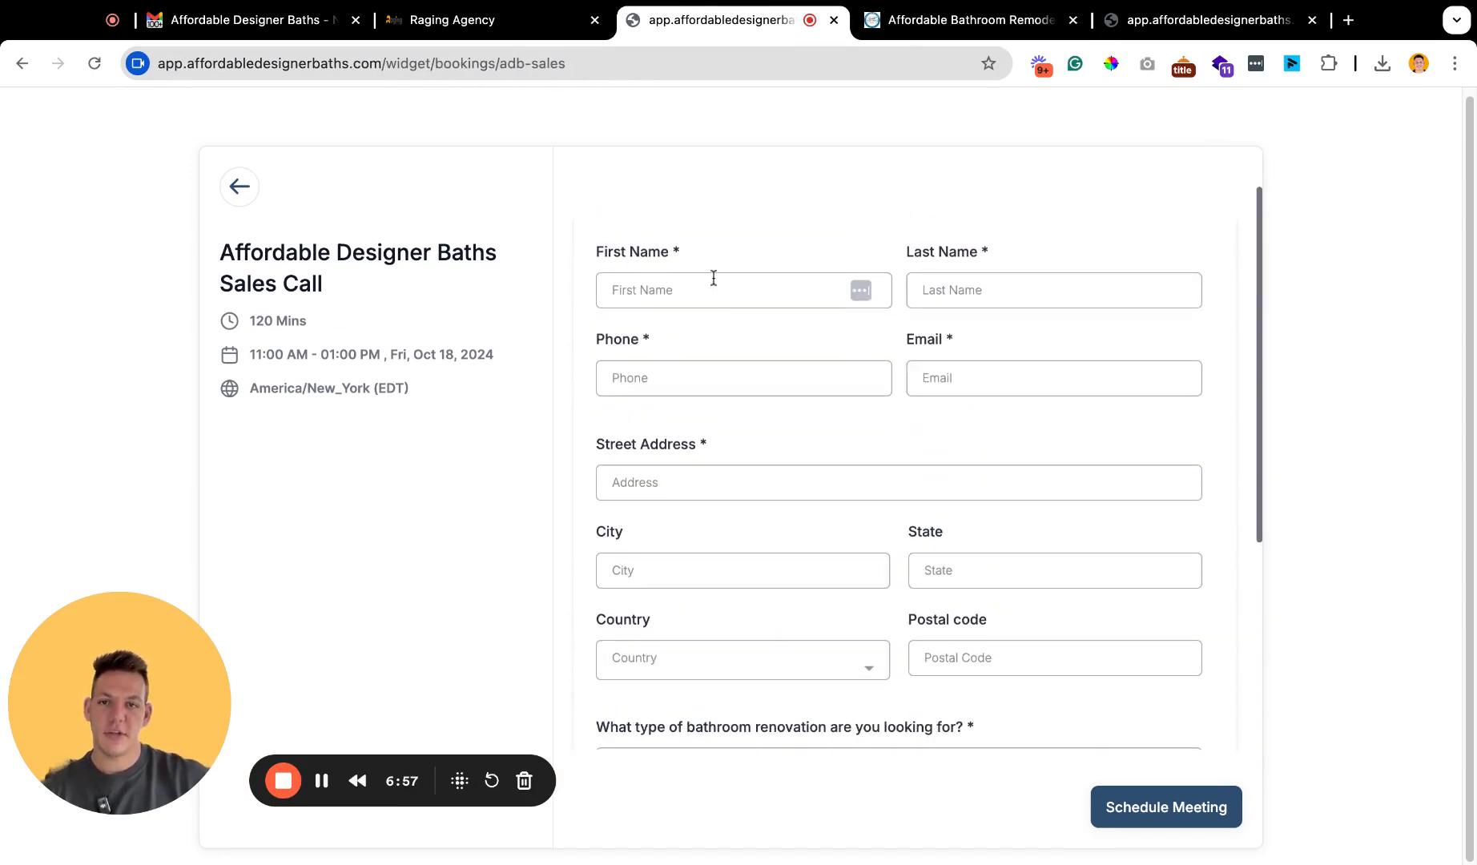
pyautogui.scroll(-4, 805, 396)
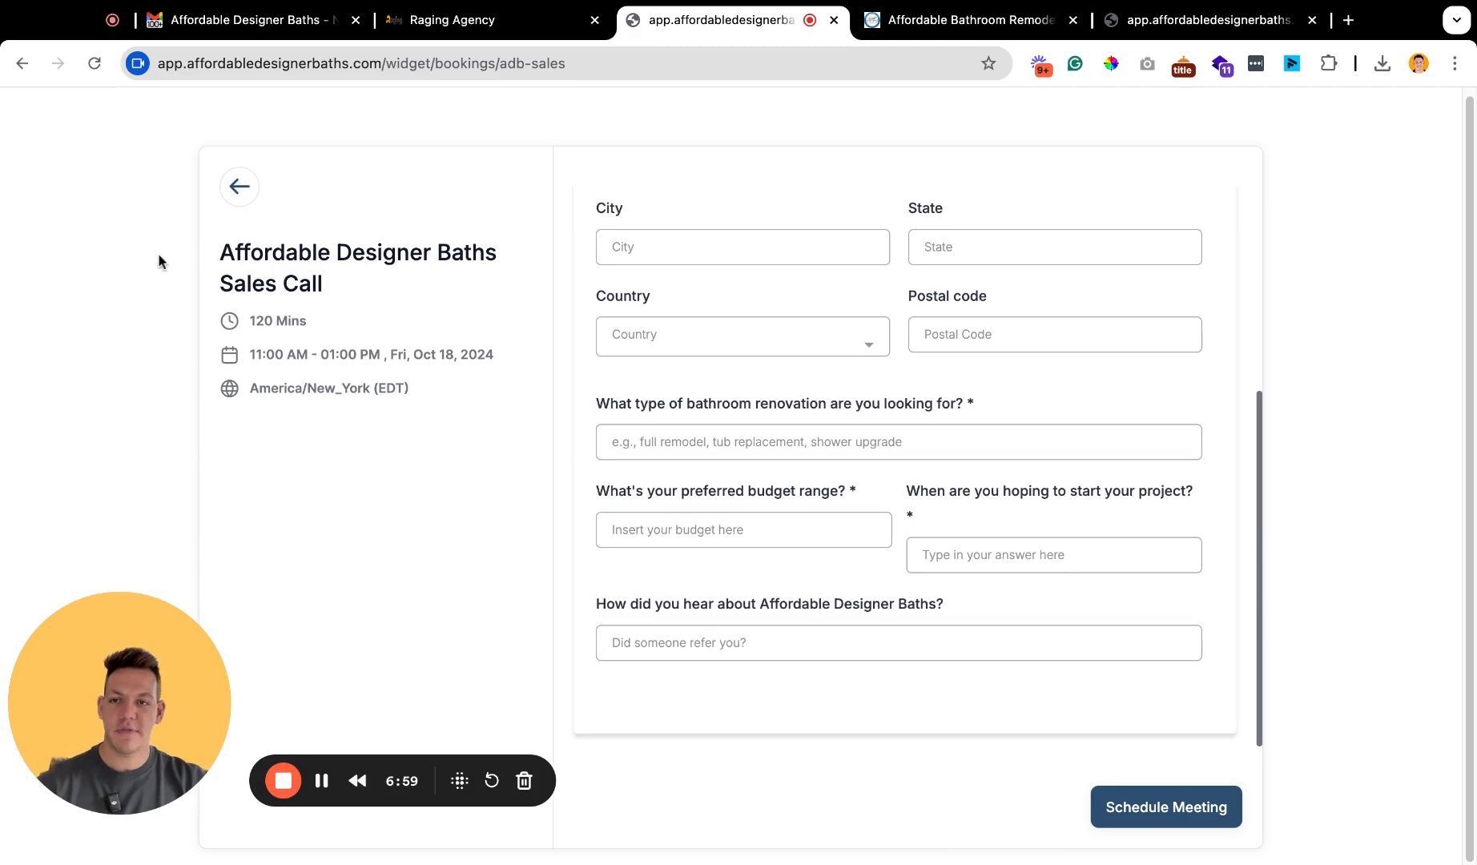
pyautogui.moveTo(208, 241); pyautogui.dragTo(309, 324)
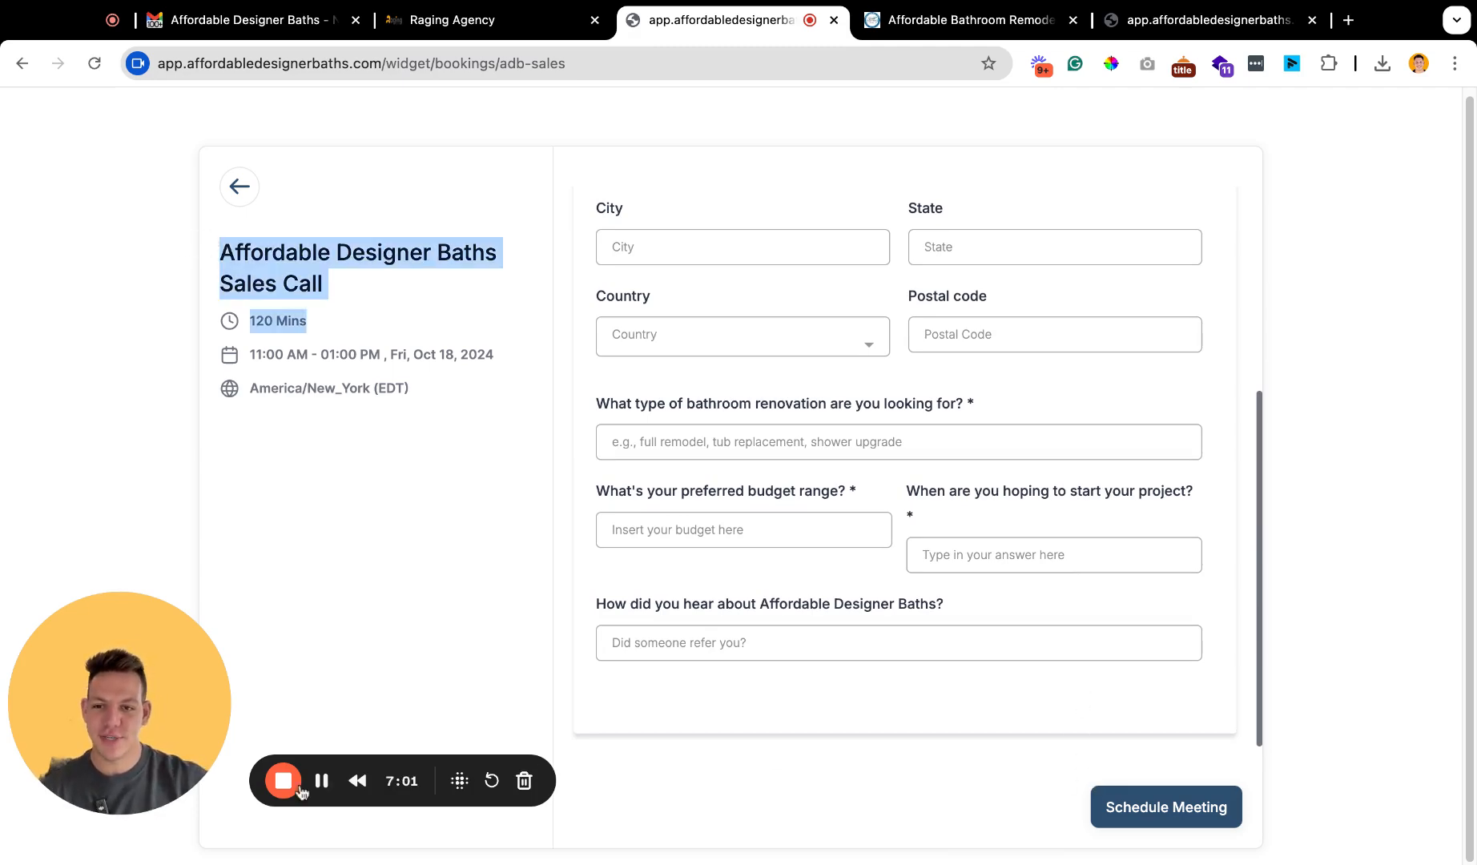